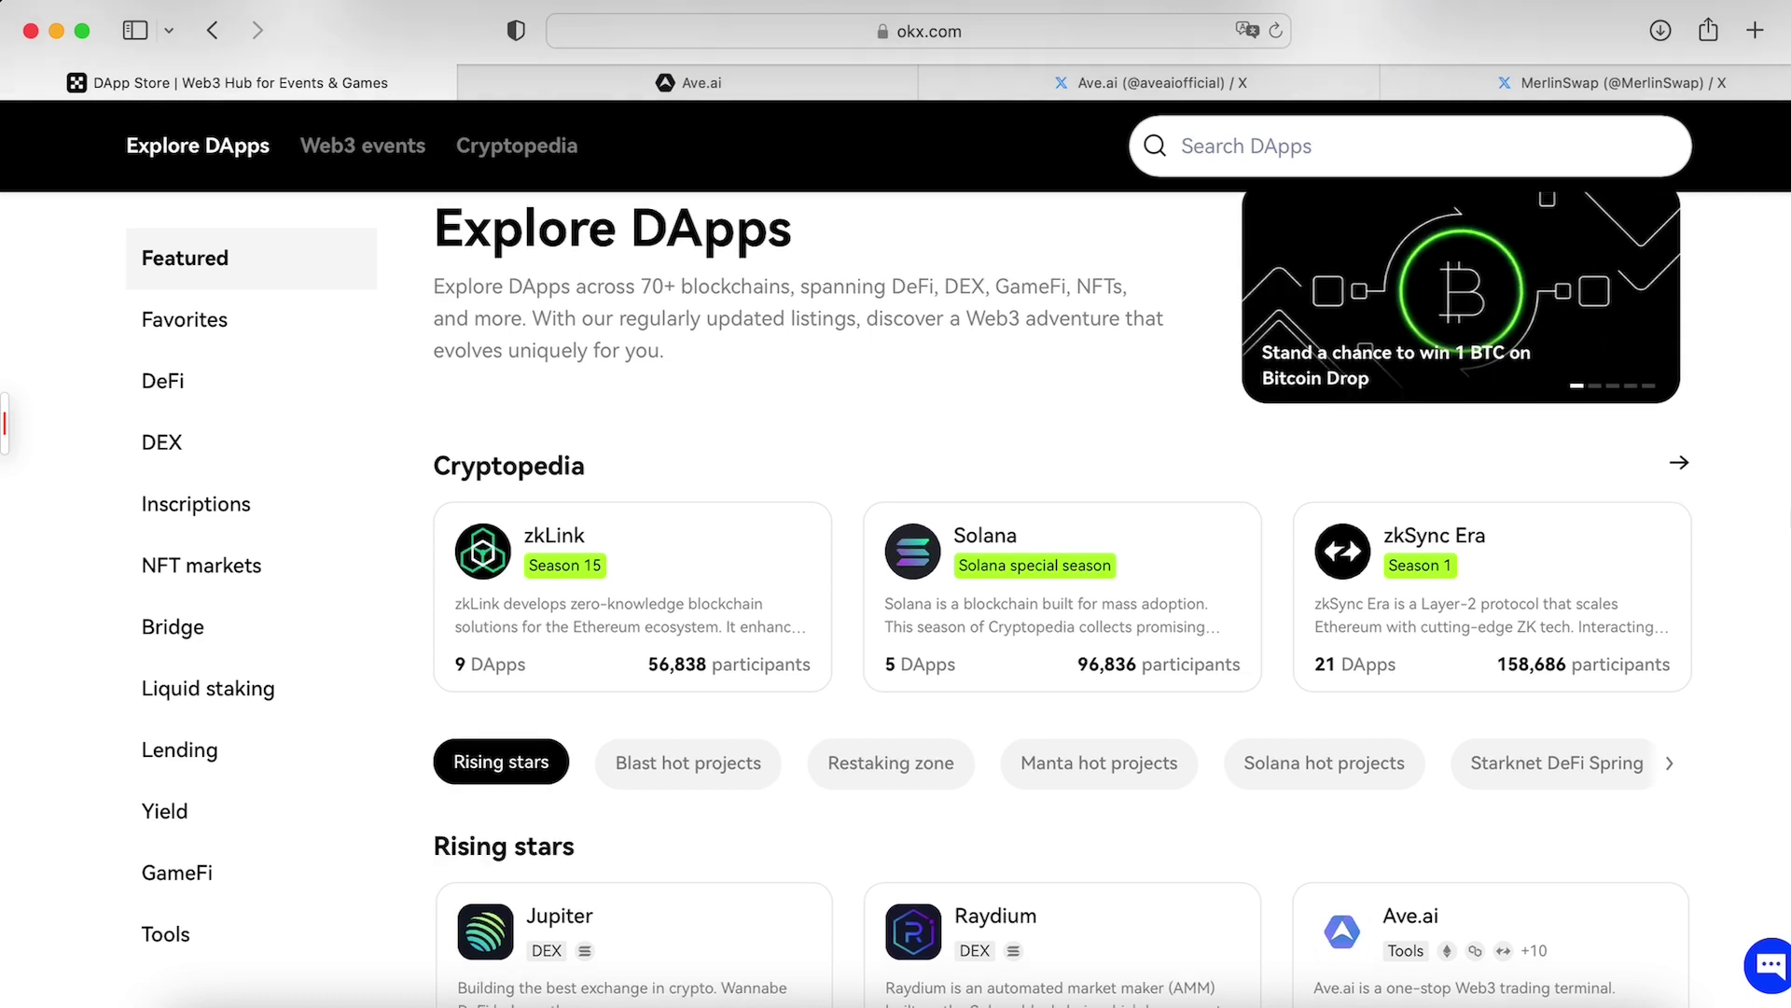
scroll(661, 553, "down", 3)
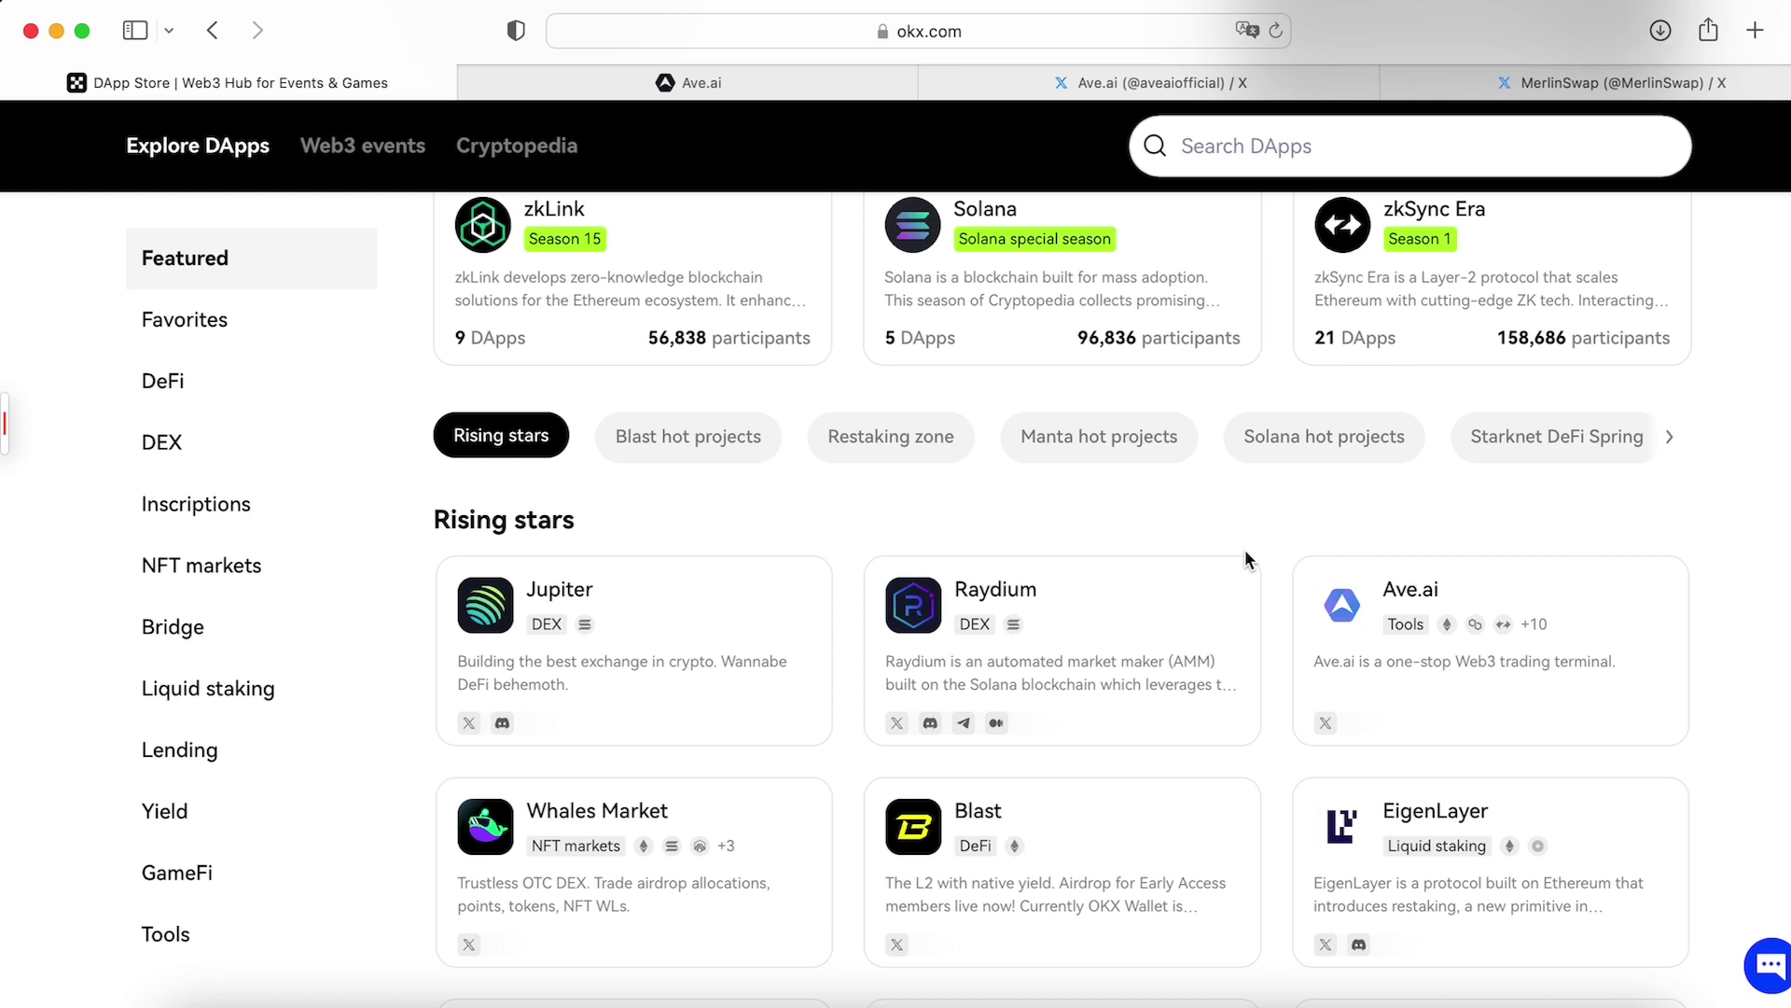
mouse_move(1491, 651)
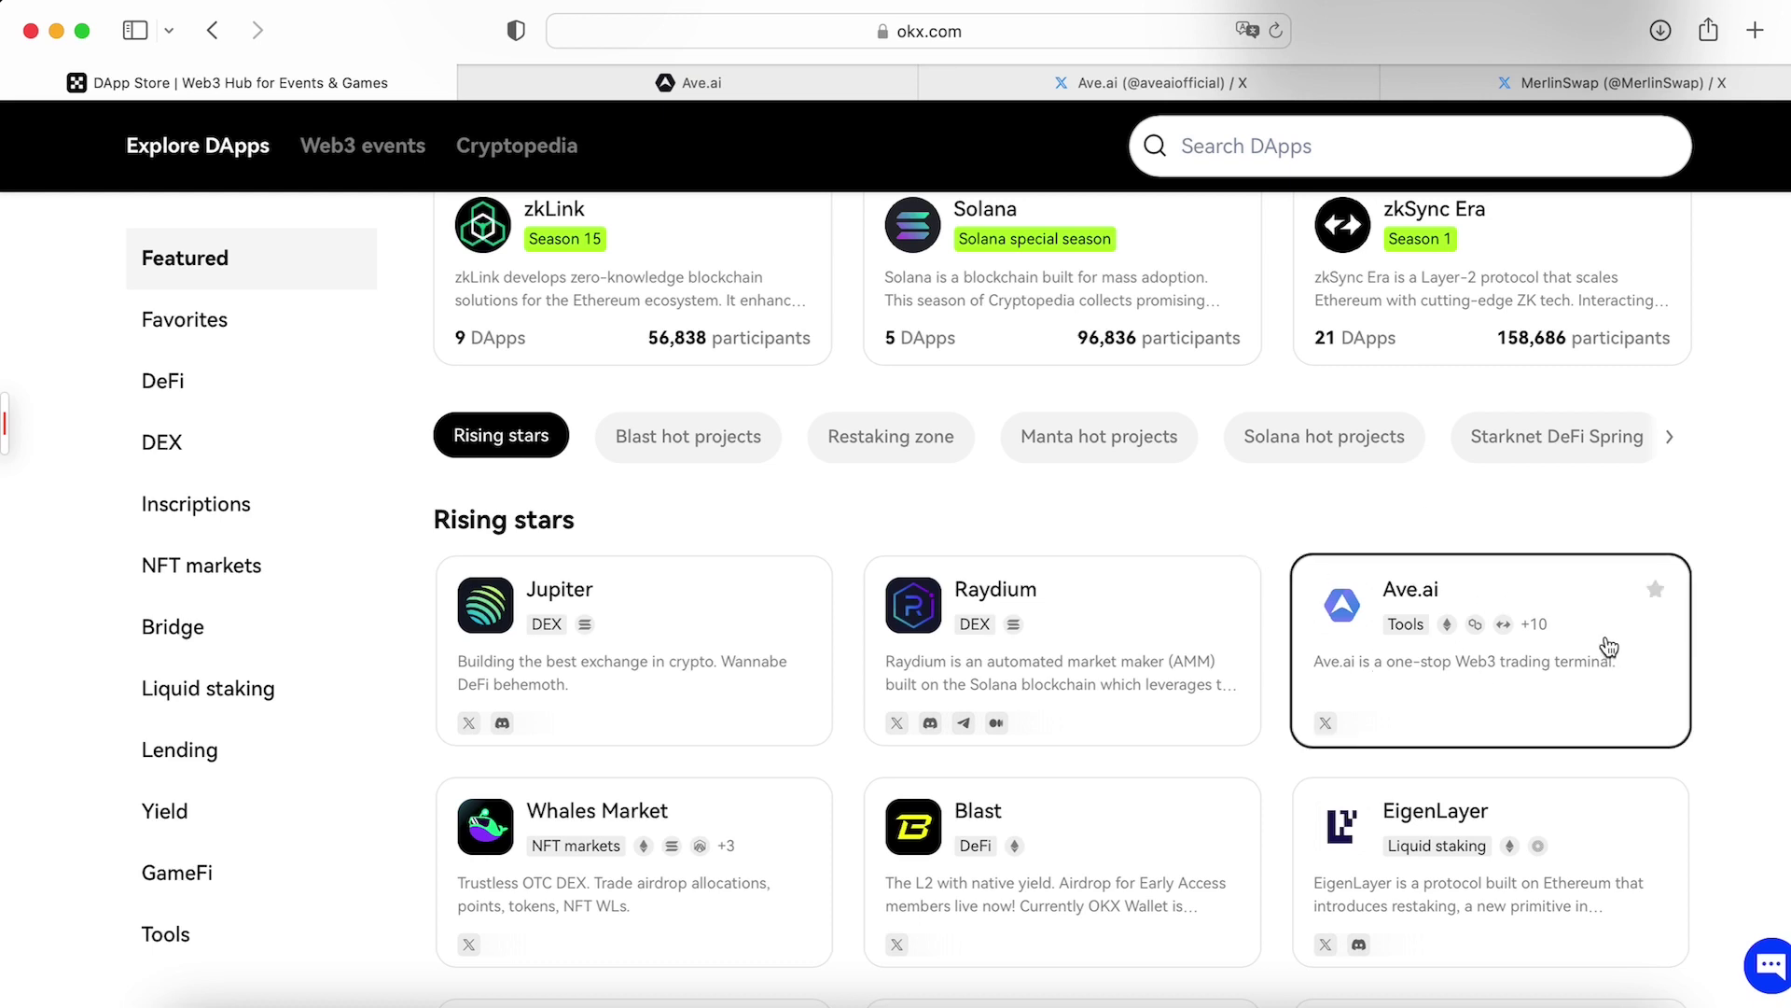
- On Ave.ai's X profile, view the app-download banner full-size, then close it
key("super+3")
scroll(981, 420, "up", 5)
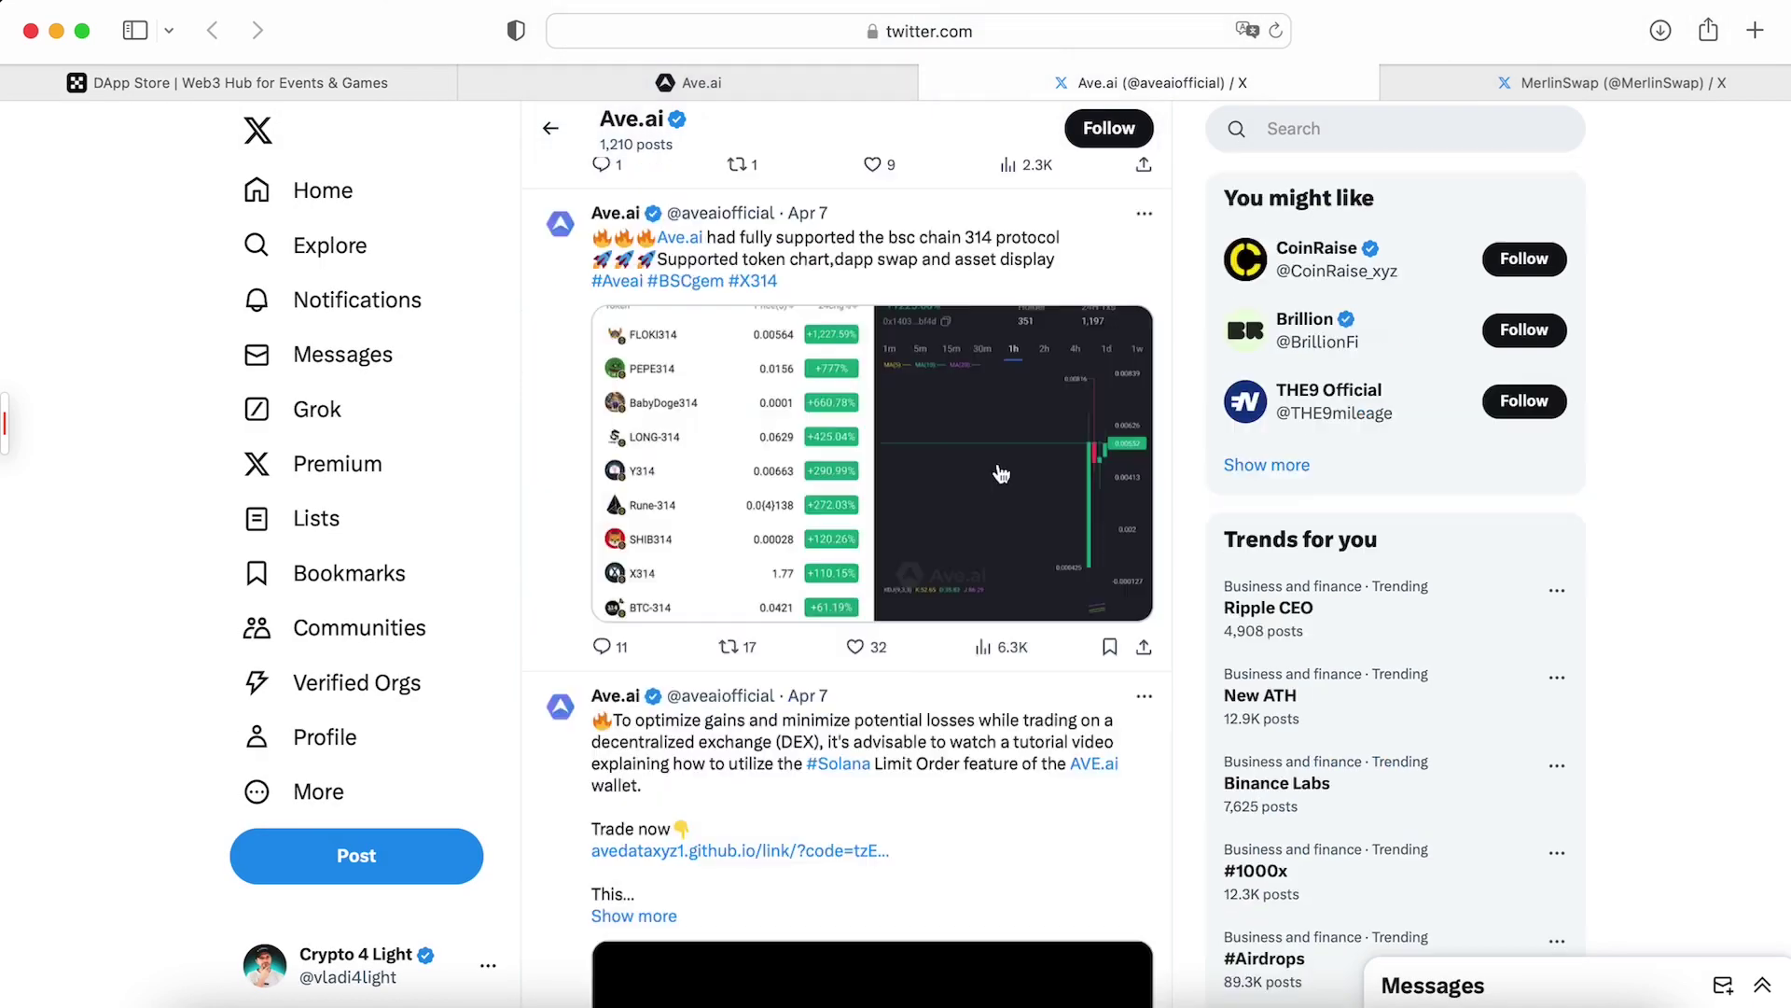
scroll(1002, 462, "up", 5)
scroll(1009, 500, "up", 3)
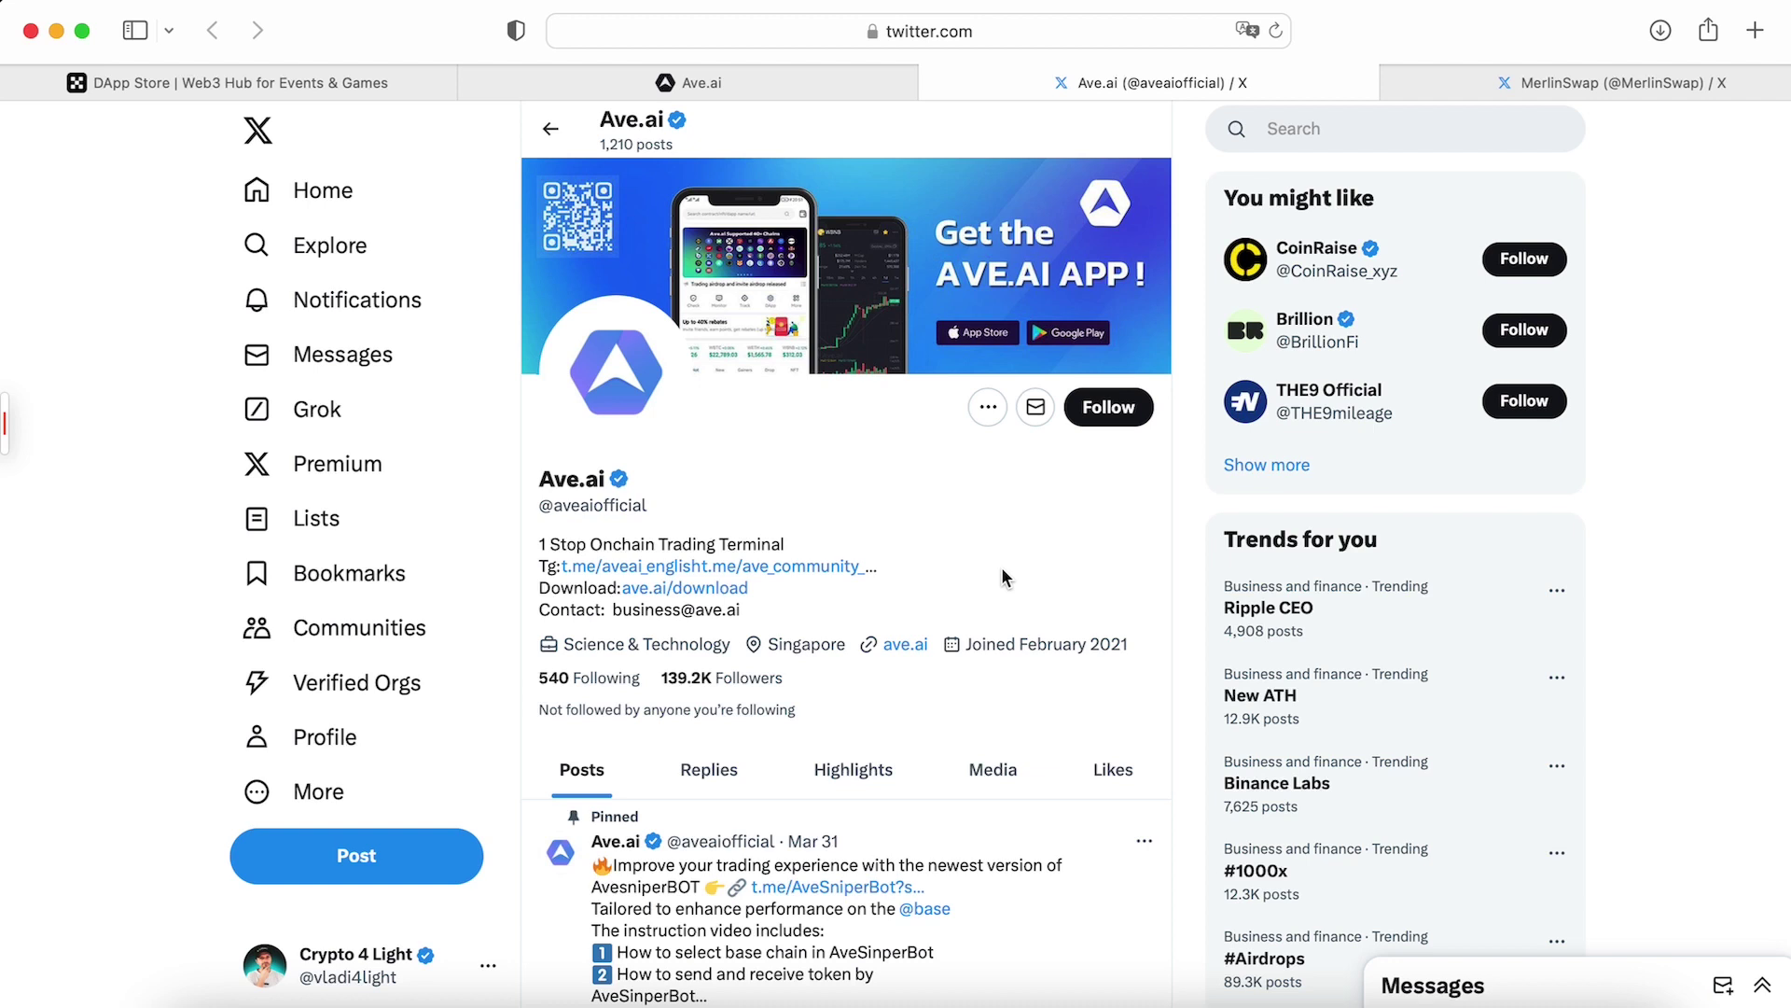
left_click(986, 350)
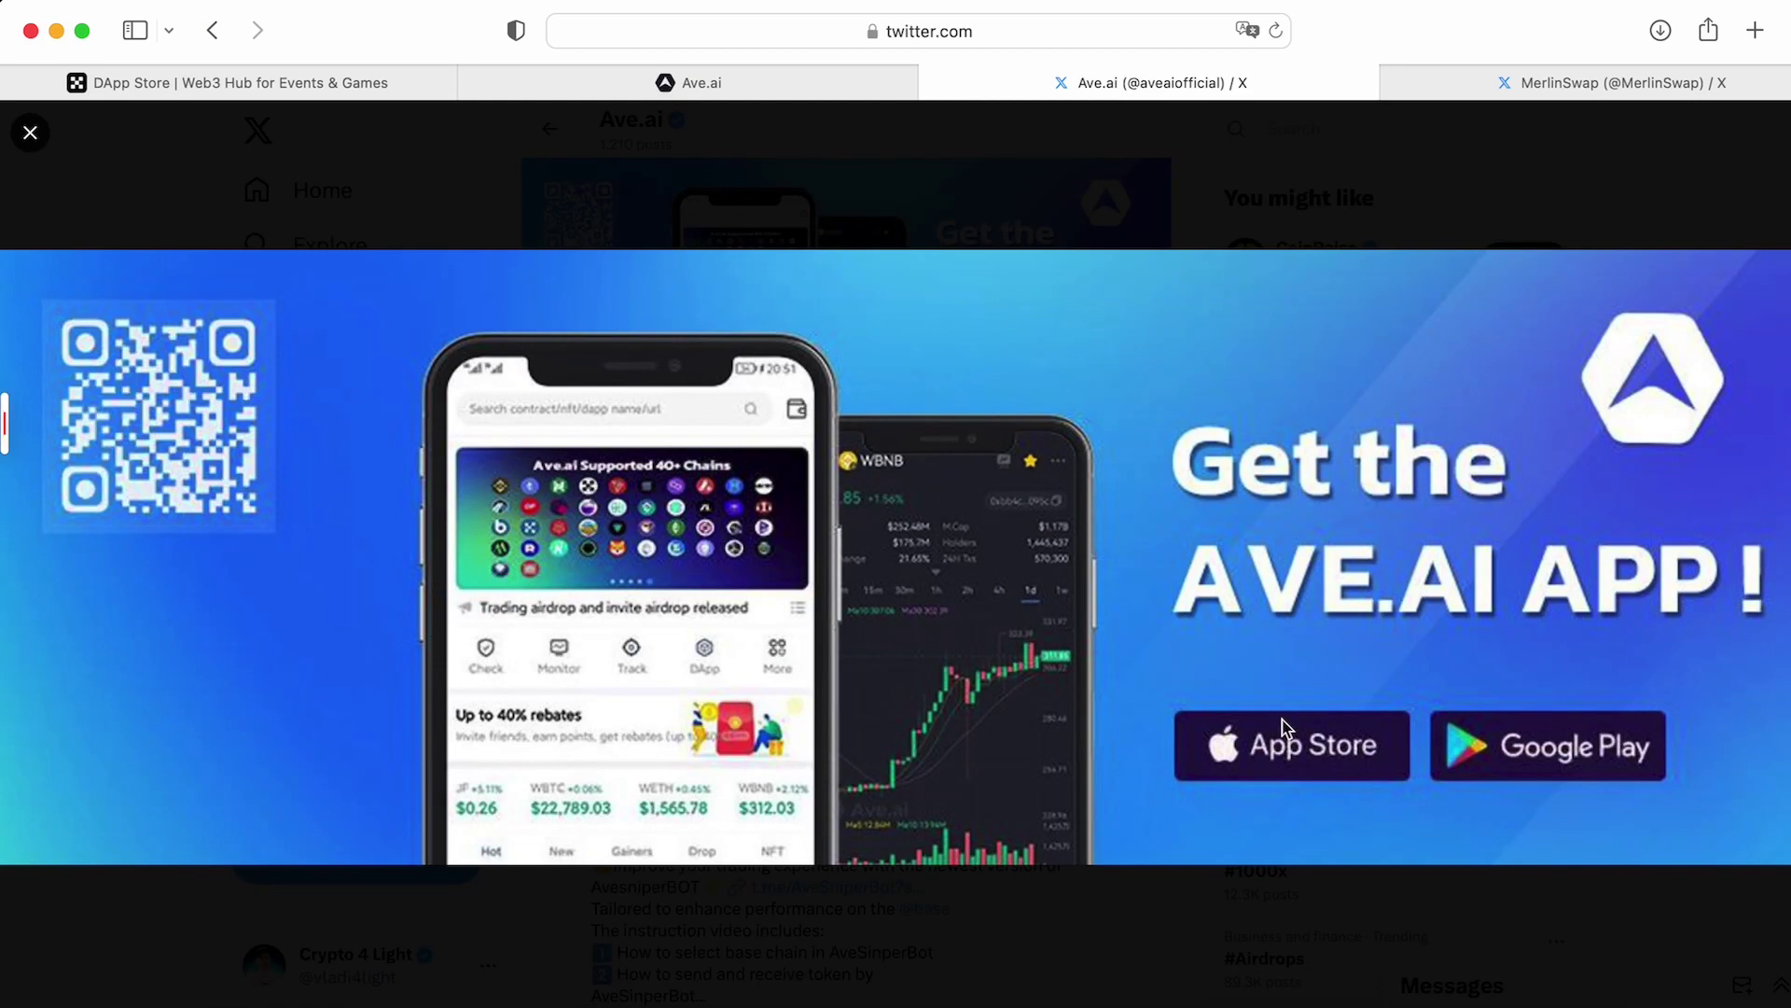
left_click(1200, 688)
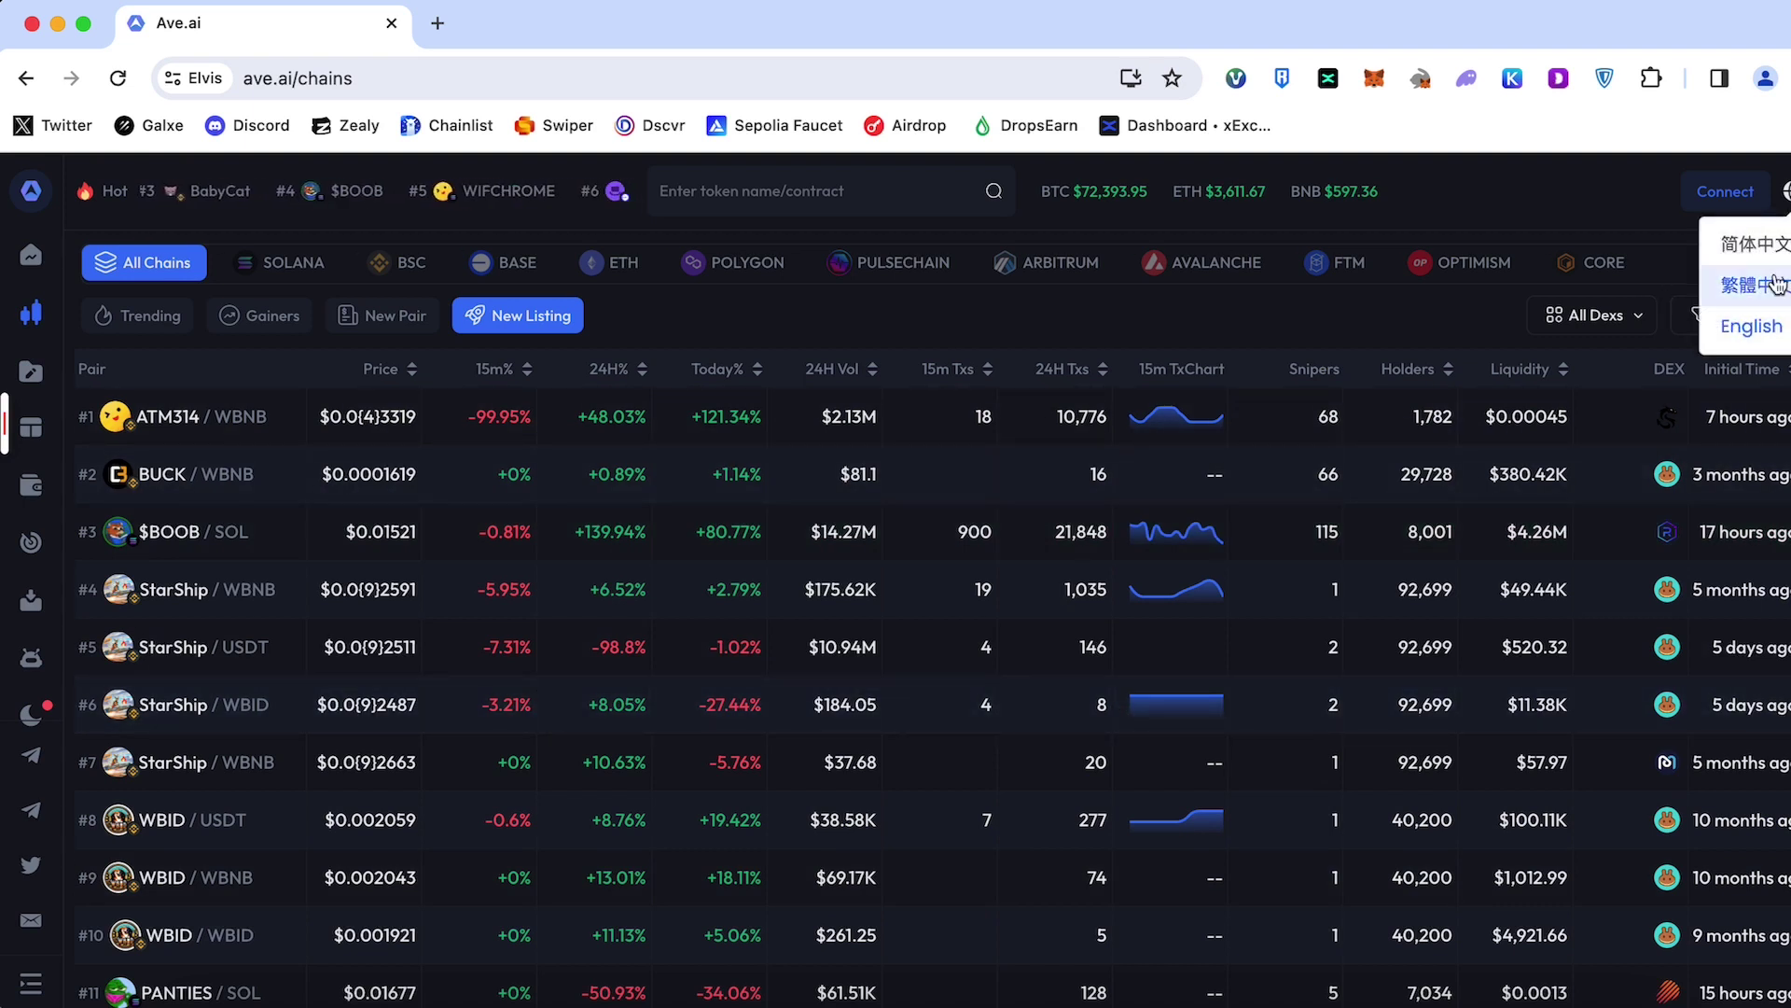
mouse_move(1786, 192)
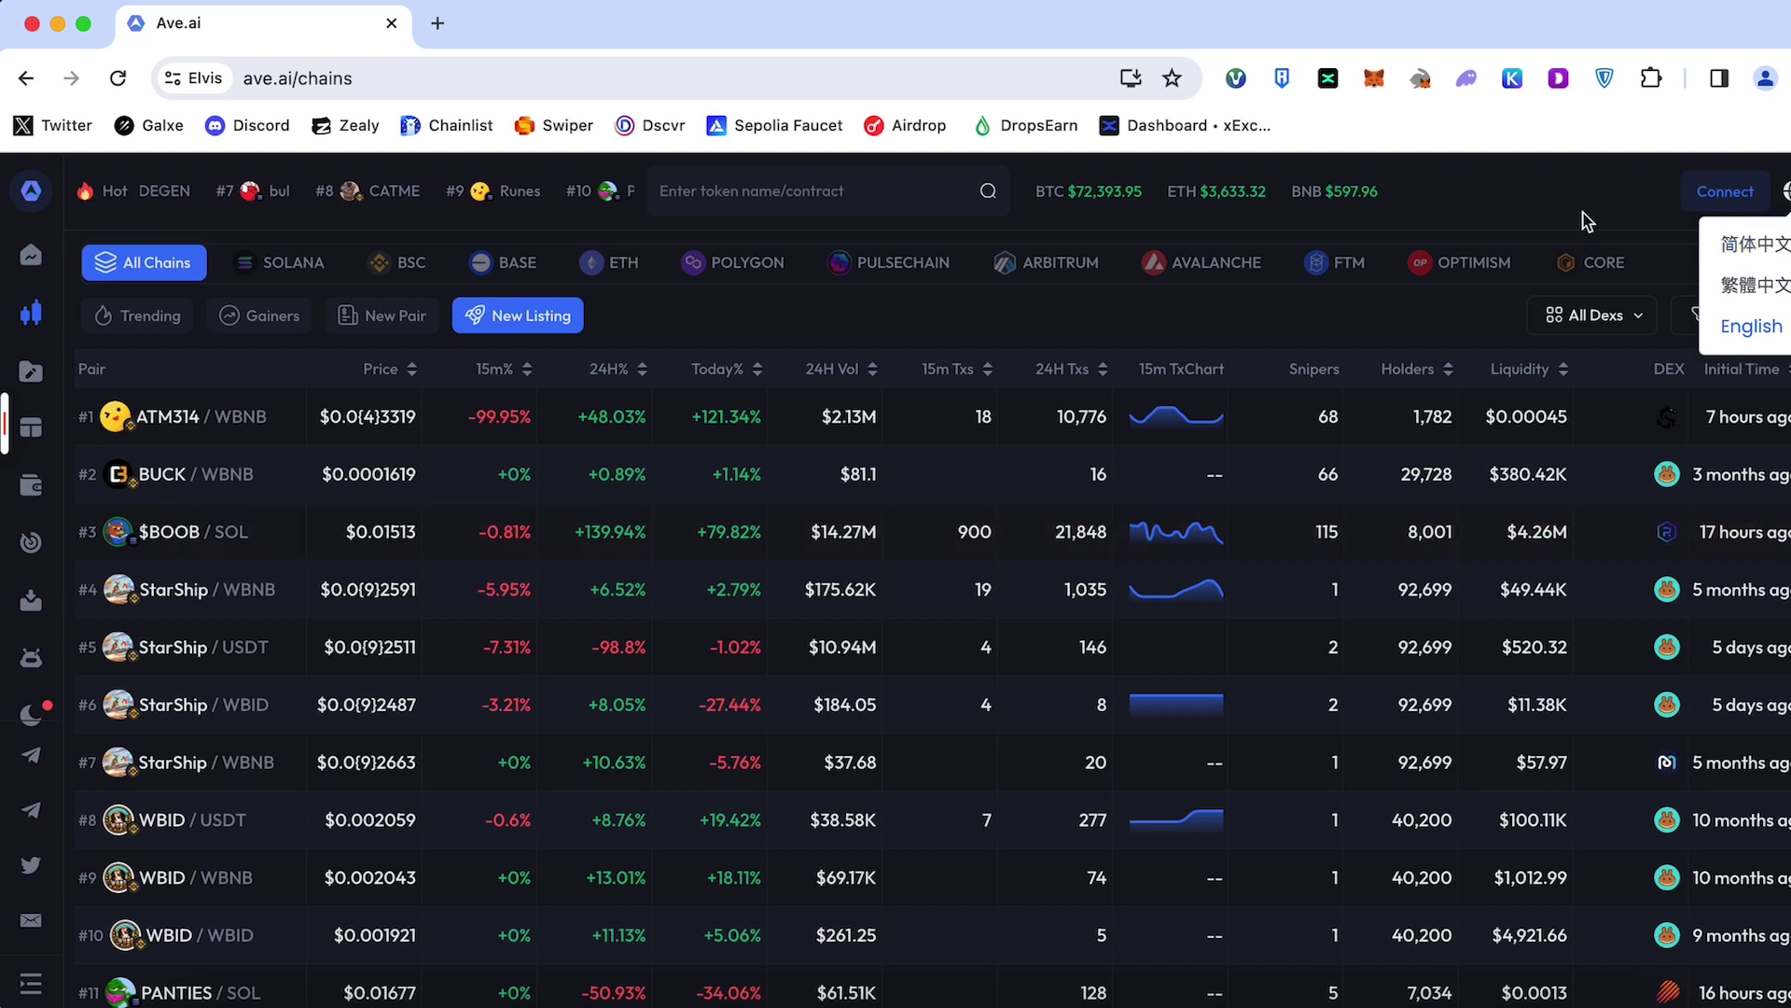
- Connect MetaMask to Ave.ai, disconnect it, then reconnect MetaMask on opBNB
left_click(1727, 193)
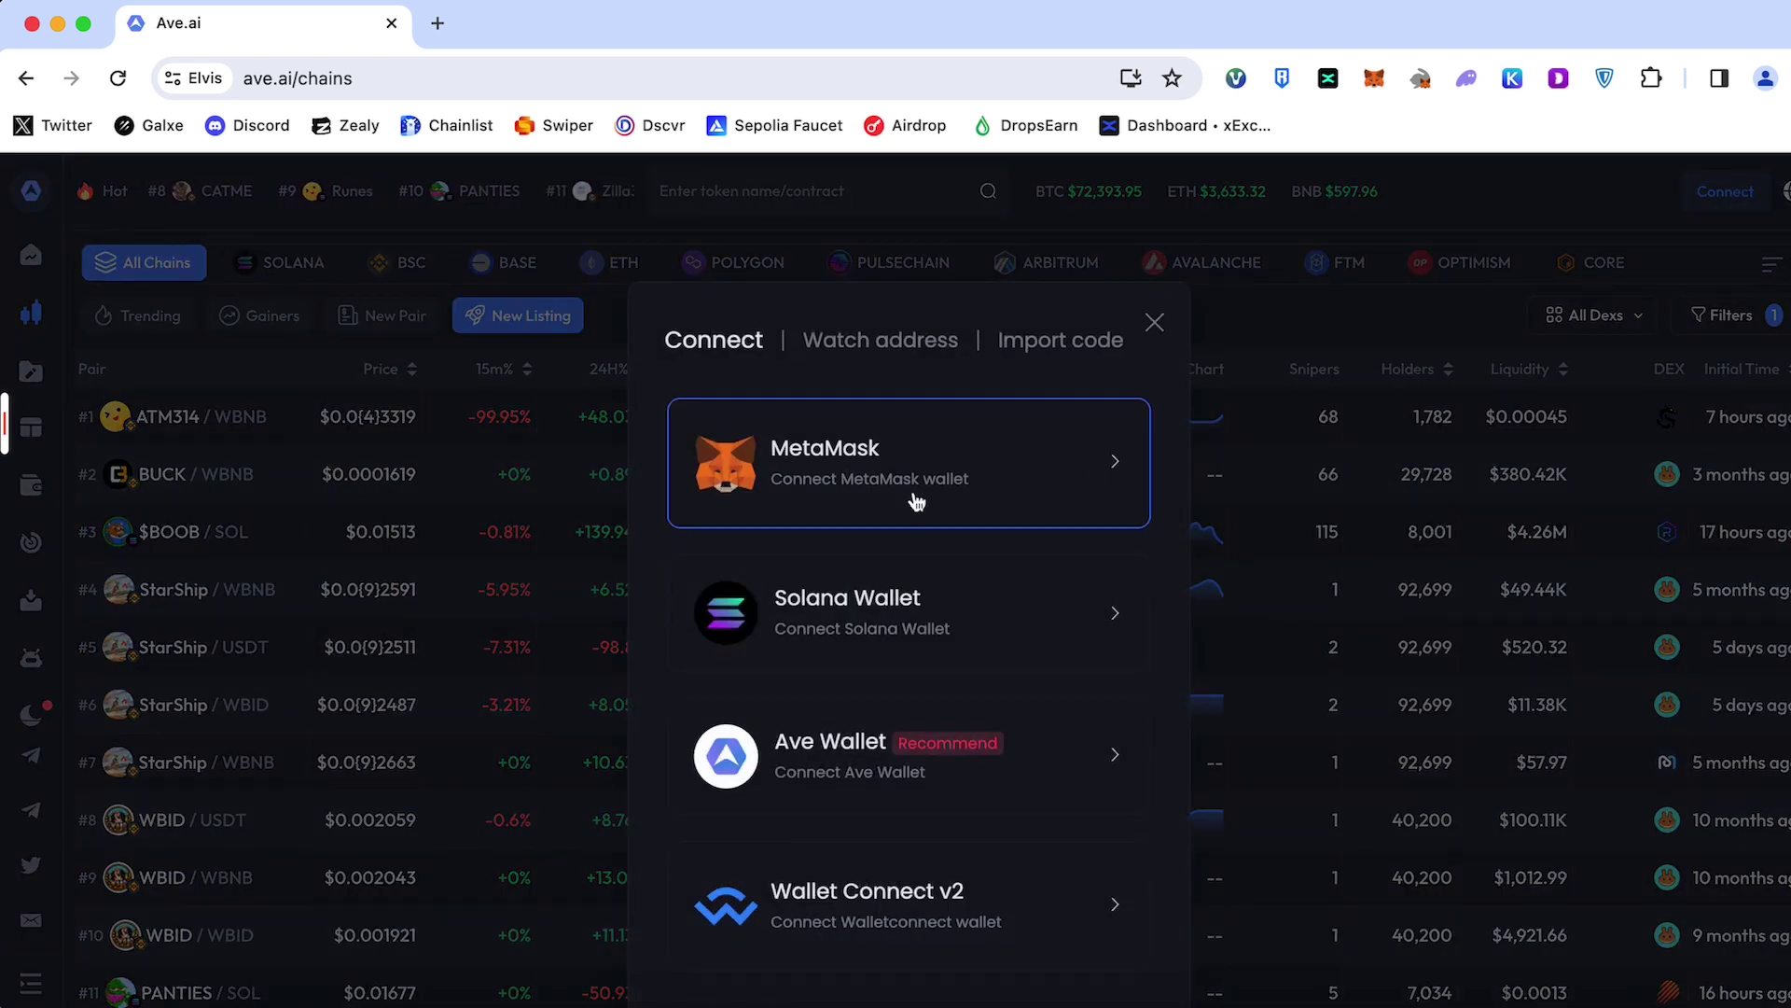
left_click(1002, 473)
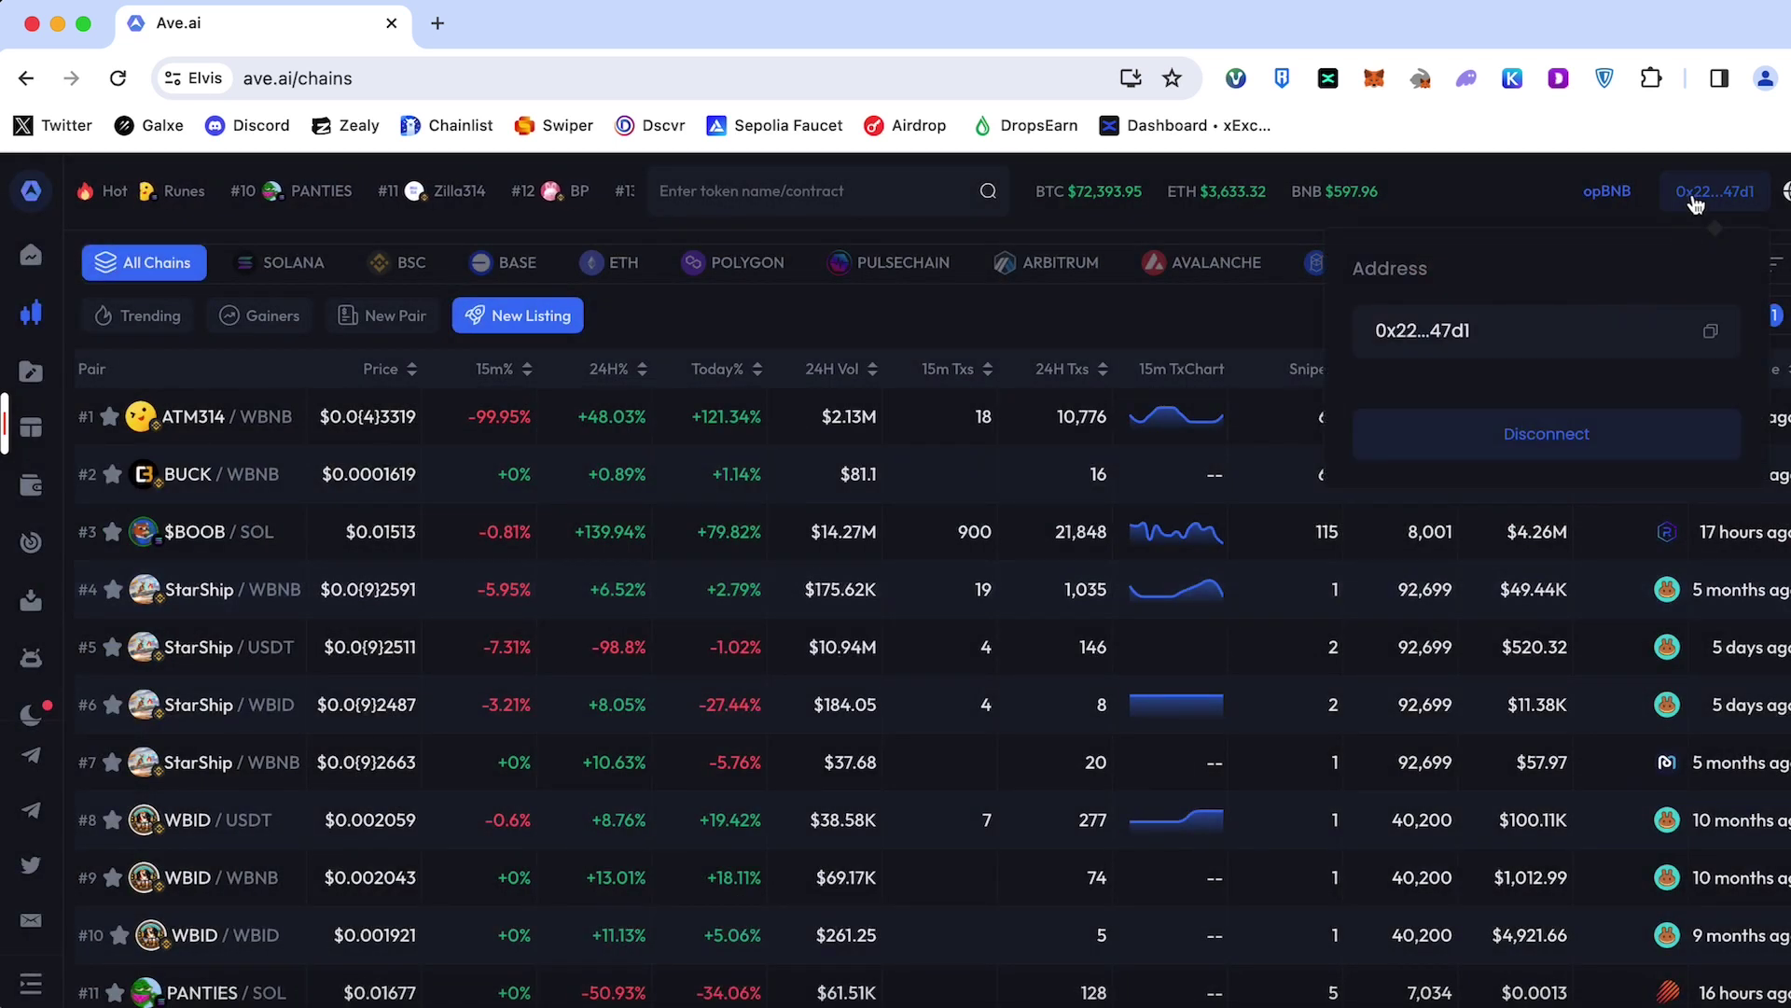
left_click(1558, 447)
left_click(1722, 192)
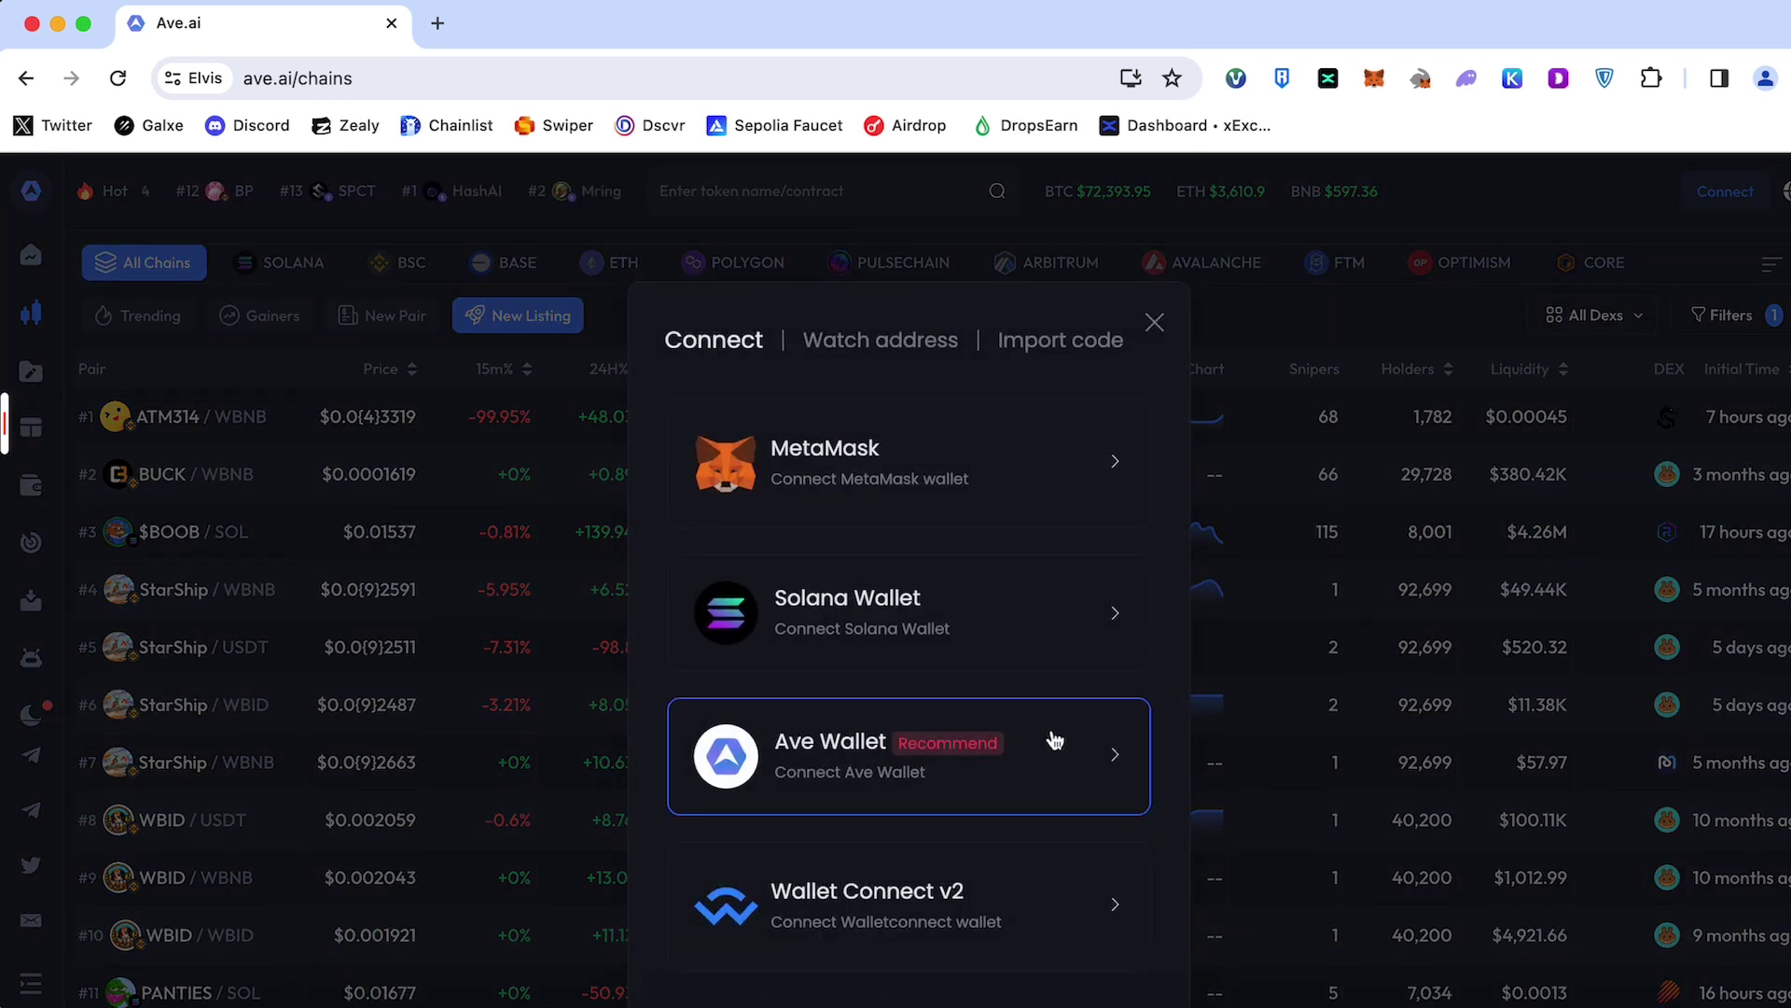
left_click(886, 472)
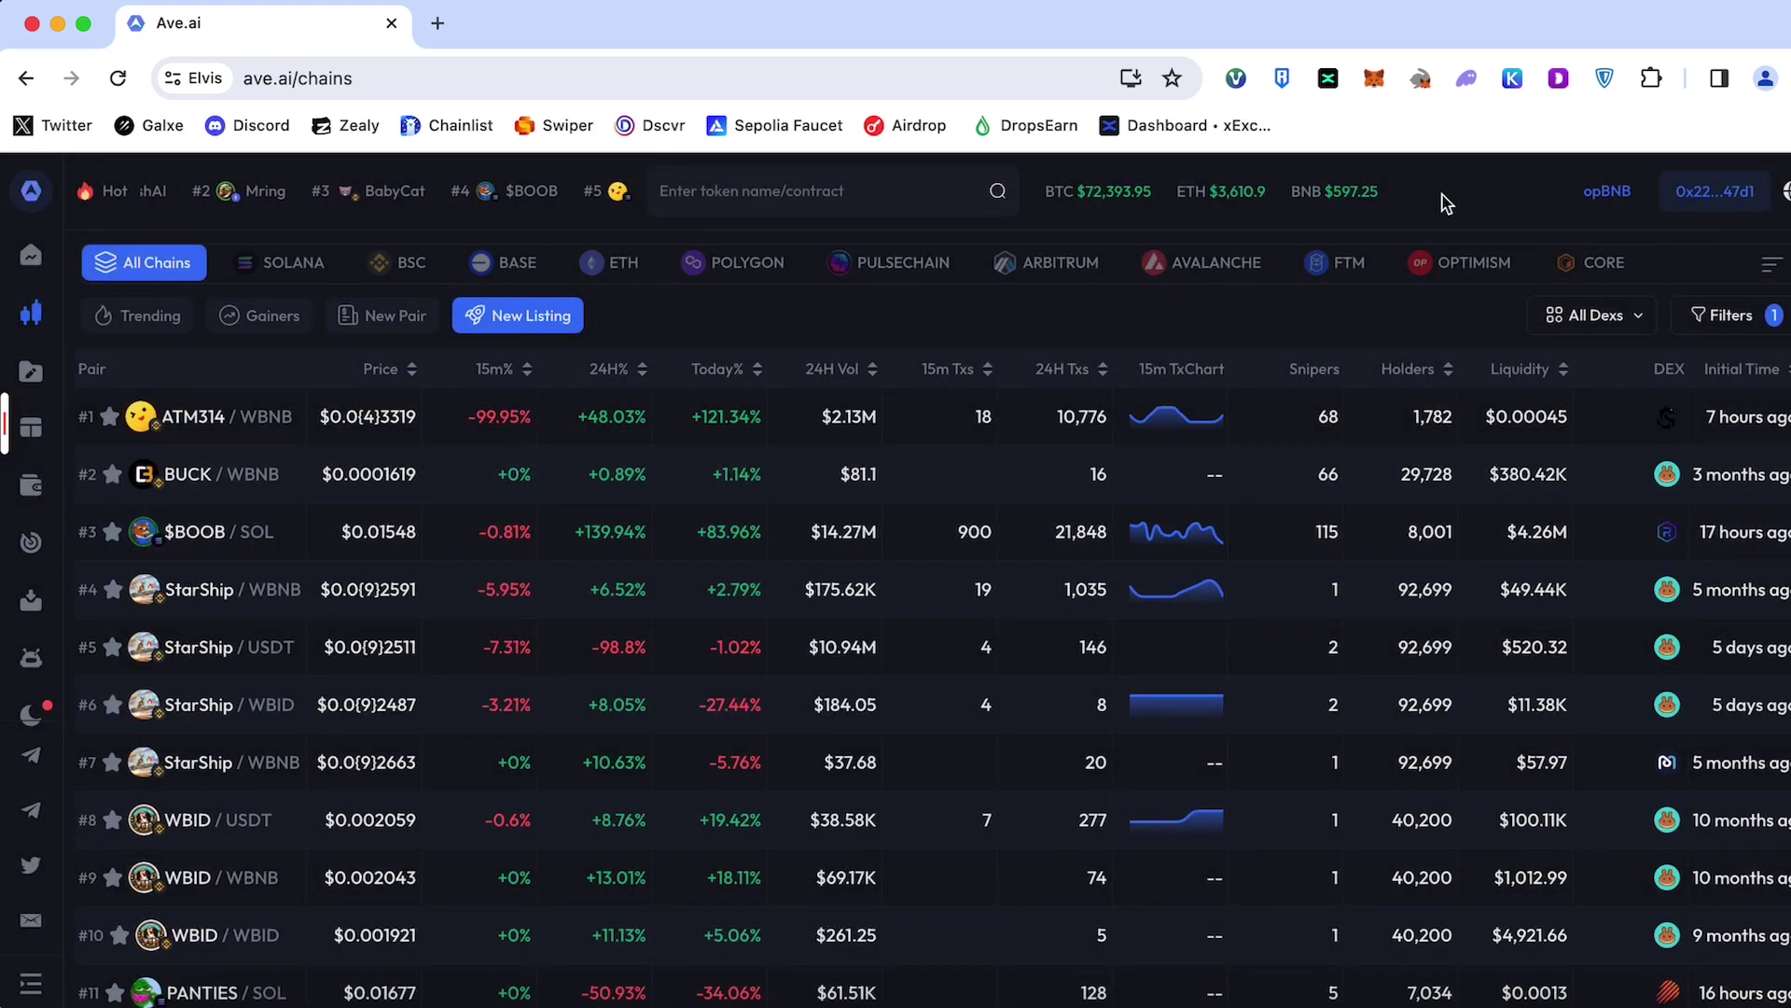
left_click(1373, 78)
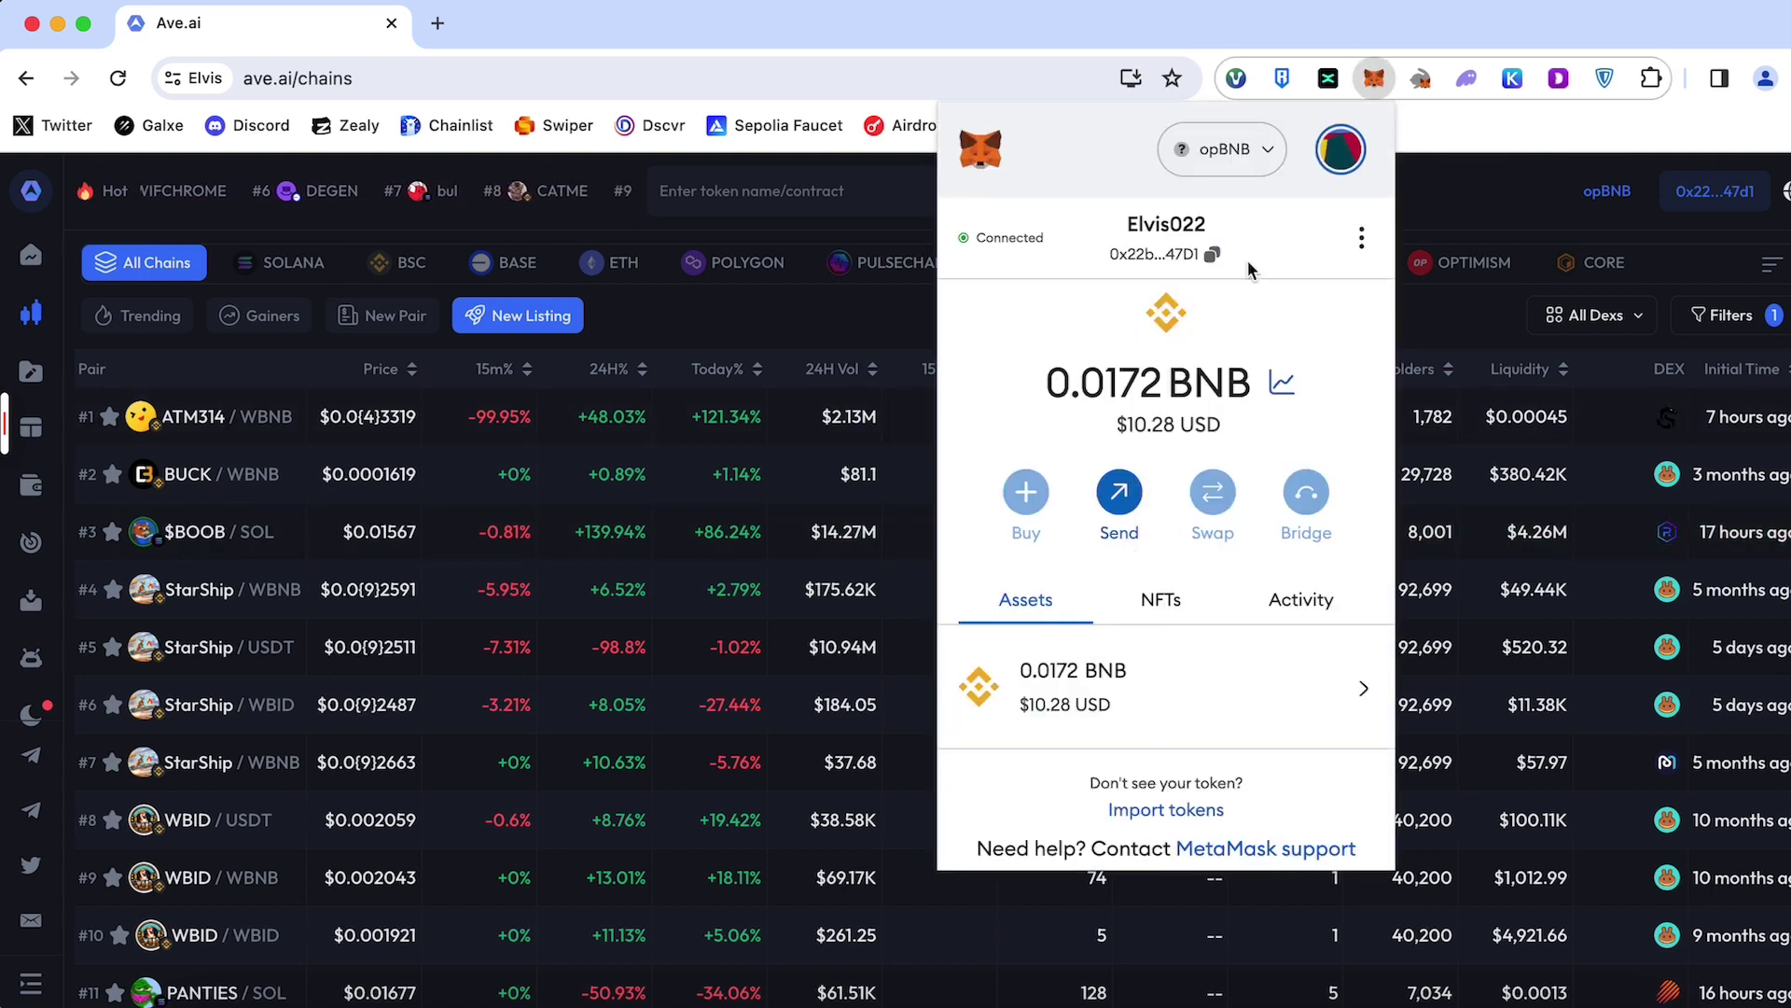
left_click(1491, 183)
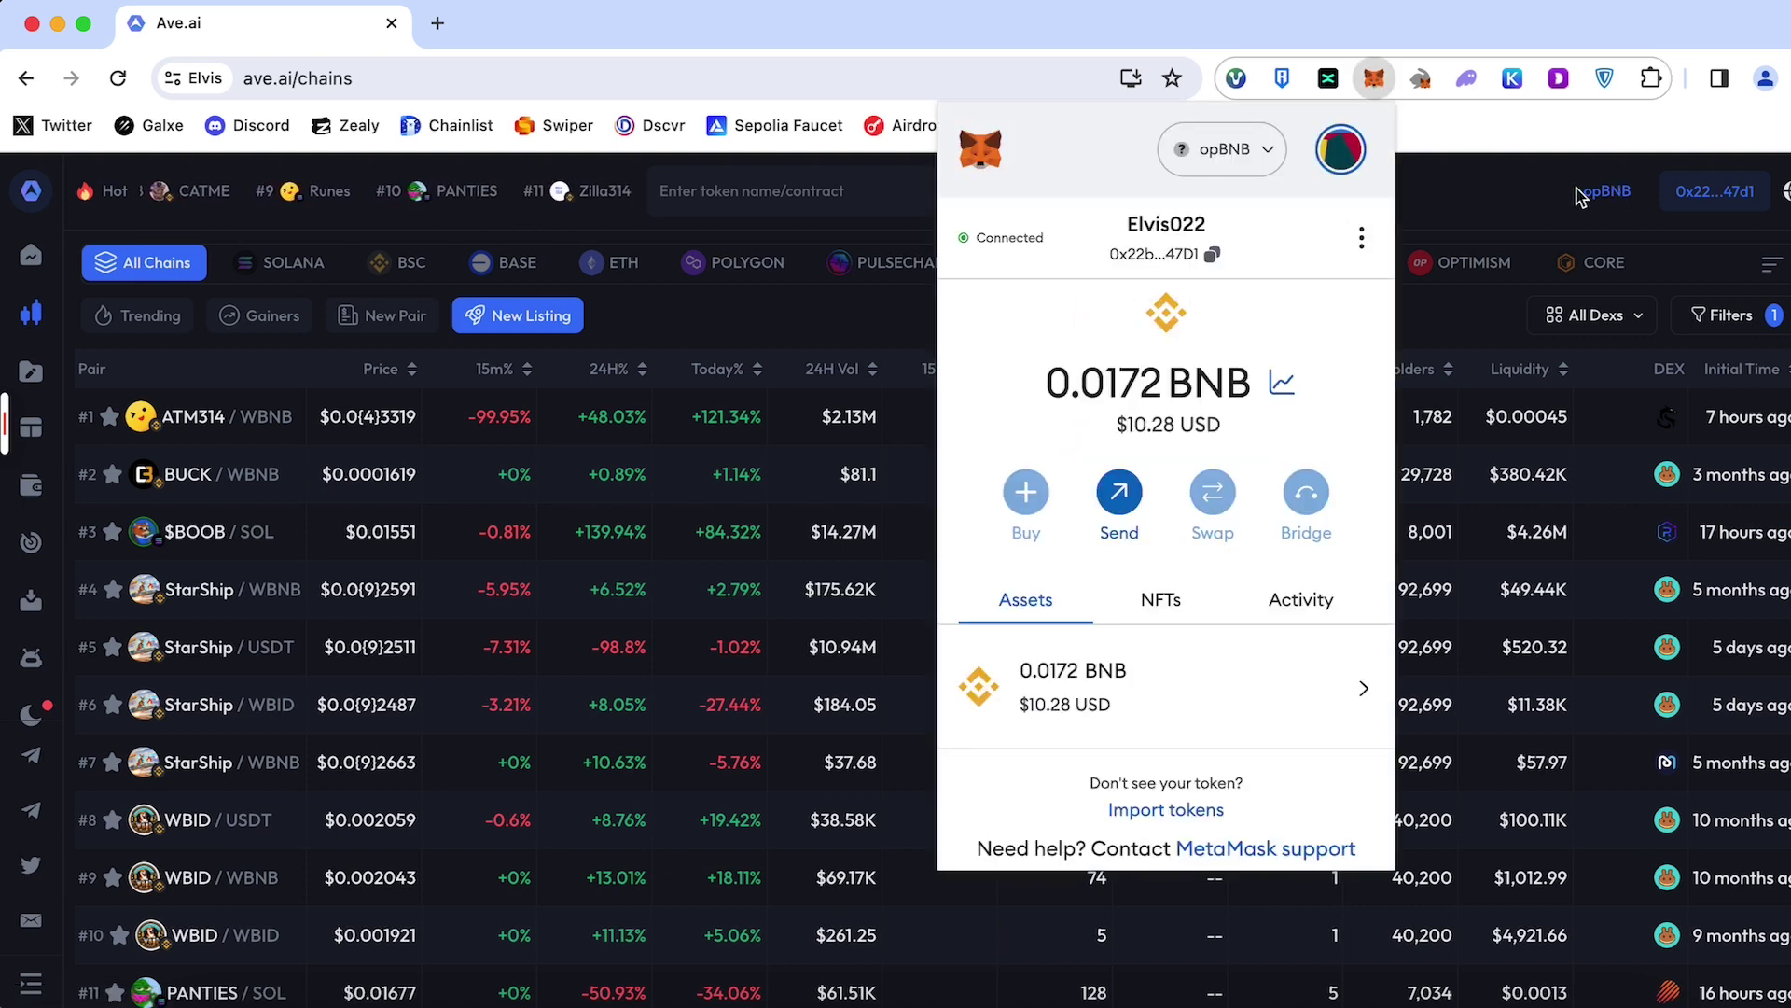
left_click(1577, 192)
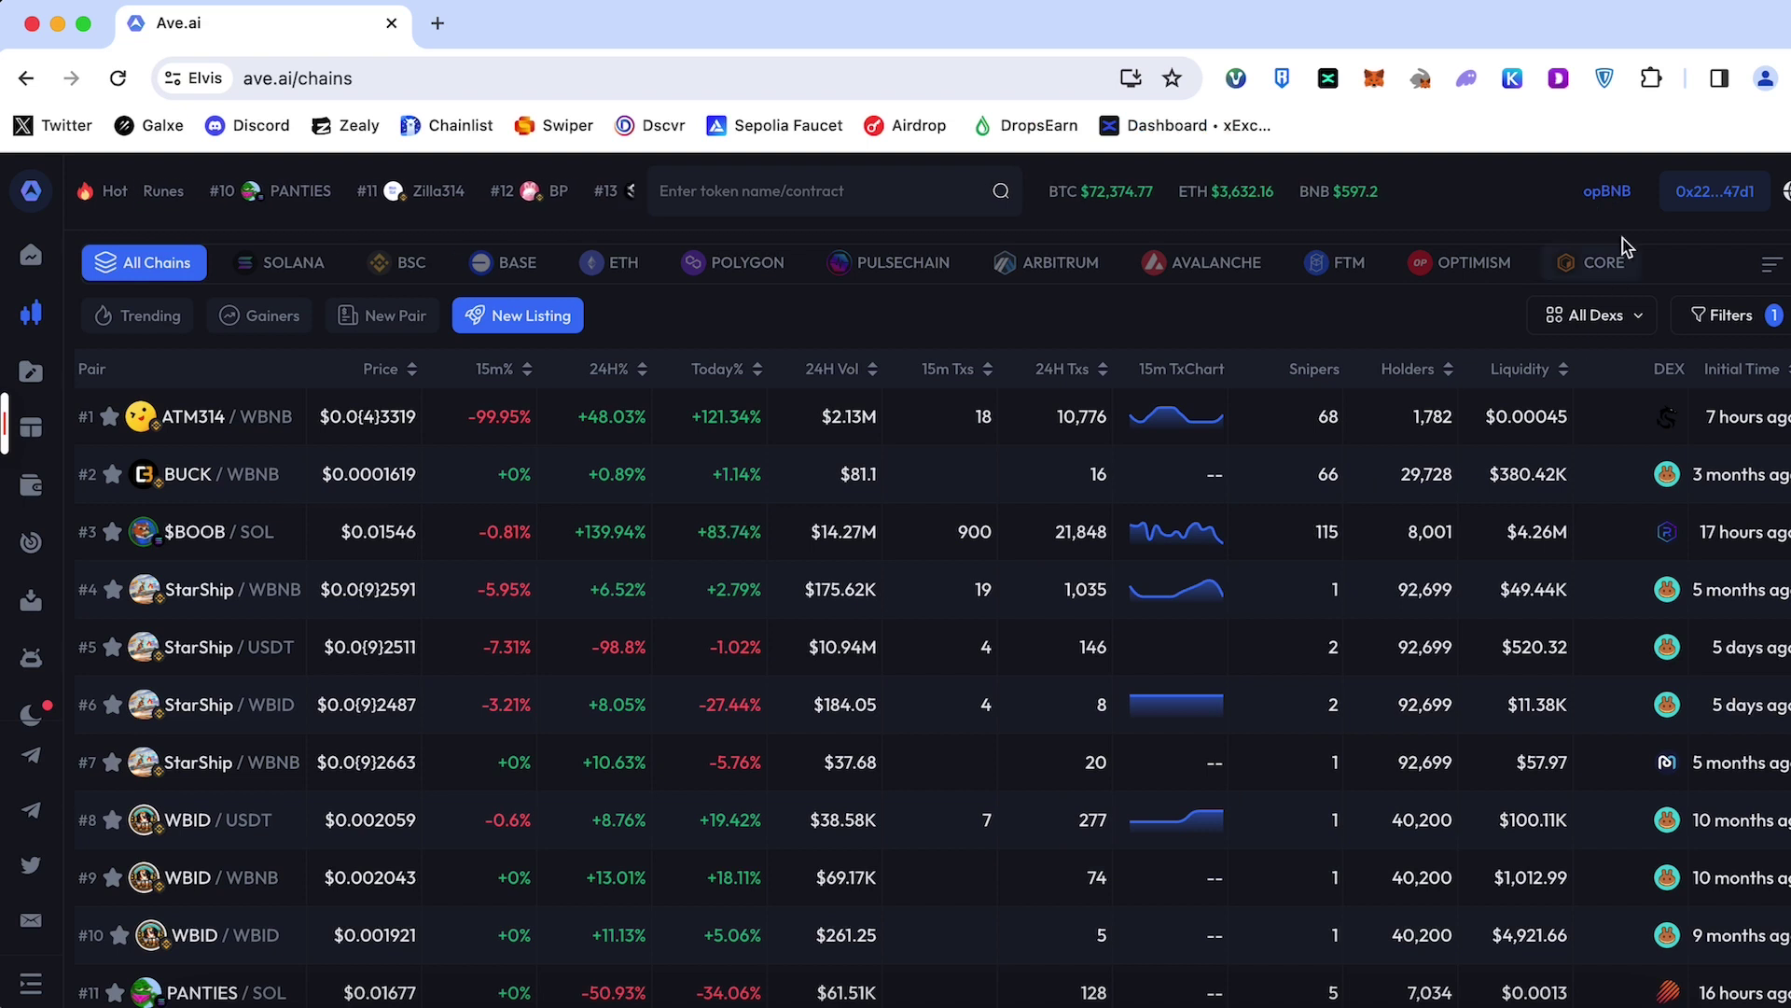
left_click(1374, 77)
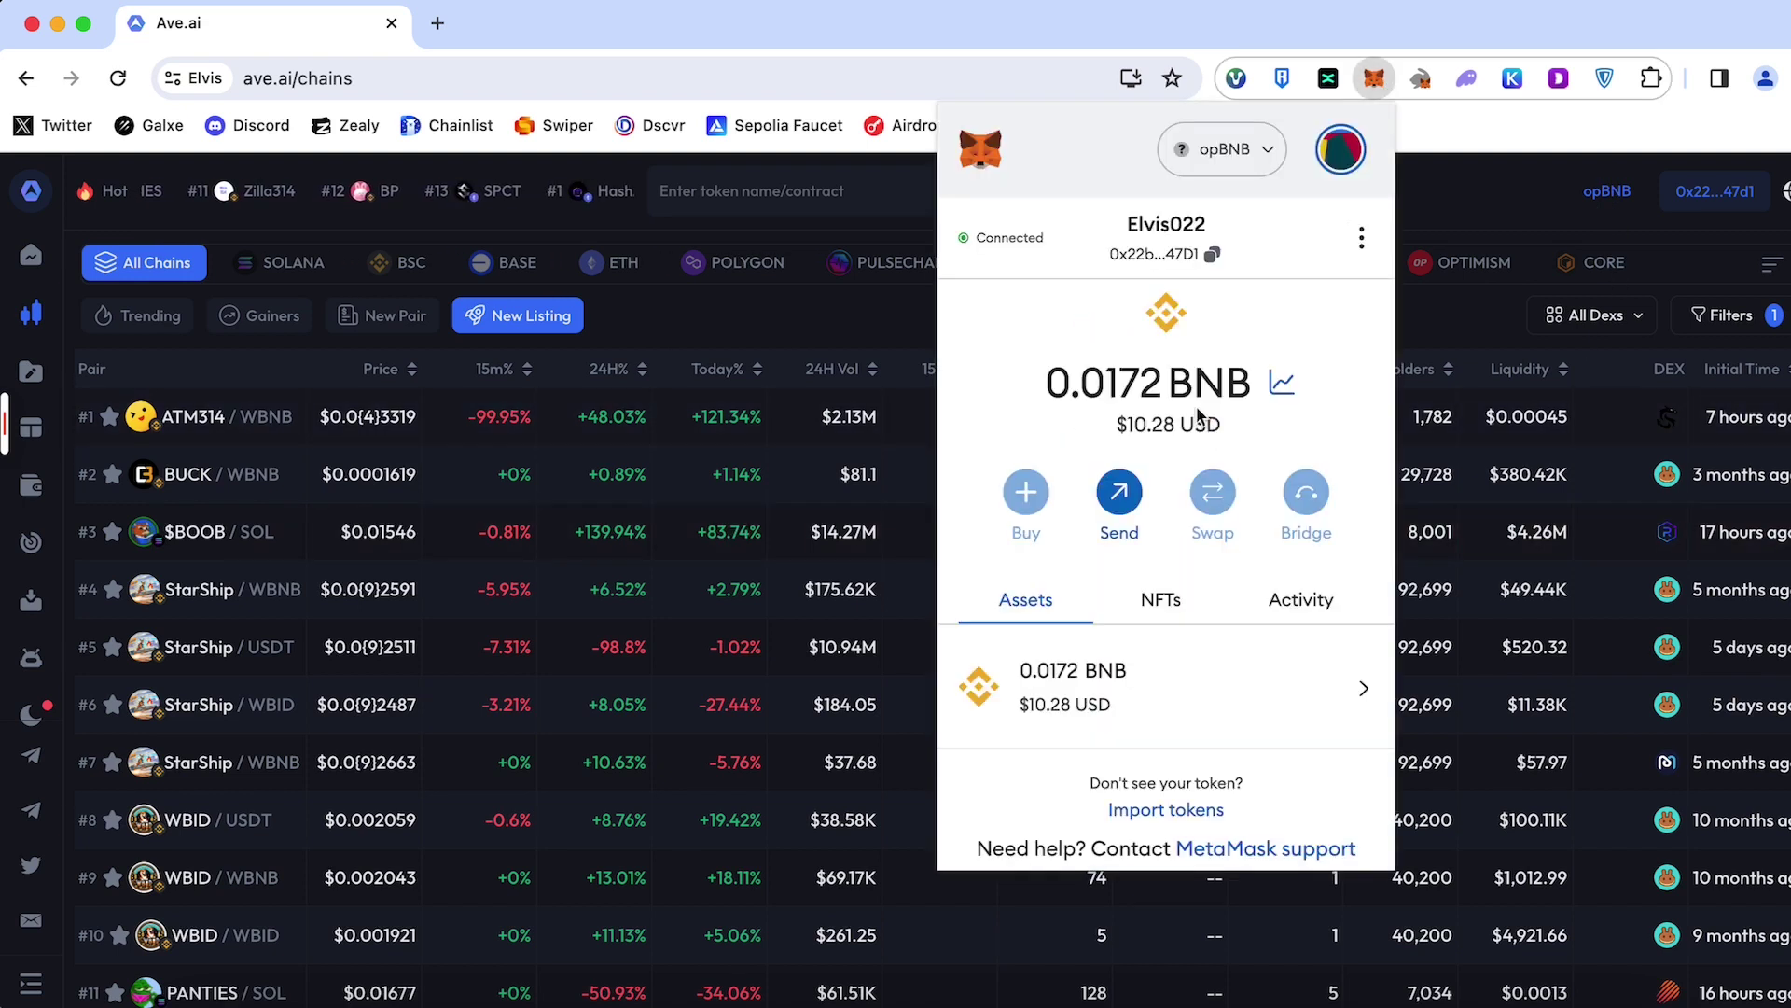
left_click(1239, 139)
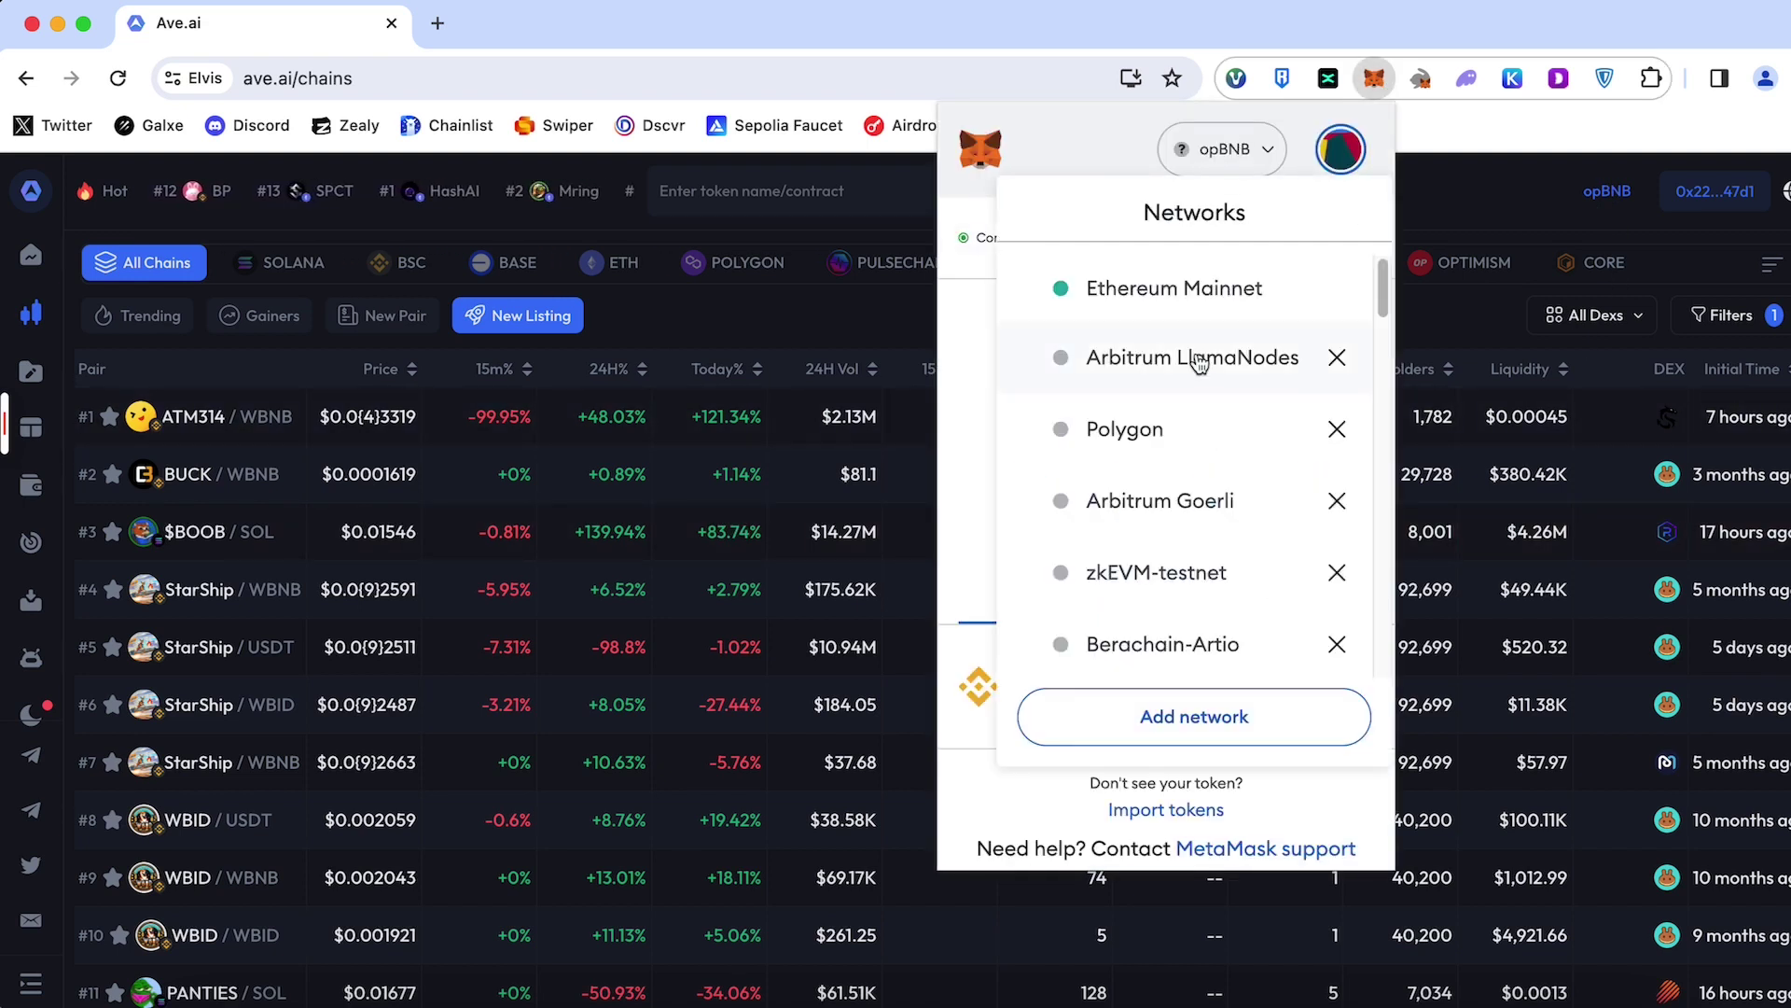
left_click(1168, 301)
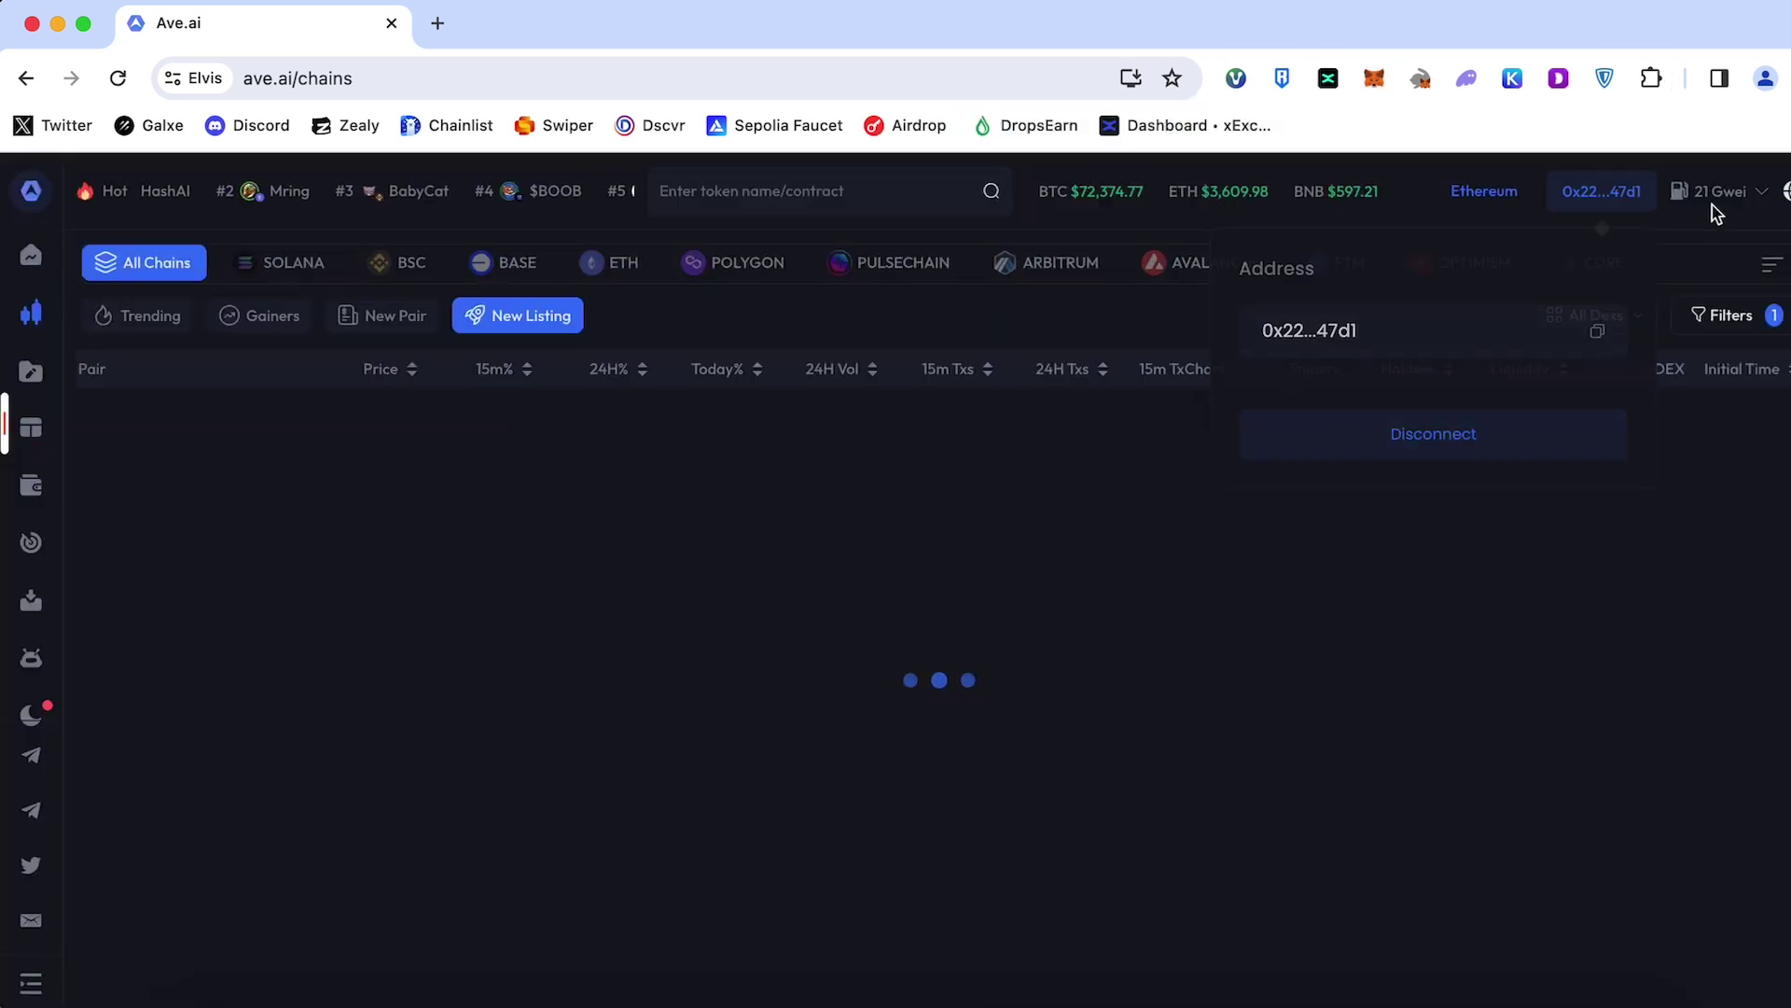
left_click(1716, 192)
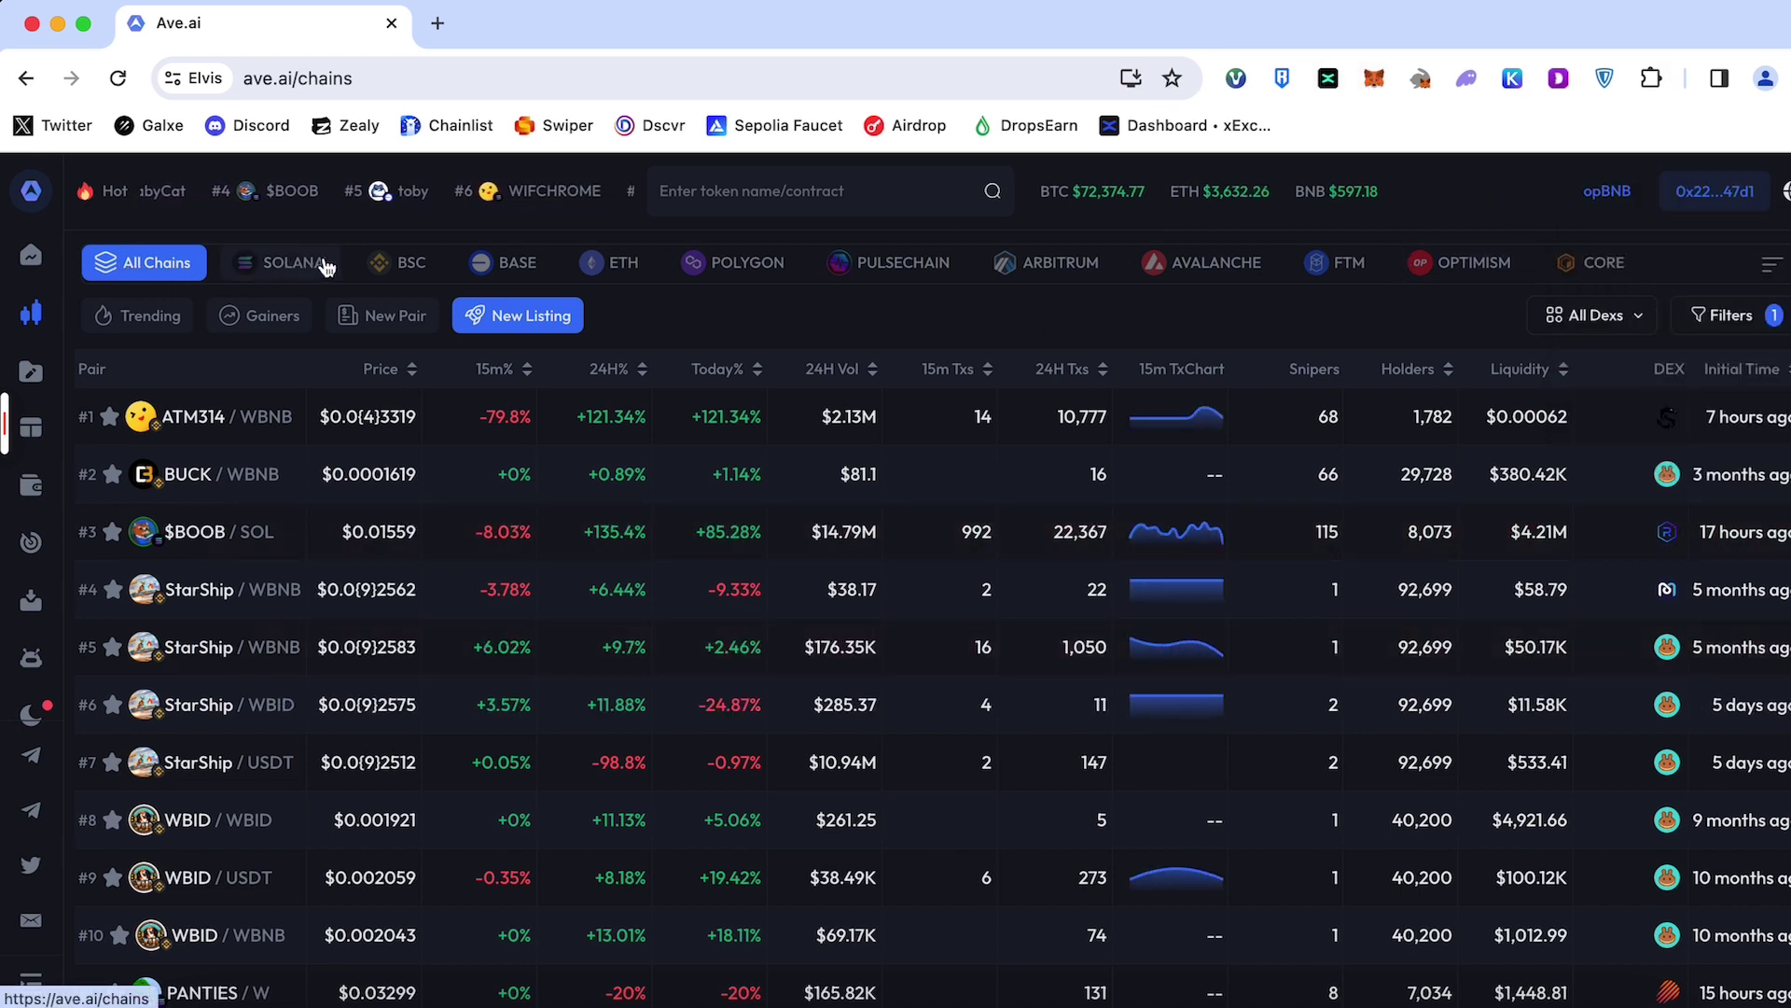
- Filter pairs to Solana, browse the DEX and chain lists, and save the chain selection
left_click(295, 263)
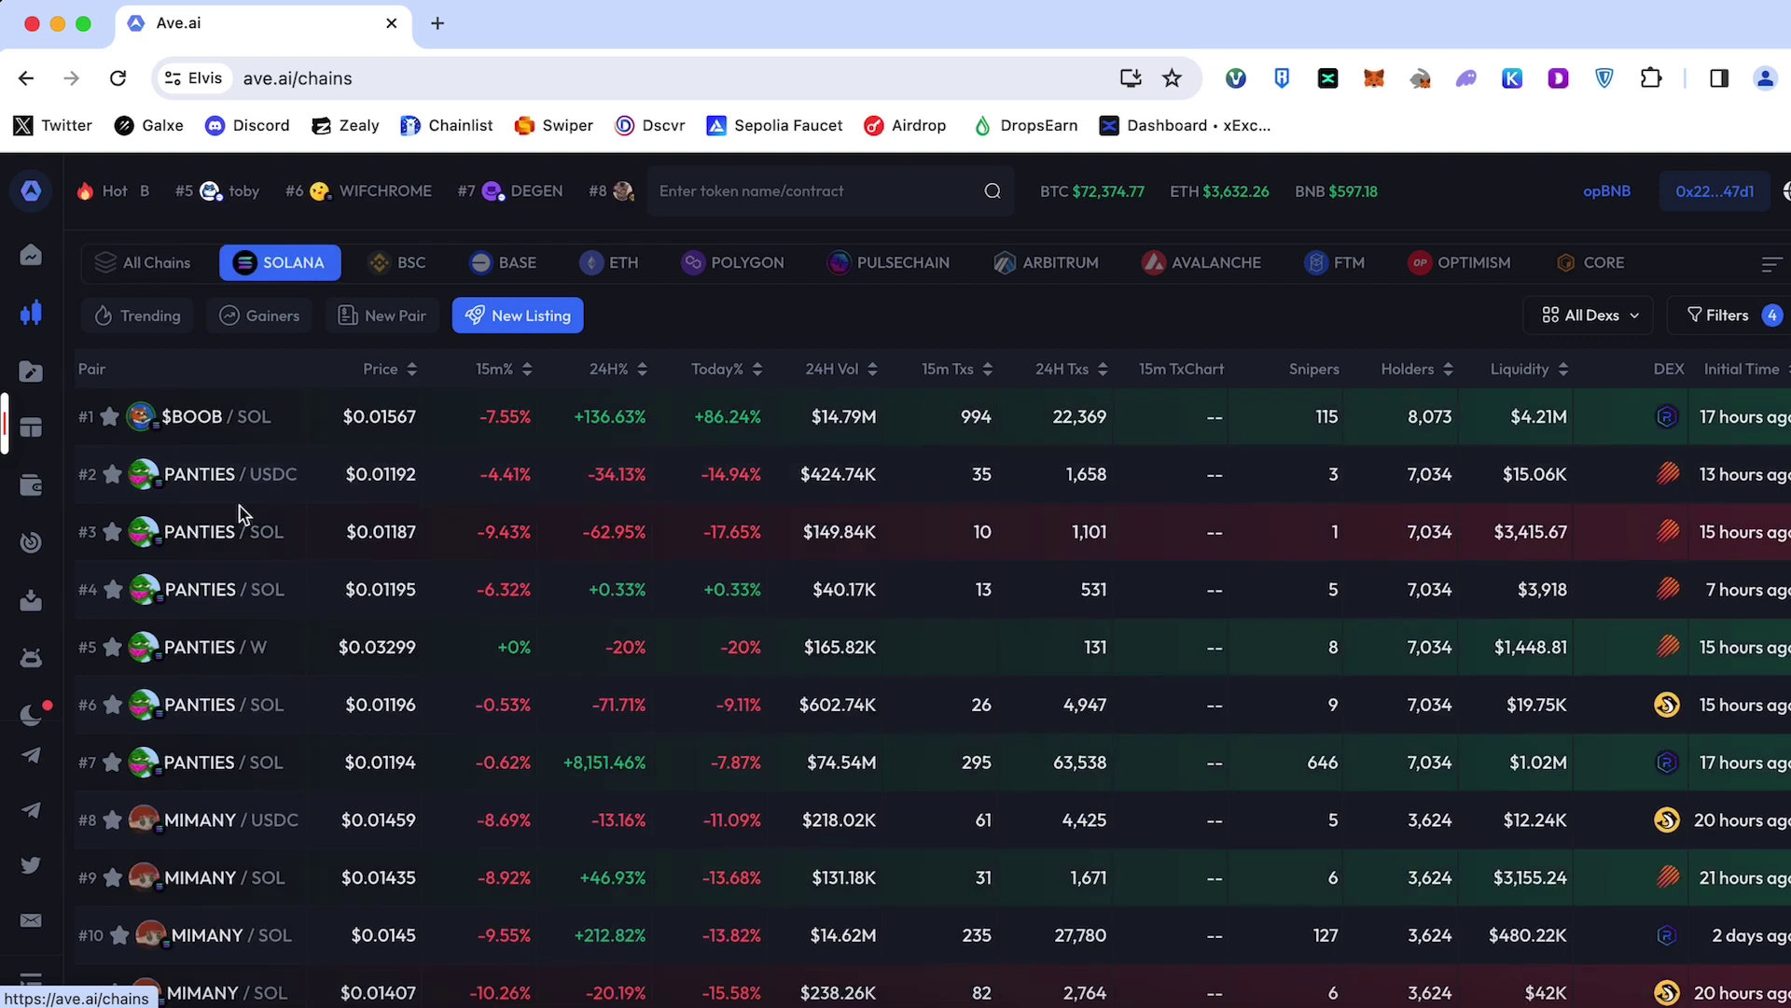
left_click(1591, 314)
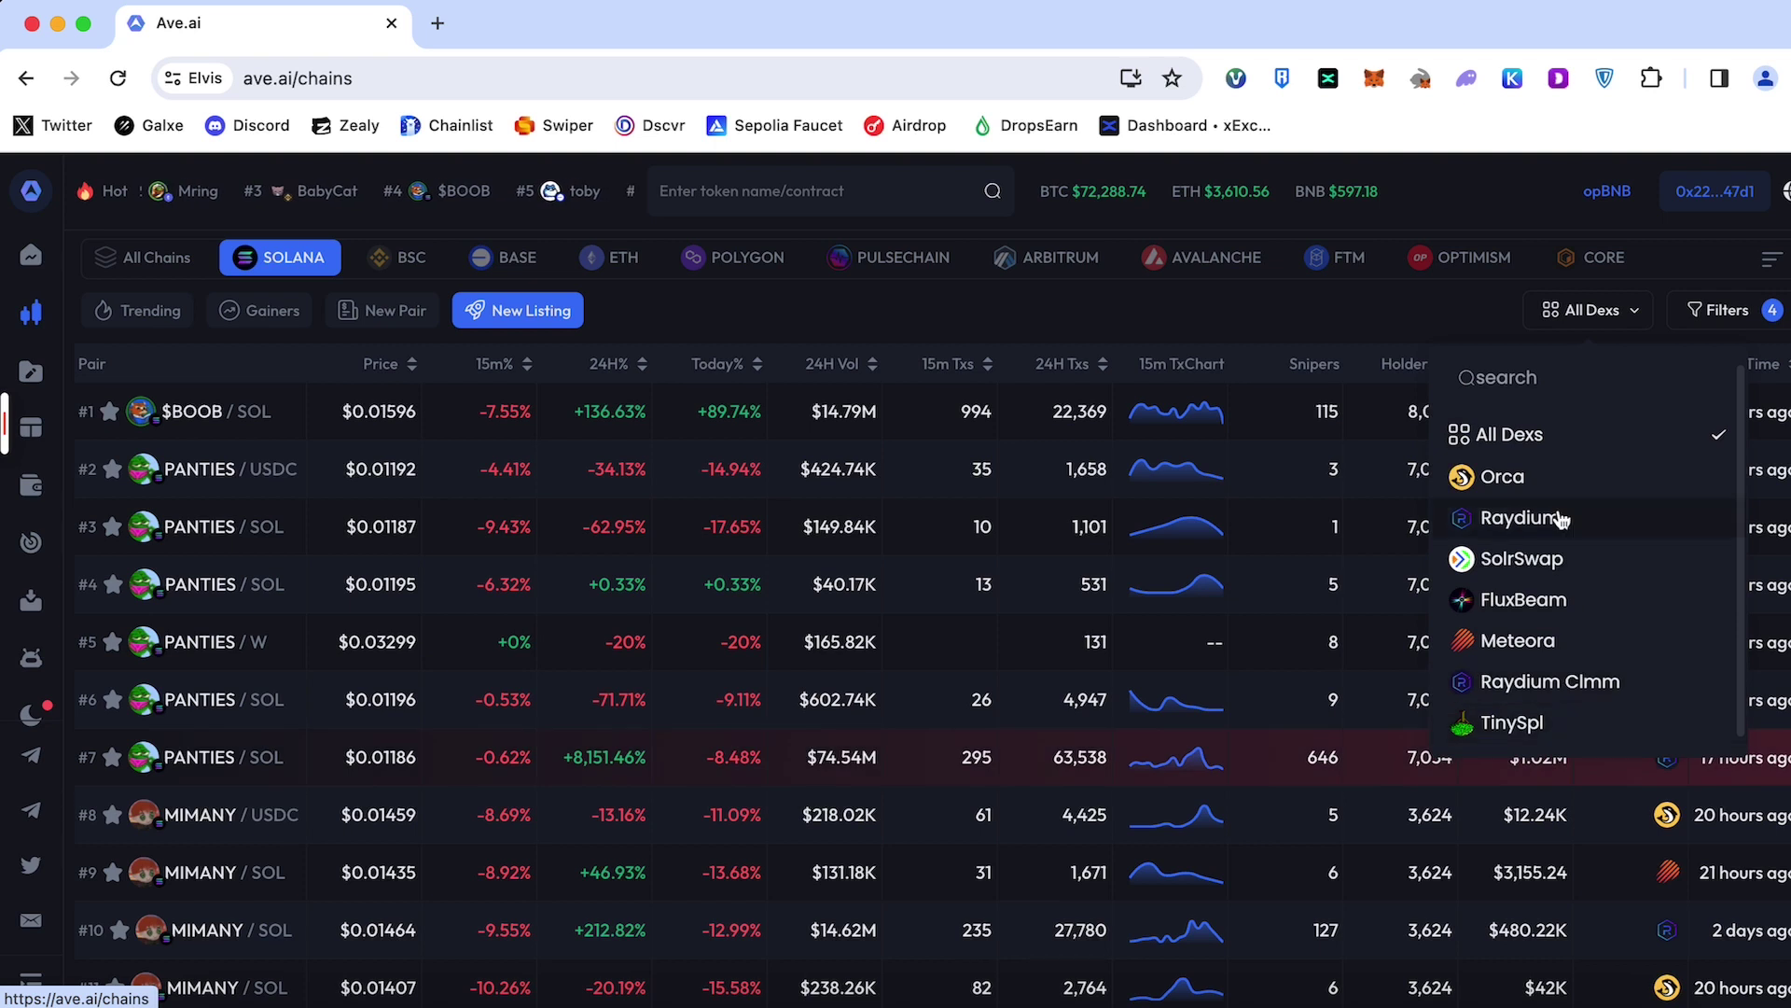
left_click(31, 255)
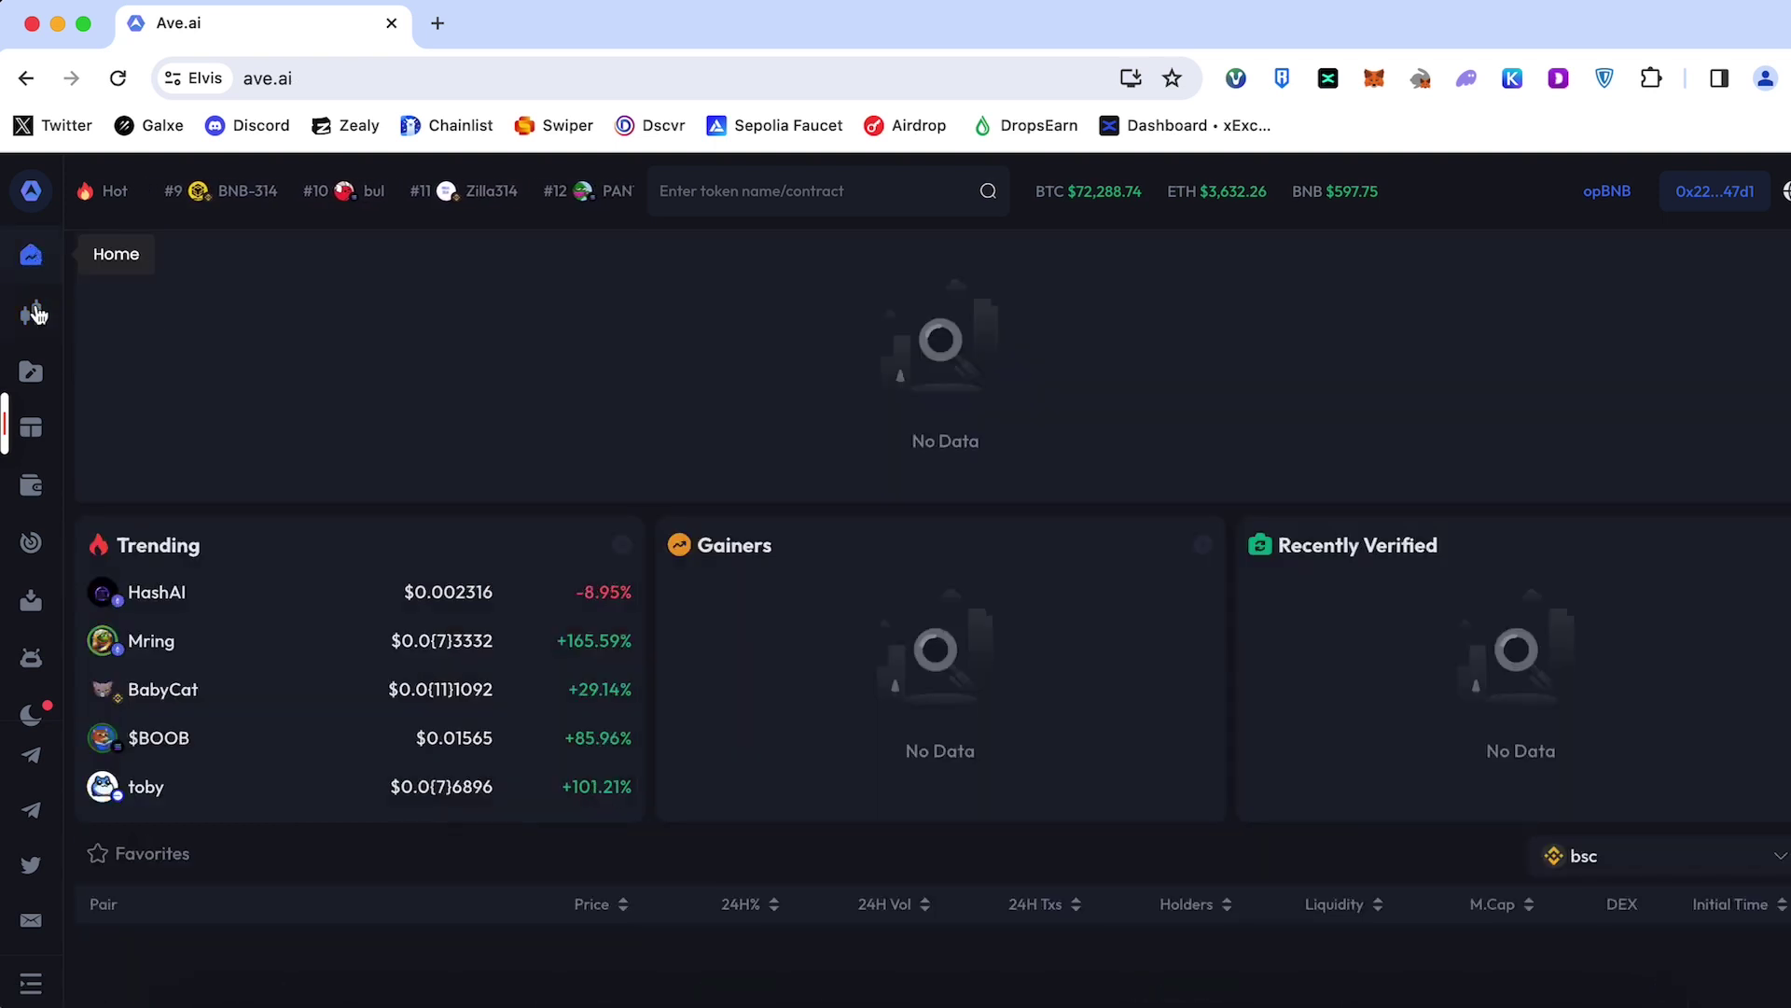
left_click(25, 322)
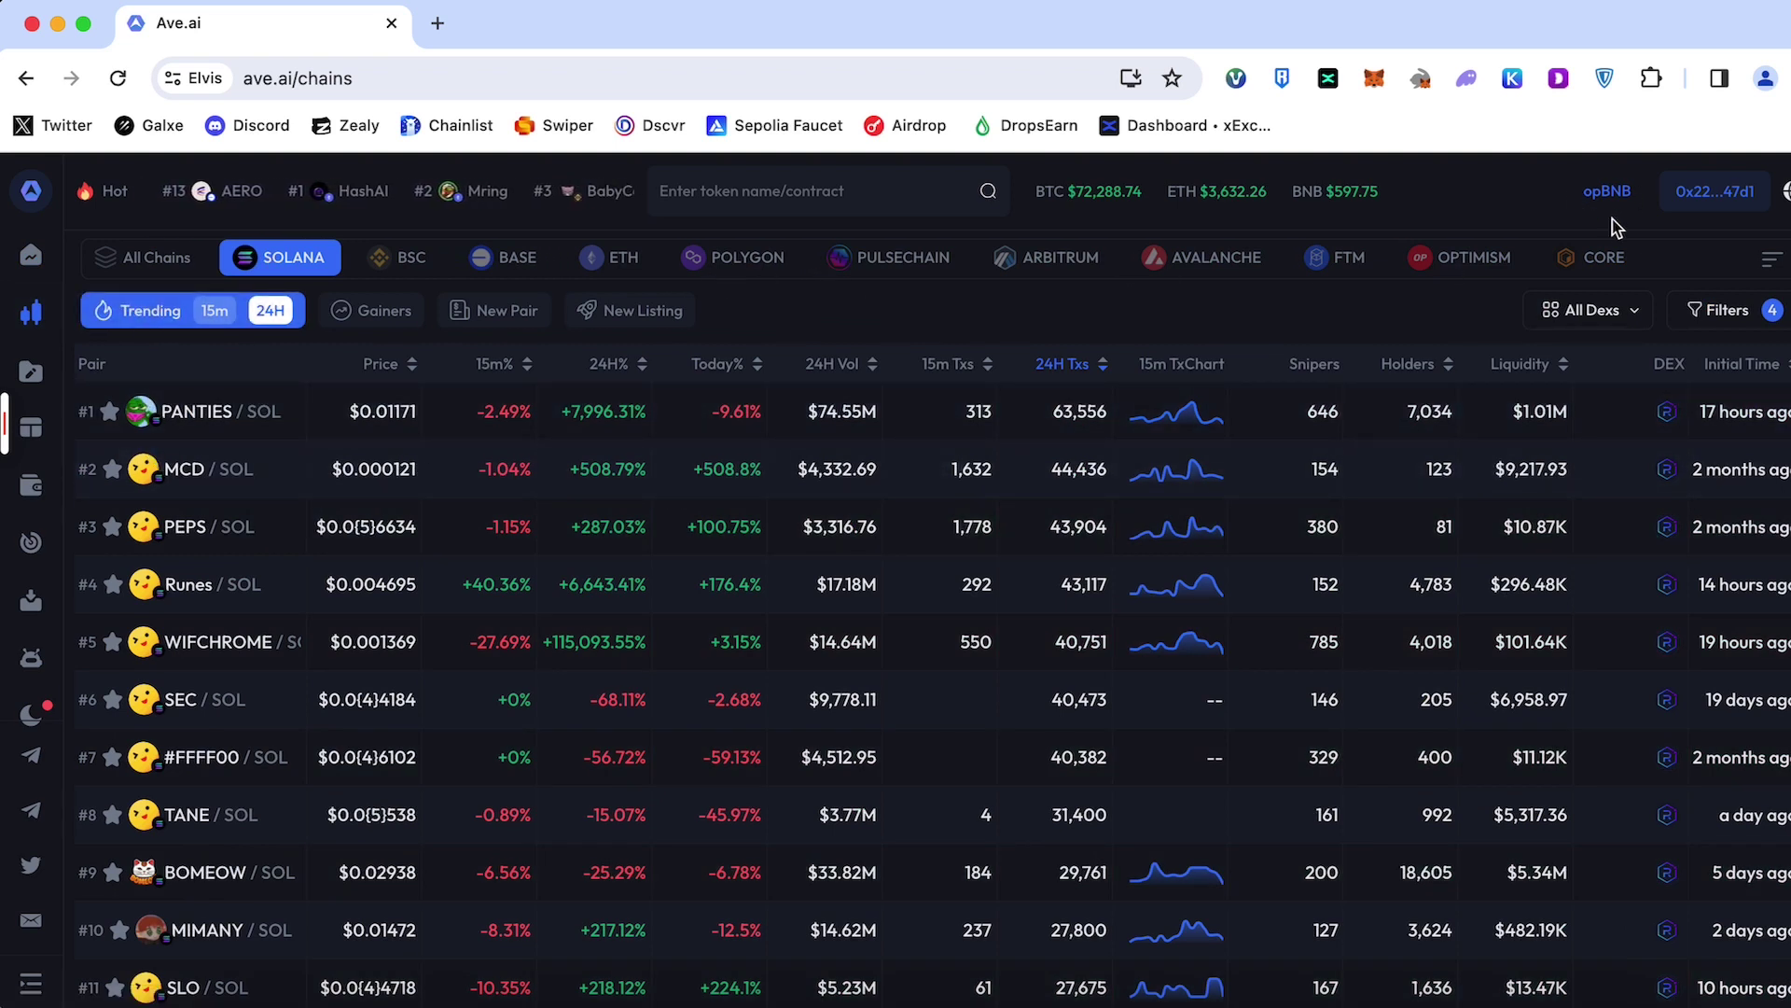
left_click(1762, 261)
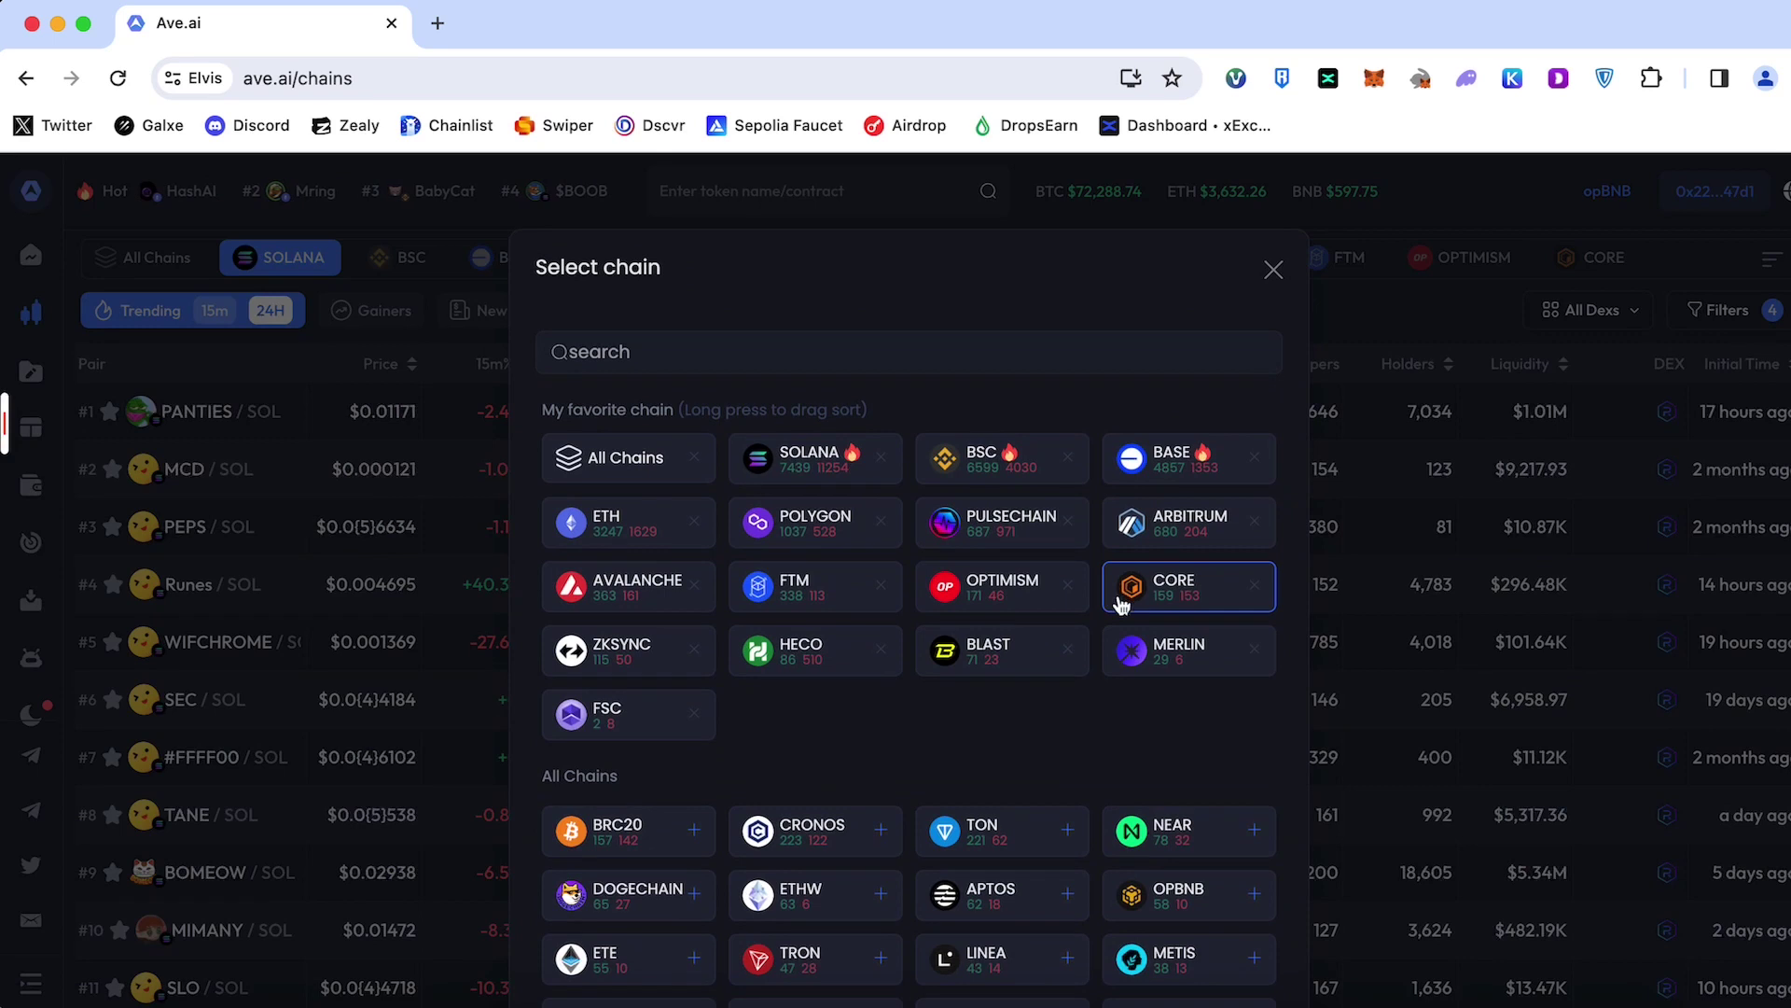
scroll(1068, 592, "down", 1)
scroll(1068, 593, "down", 1)
scroll(1069, 594, "down", 2)
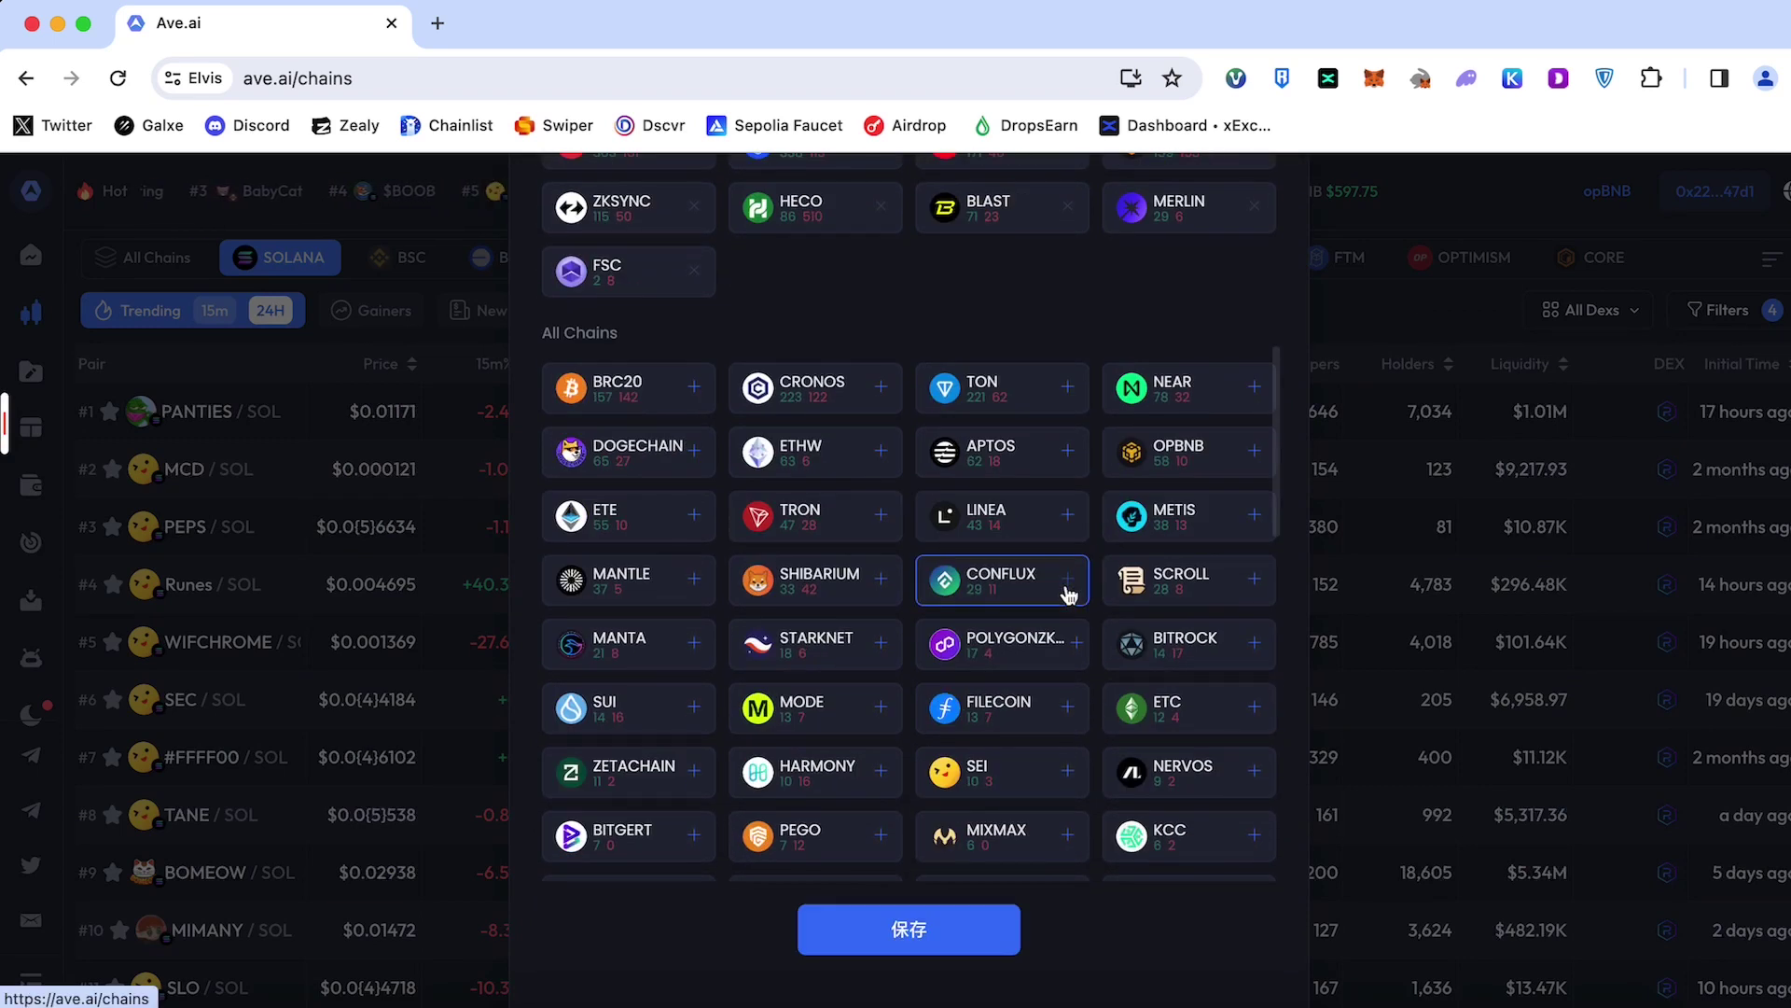
scroll(1024, 604, "up", 5)
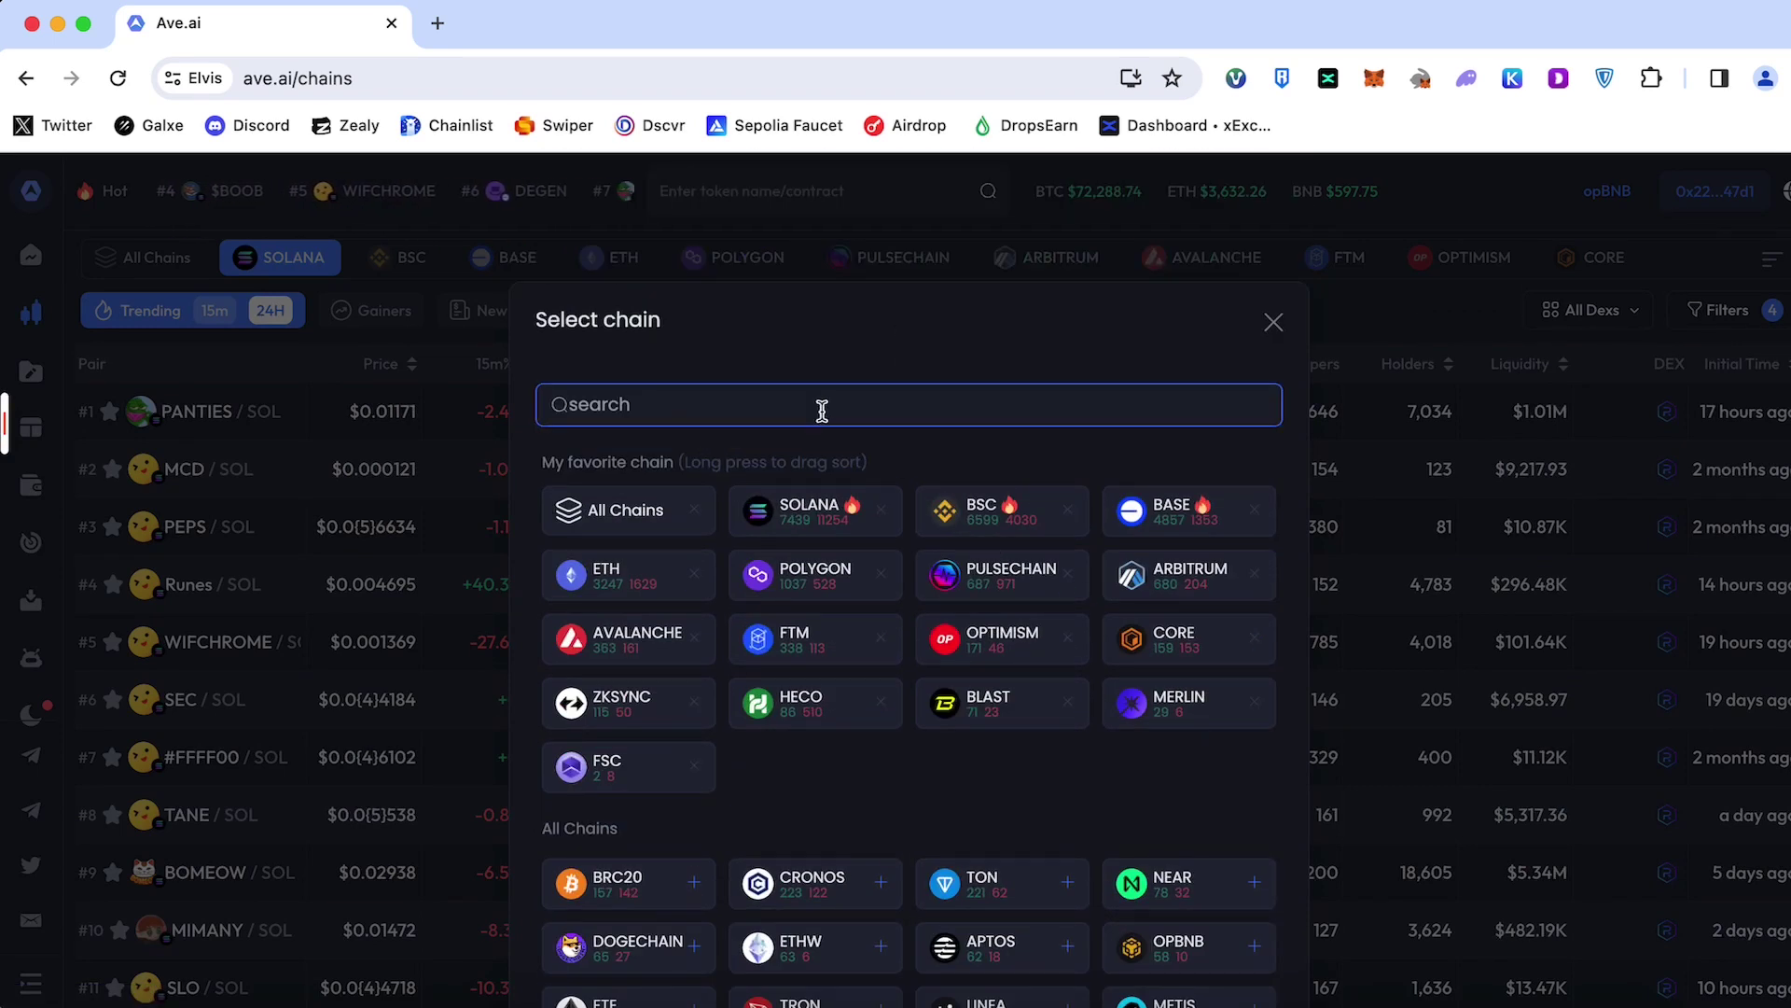
type("op")
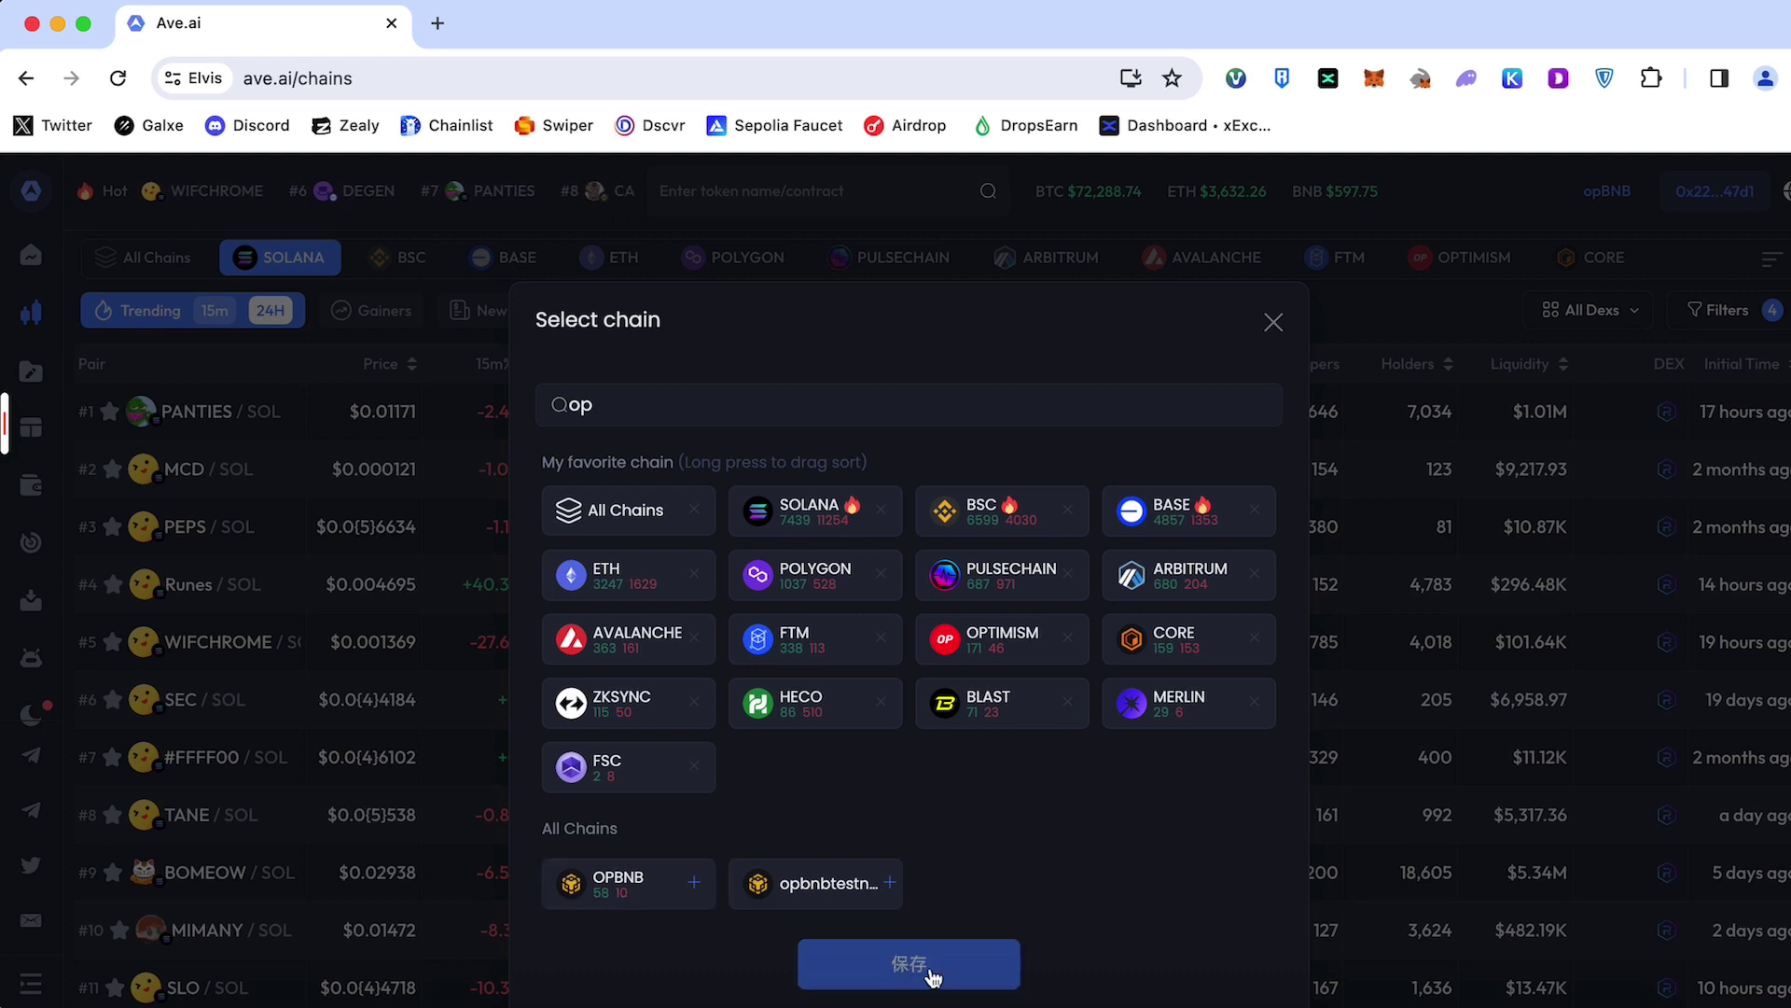
left_click(932, 976)
- Open the multichart view with BabyCat loaded in the first slot
left_click(30, 255)
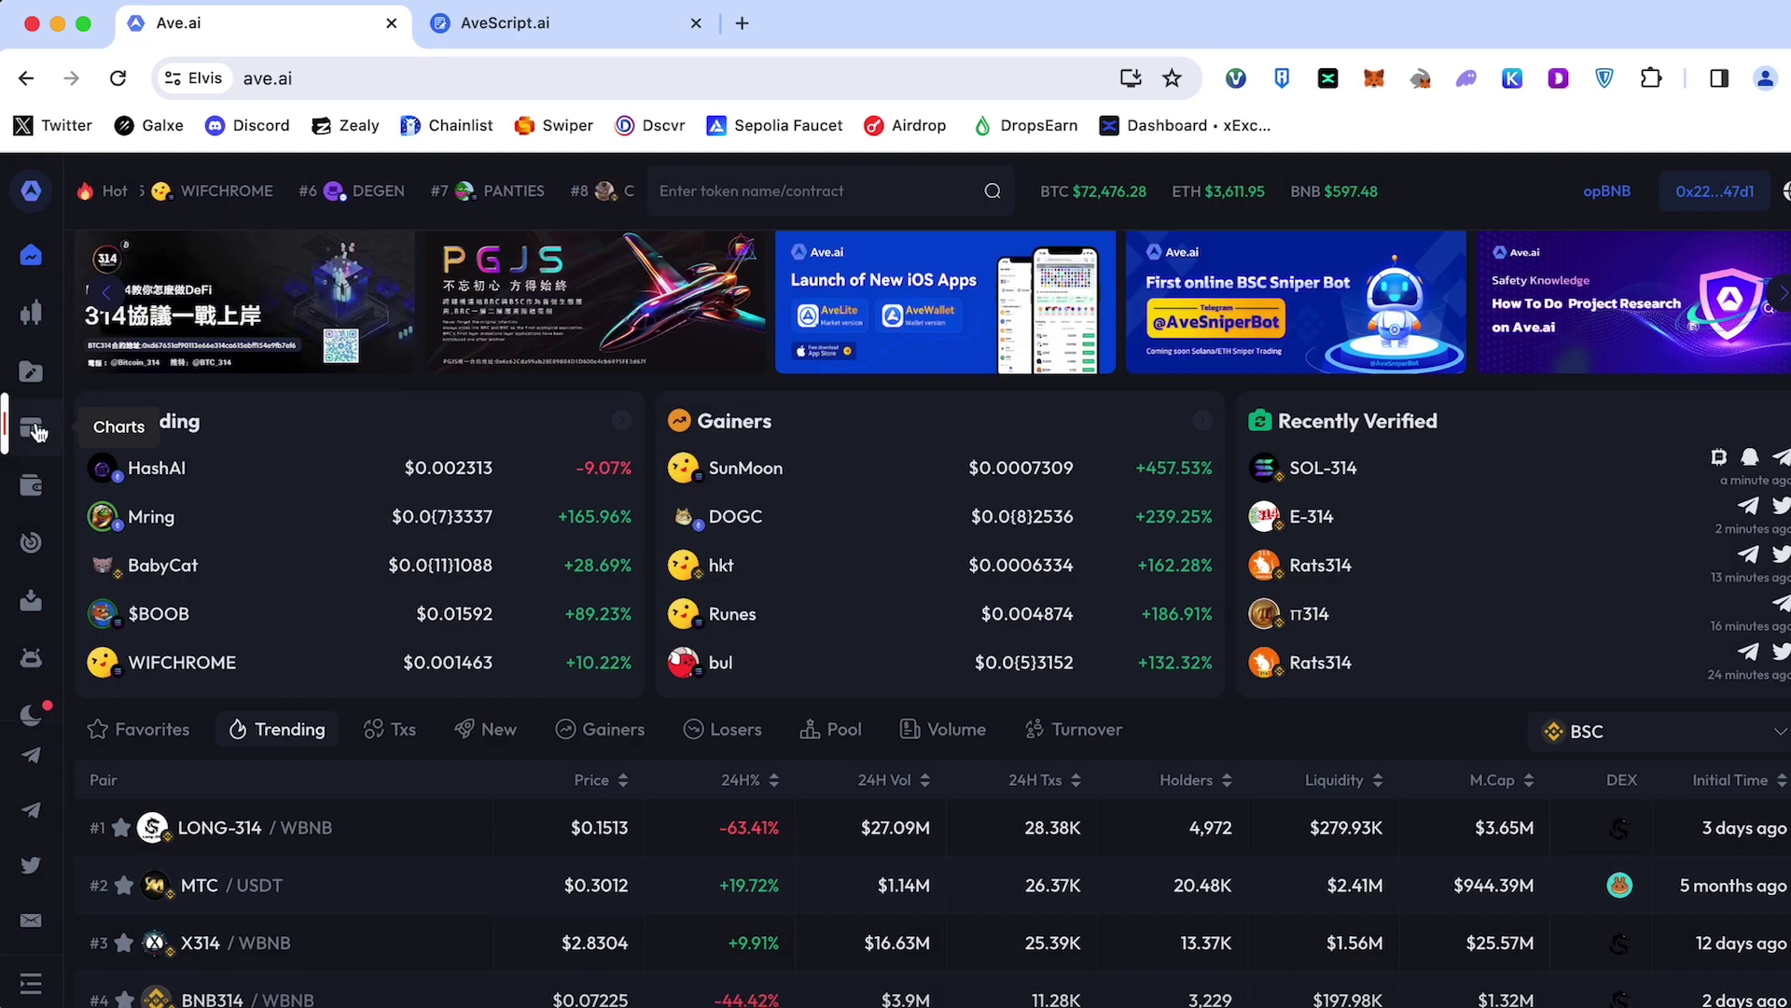
left_click(31, 428)
left_click(368, 568)
left_click(659, 504)
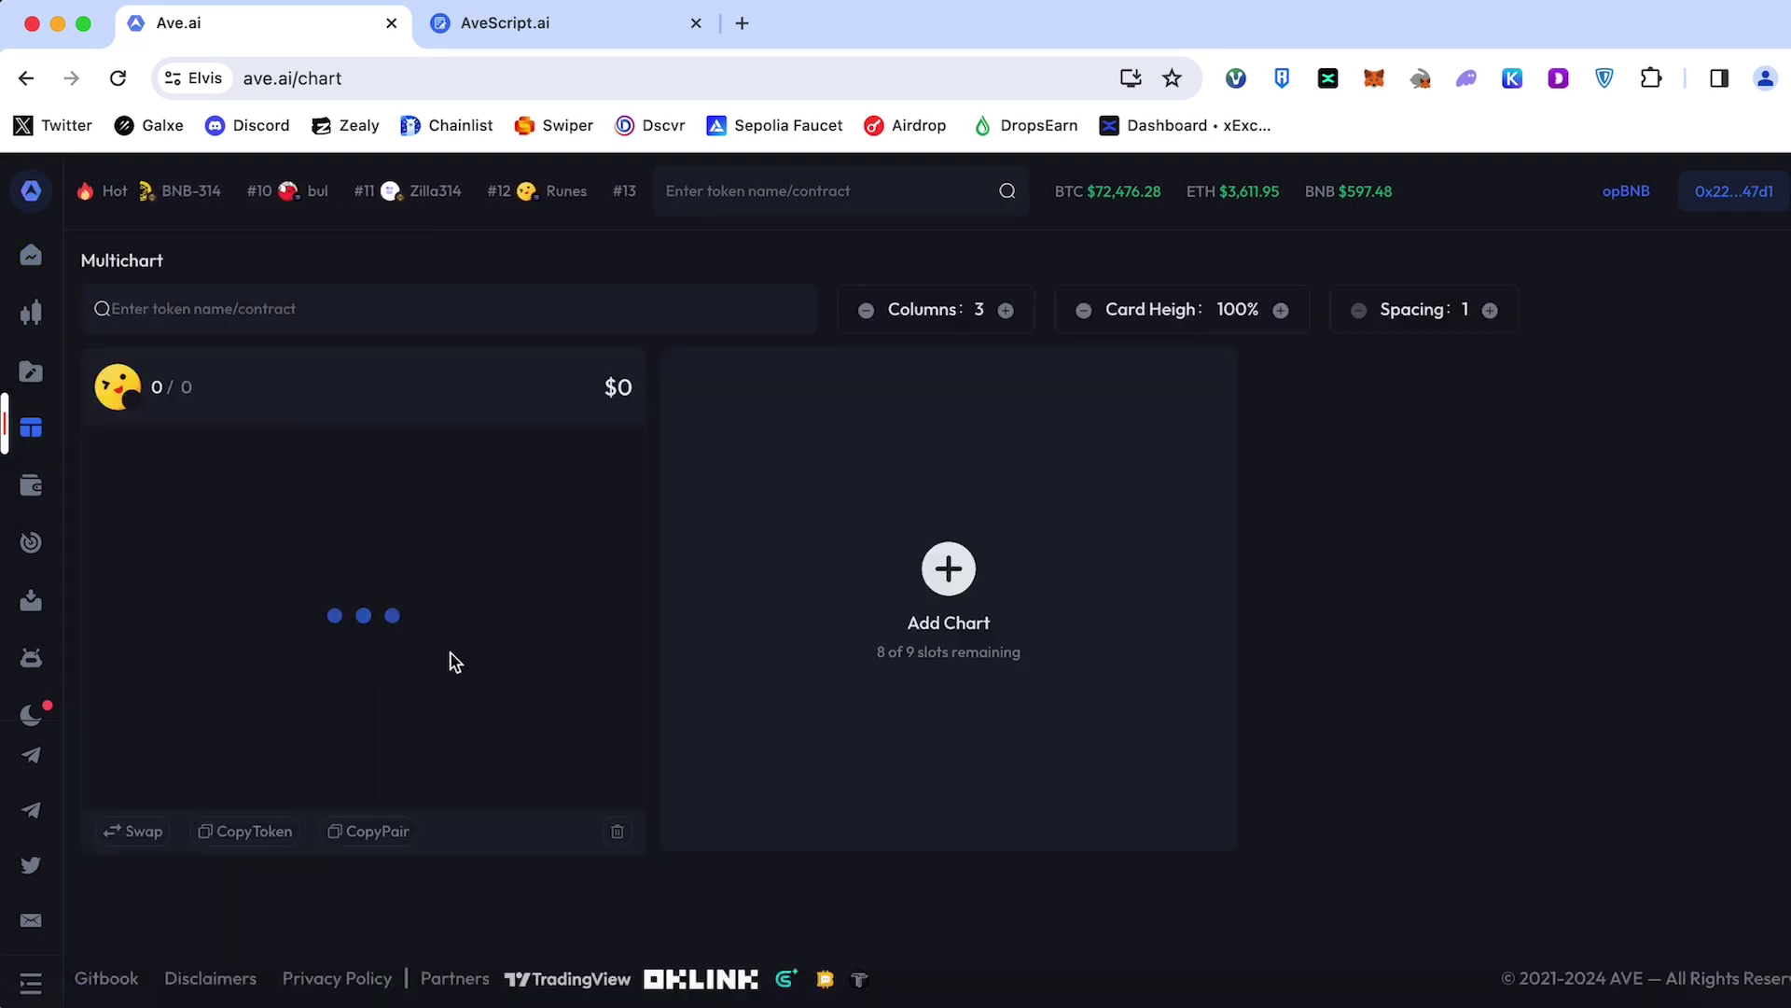
- Add DEGEN and CATME as the second and third charts
left_click(917, 569)
left_click(1085, 676)
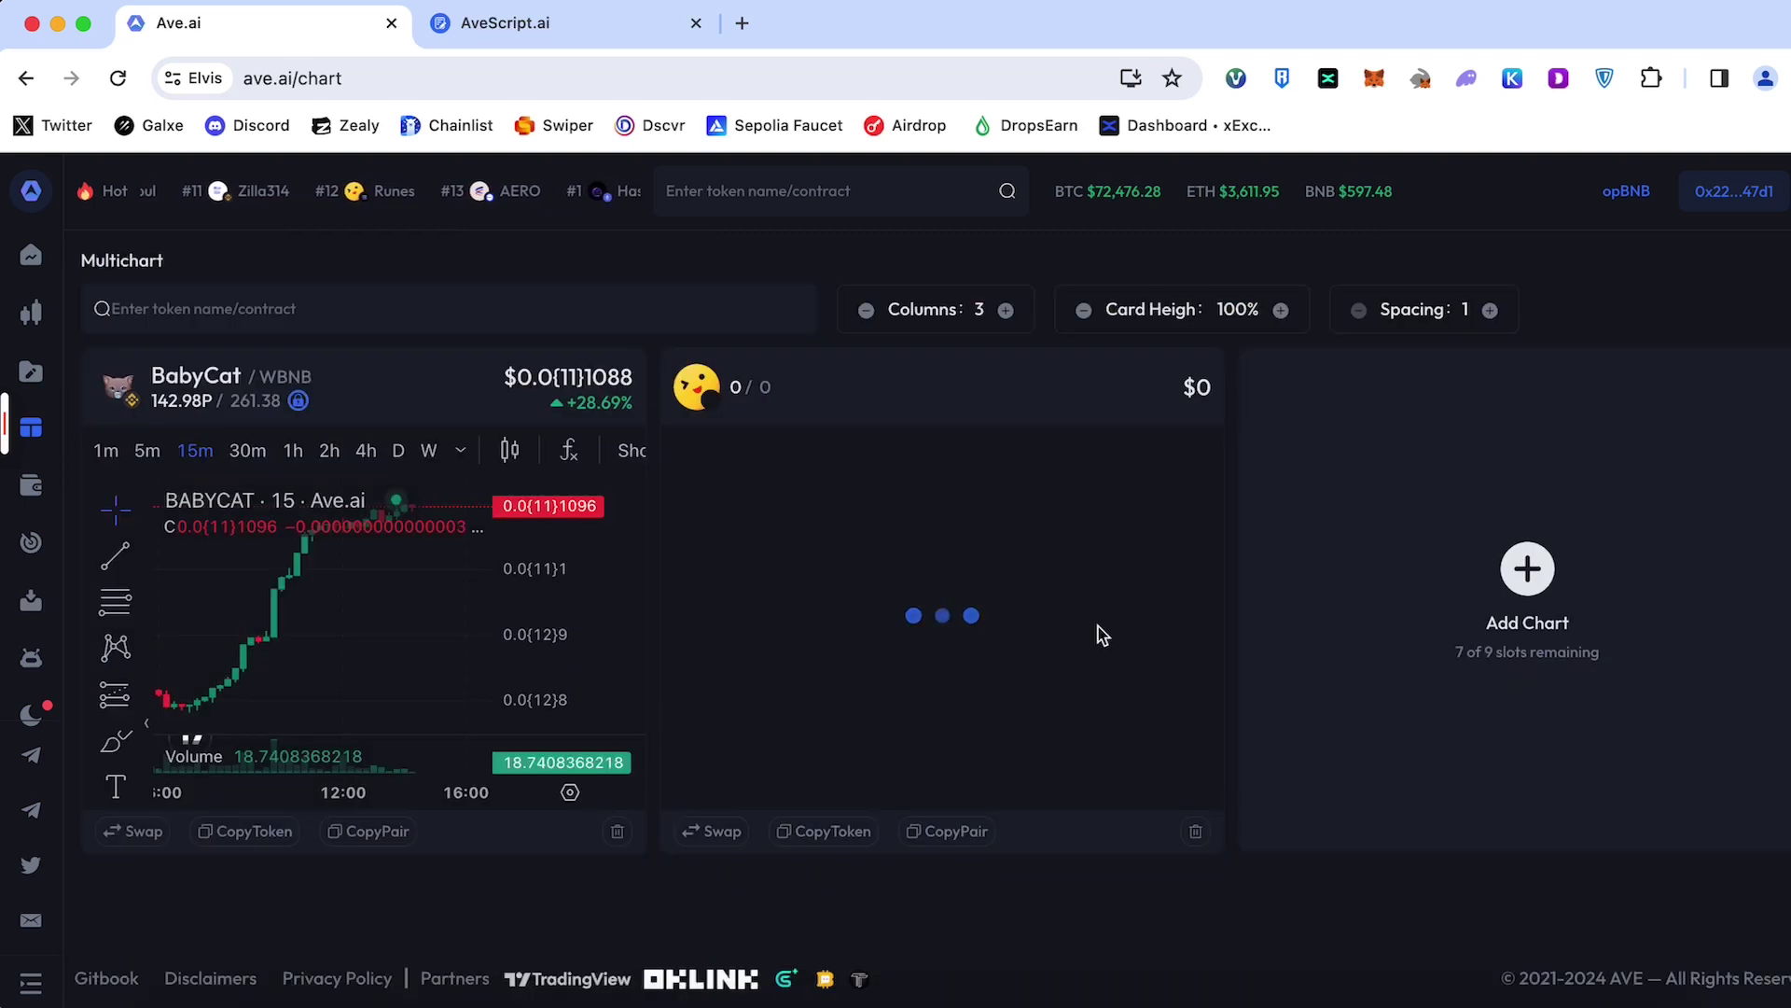
left_click(1526, 568)
left_click(1091, 781)
scroll(1325, 588, "down", 2)
scroll(1005, 451, "up", 2)
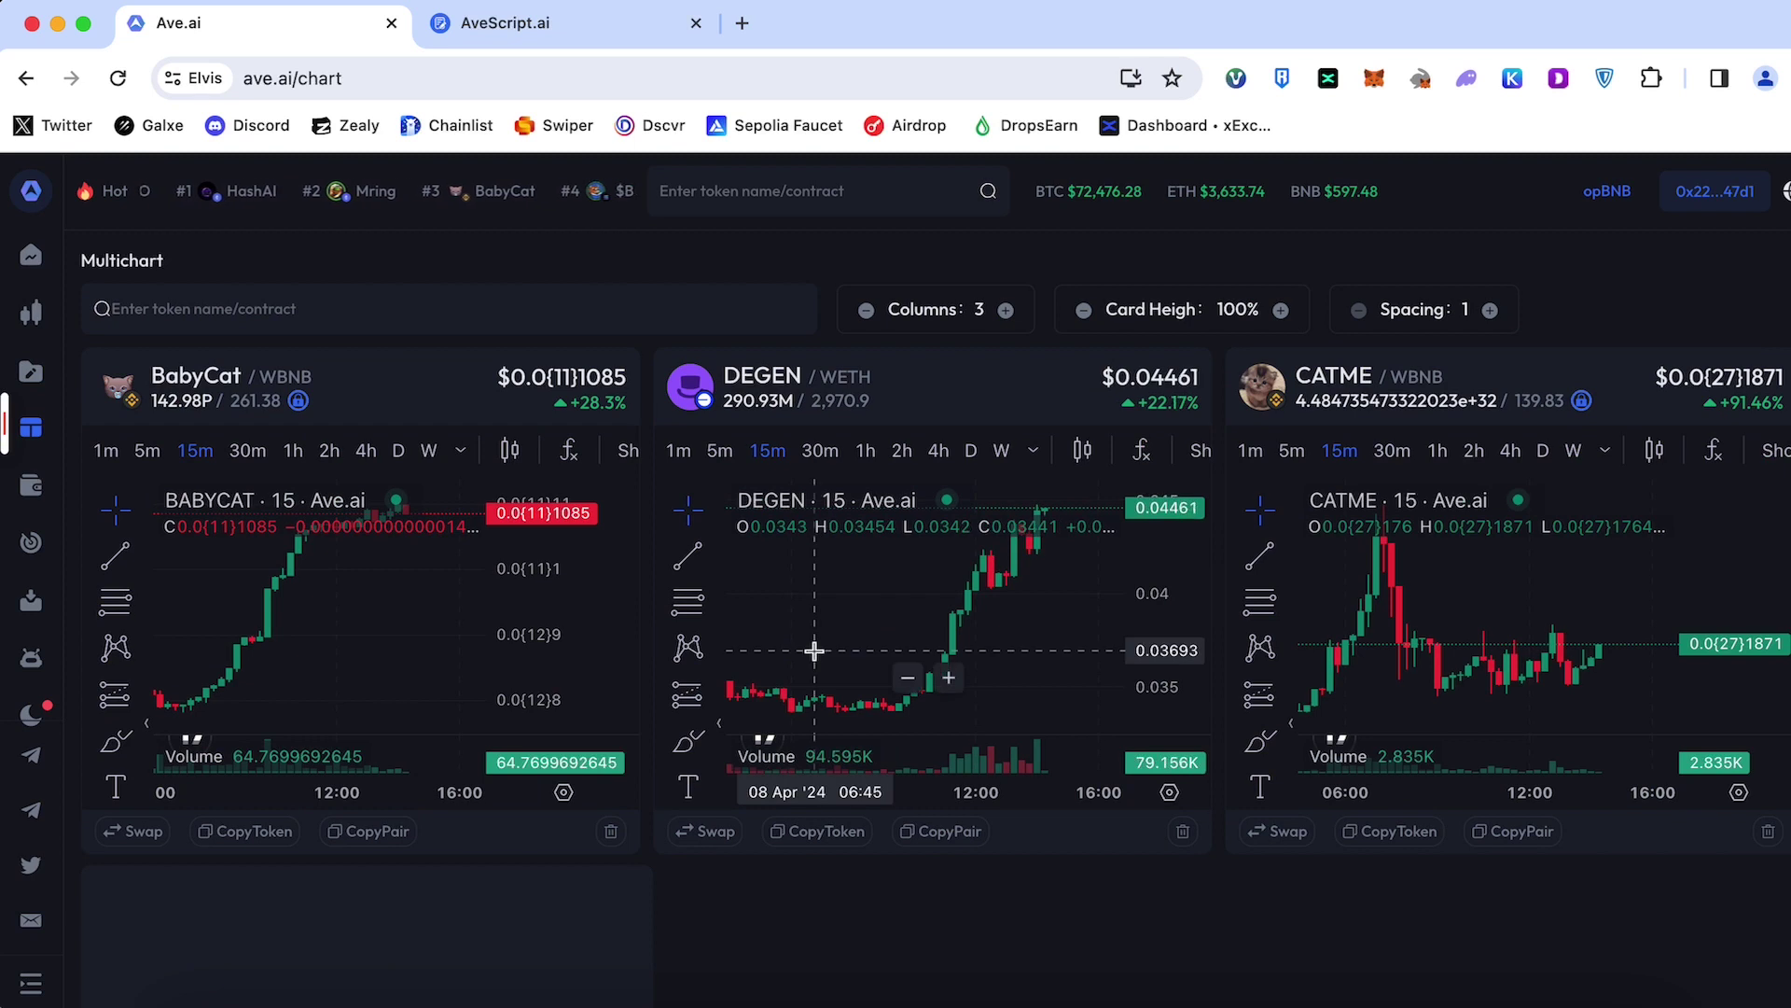
- Zoom the browser out two steps and open the wallet's Assets page
key("super+minus")
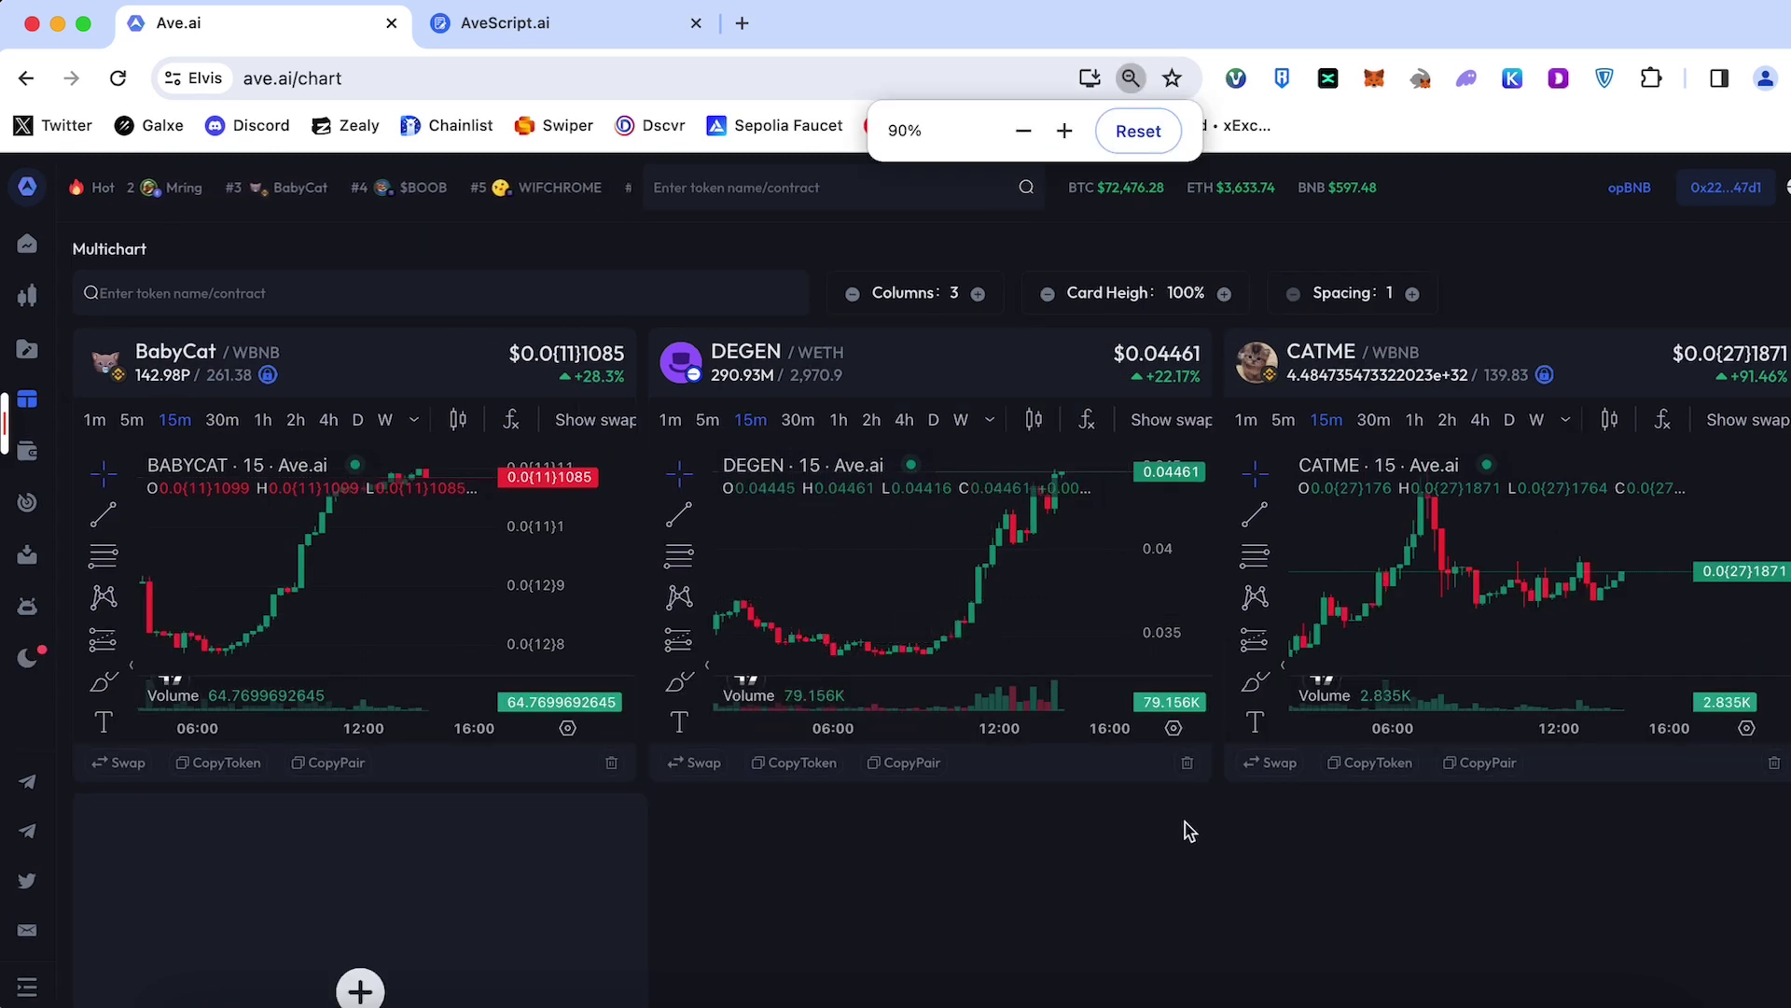
key("super+minus")
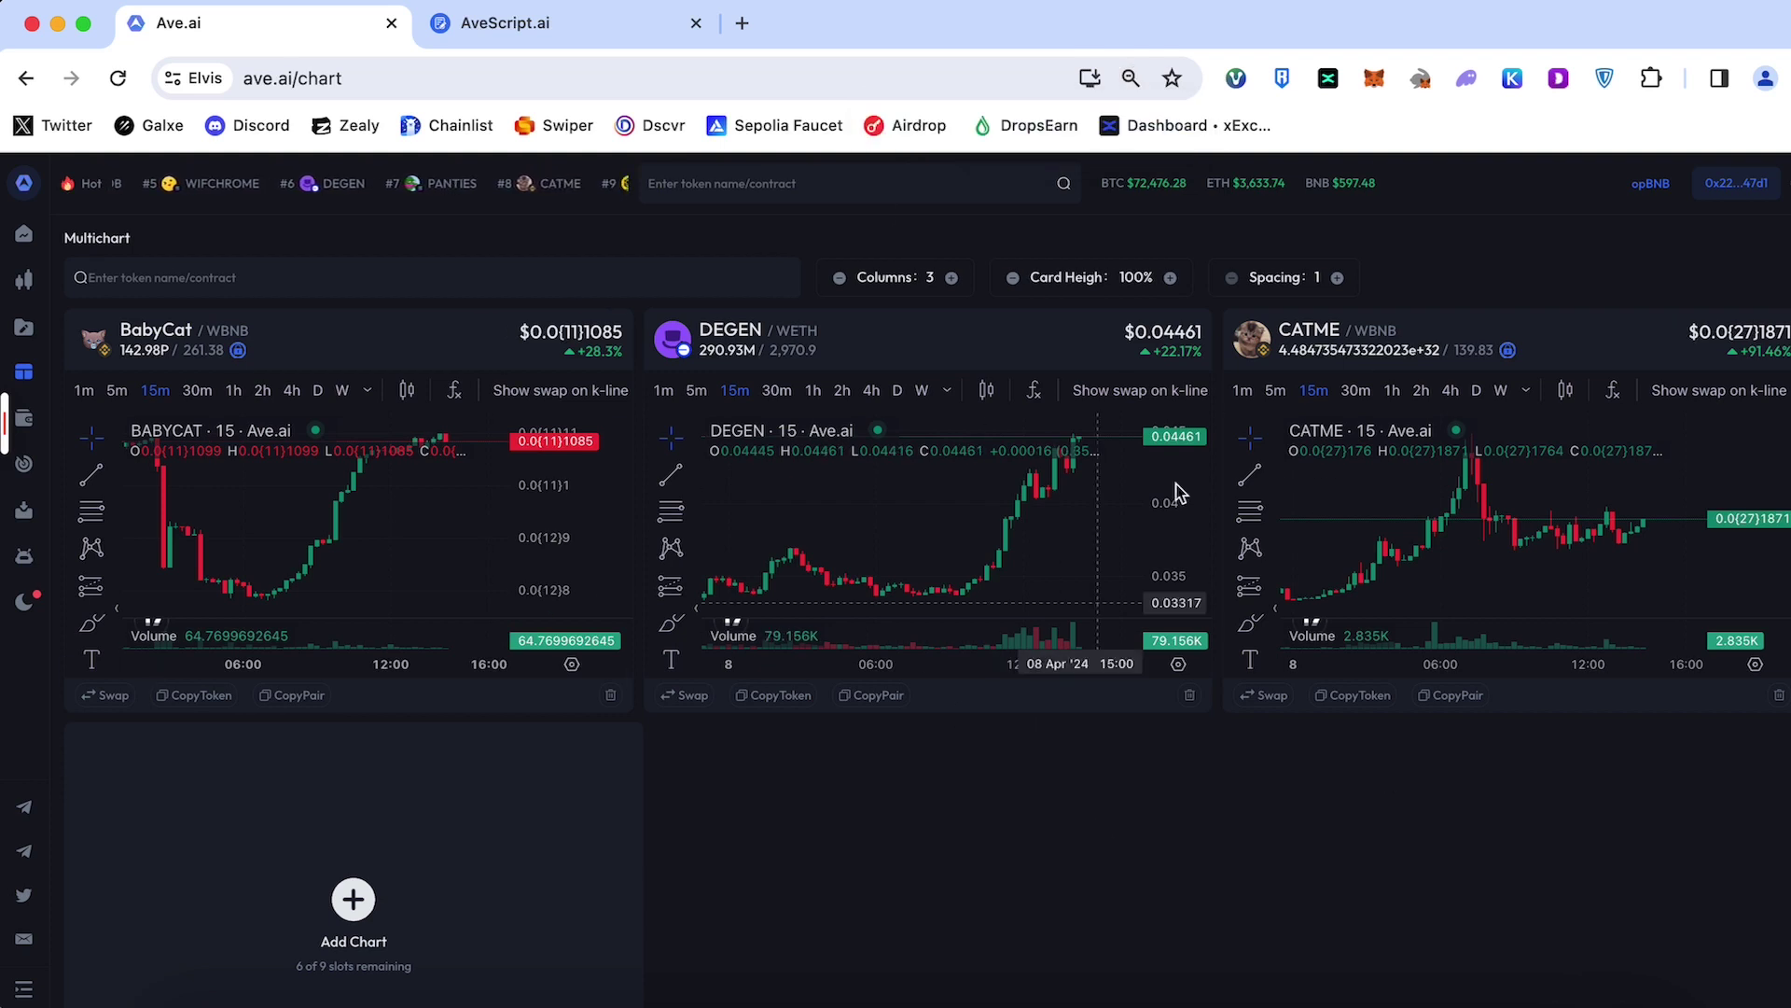
scroll(987, 784, "down", 3)
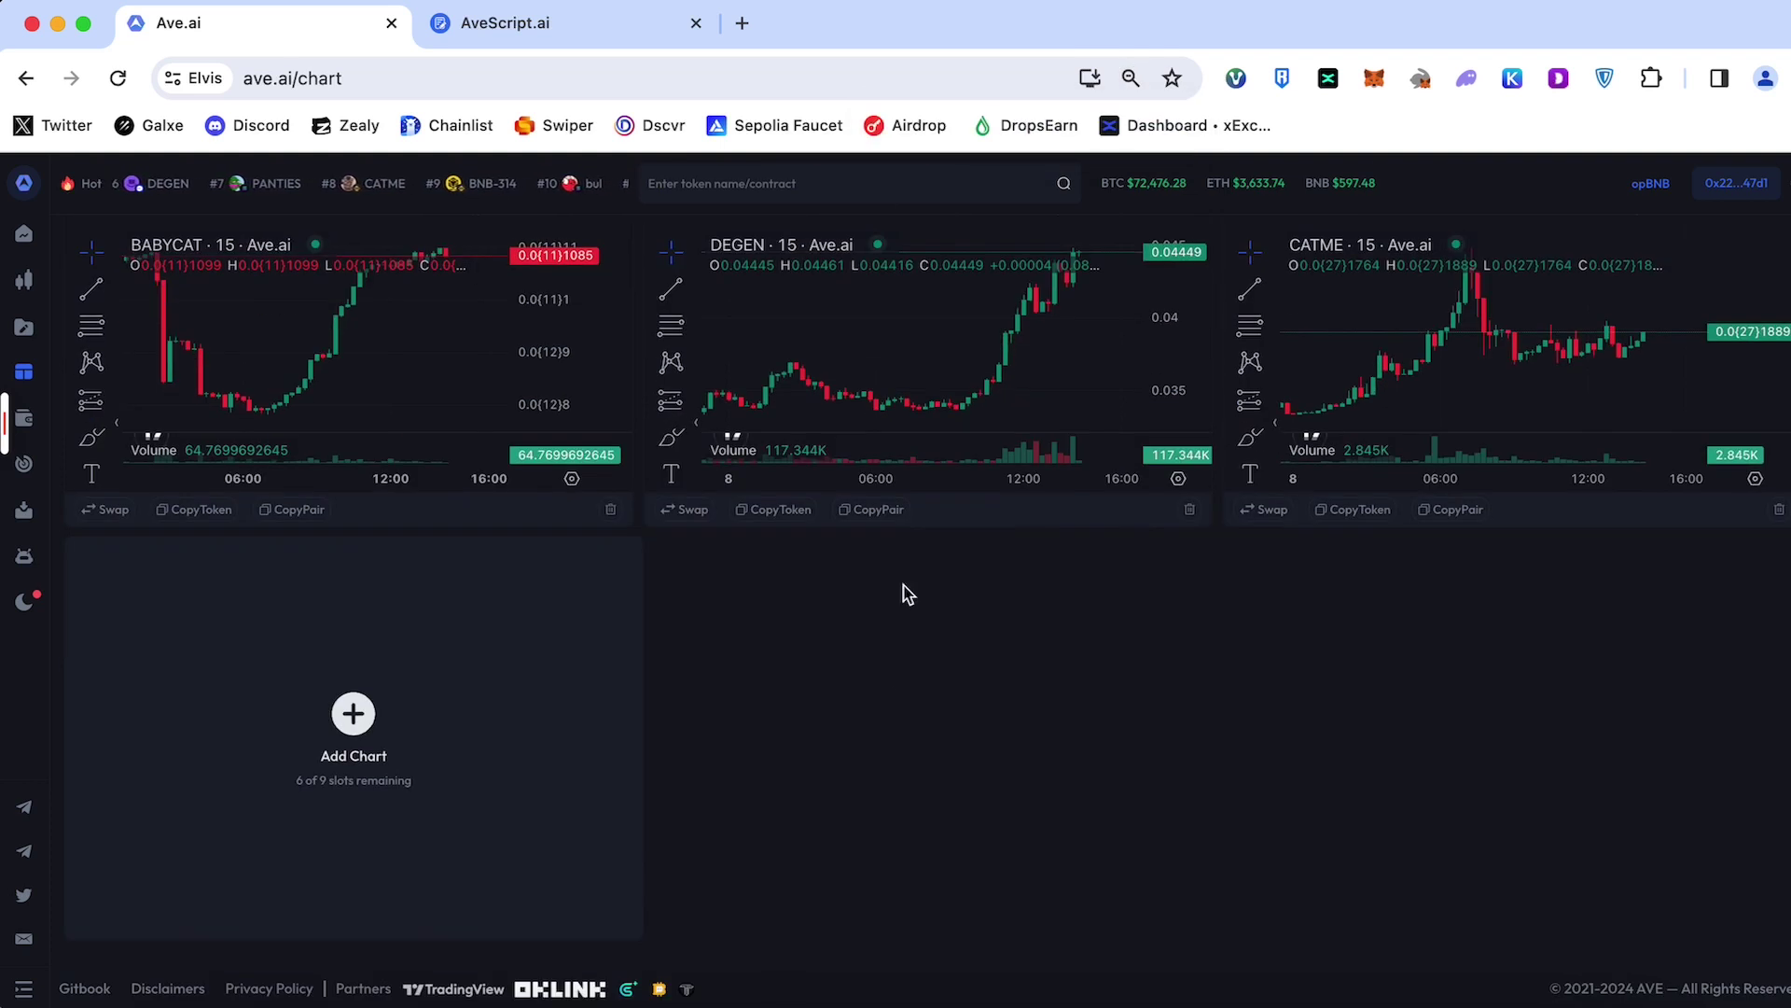
scroll(899, 592, "up", 3)
left_click(25, 419)
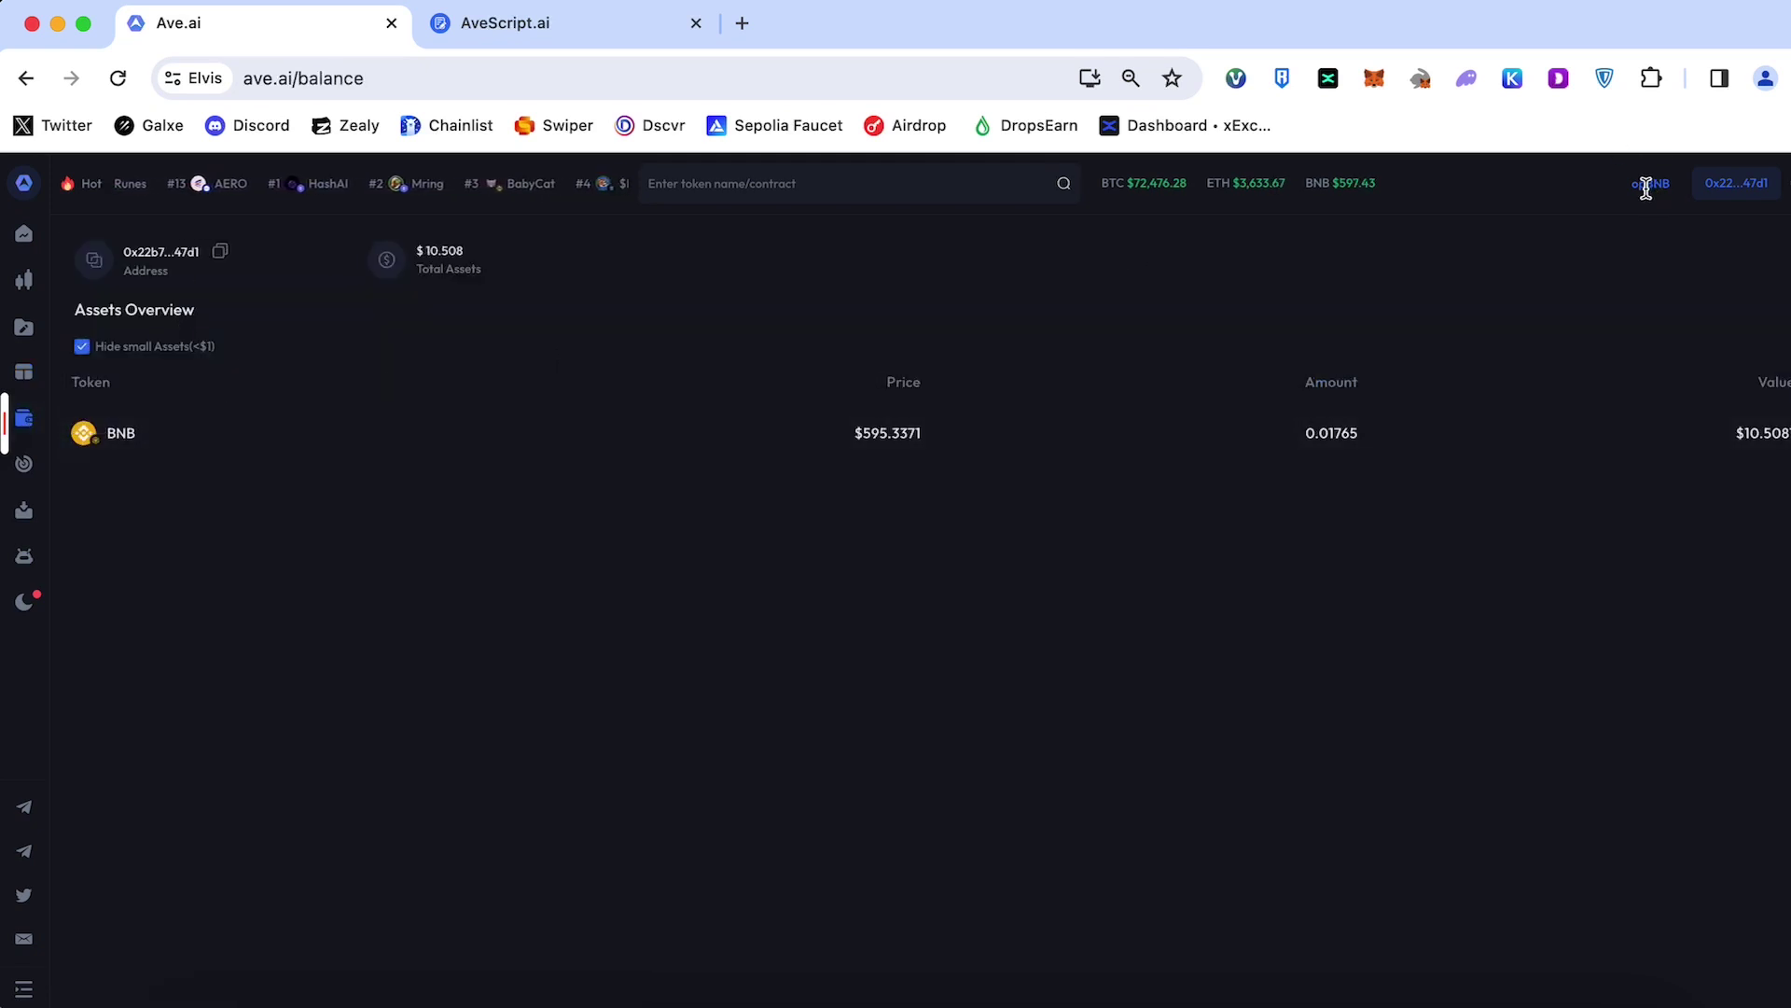
- Browse the iOS and macOS client downloads, then briefly visit the AveSniperBot Telegram page
left_click(23, 511)
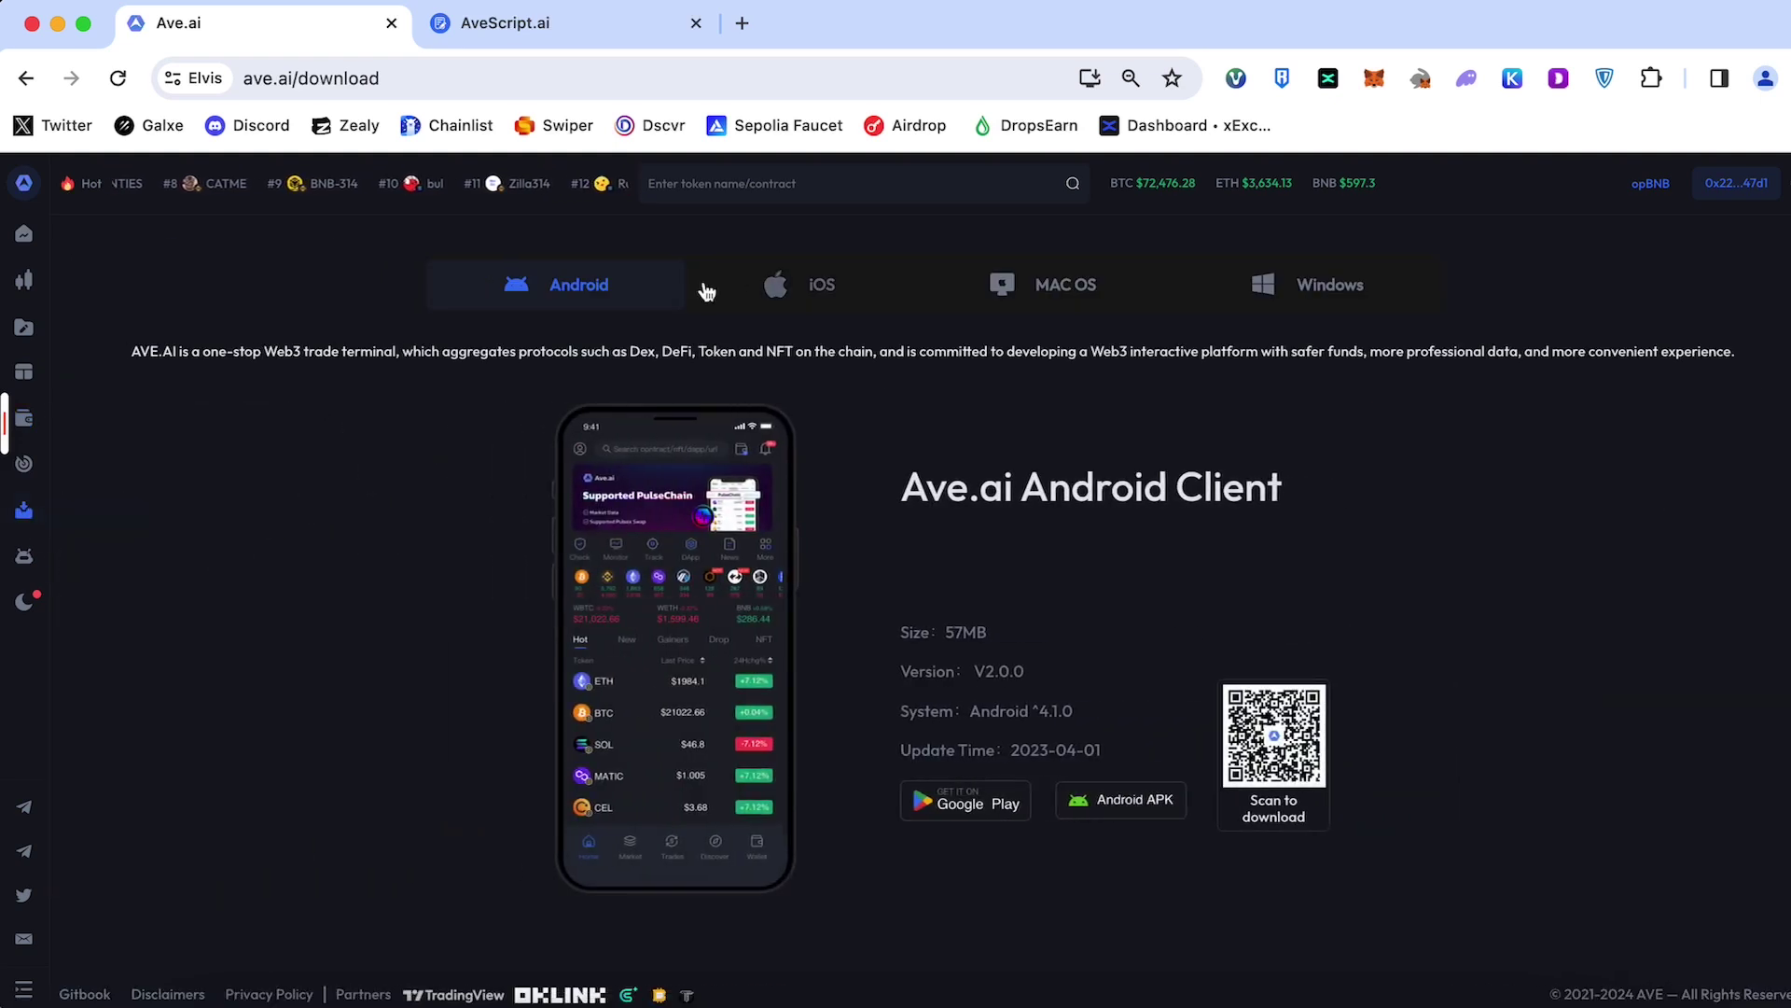
left_click(836, 285)
left_click(1065, 291)
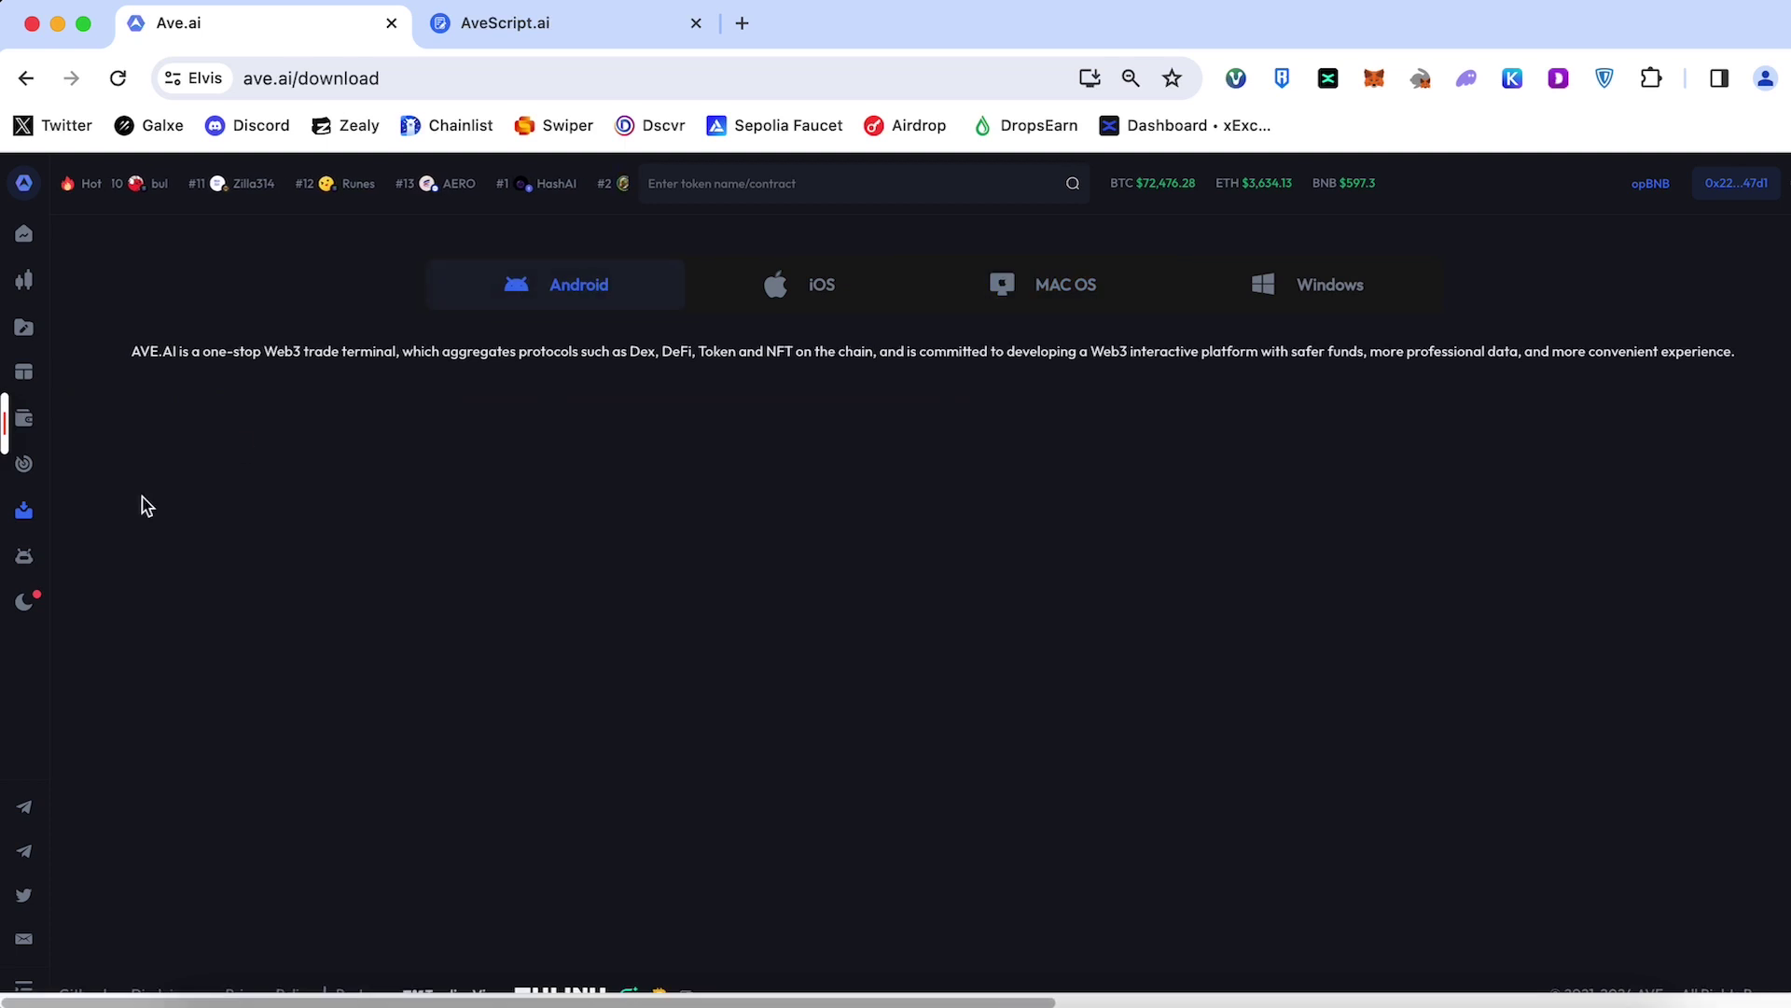
left_click(25, 558)
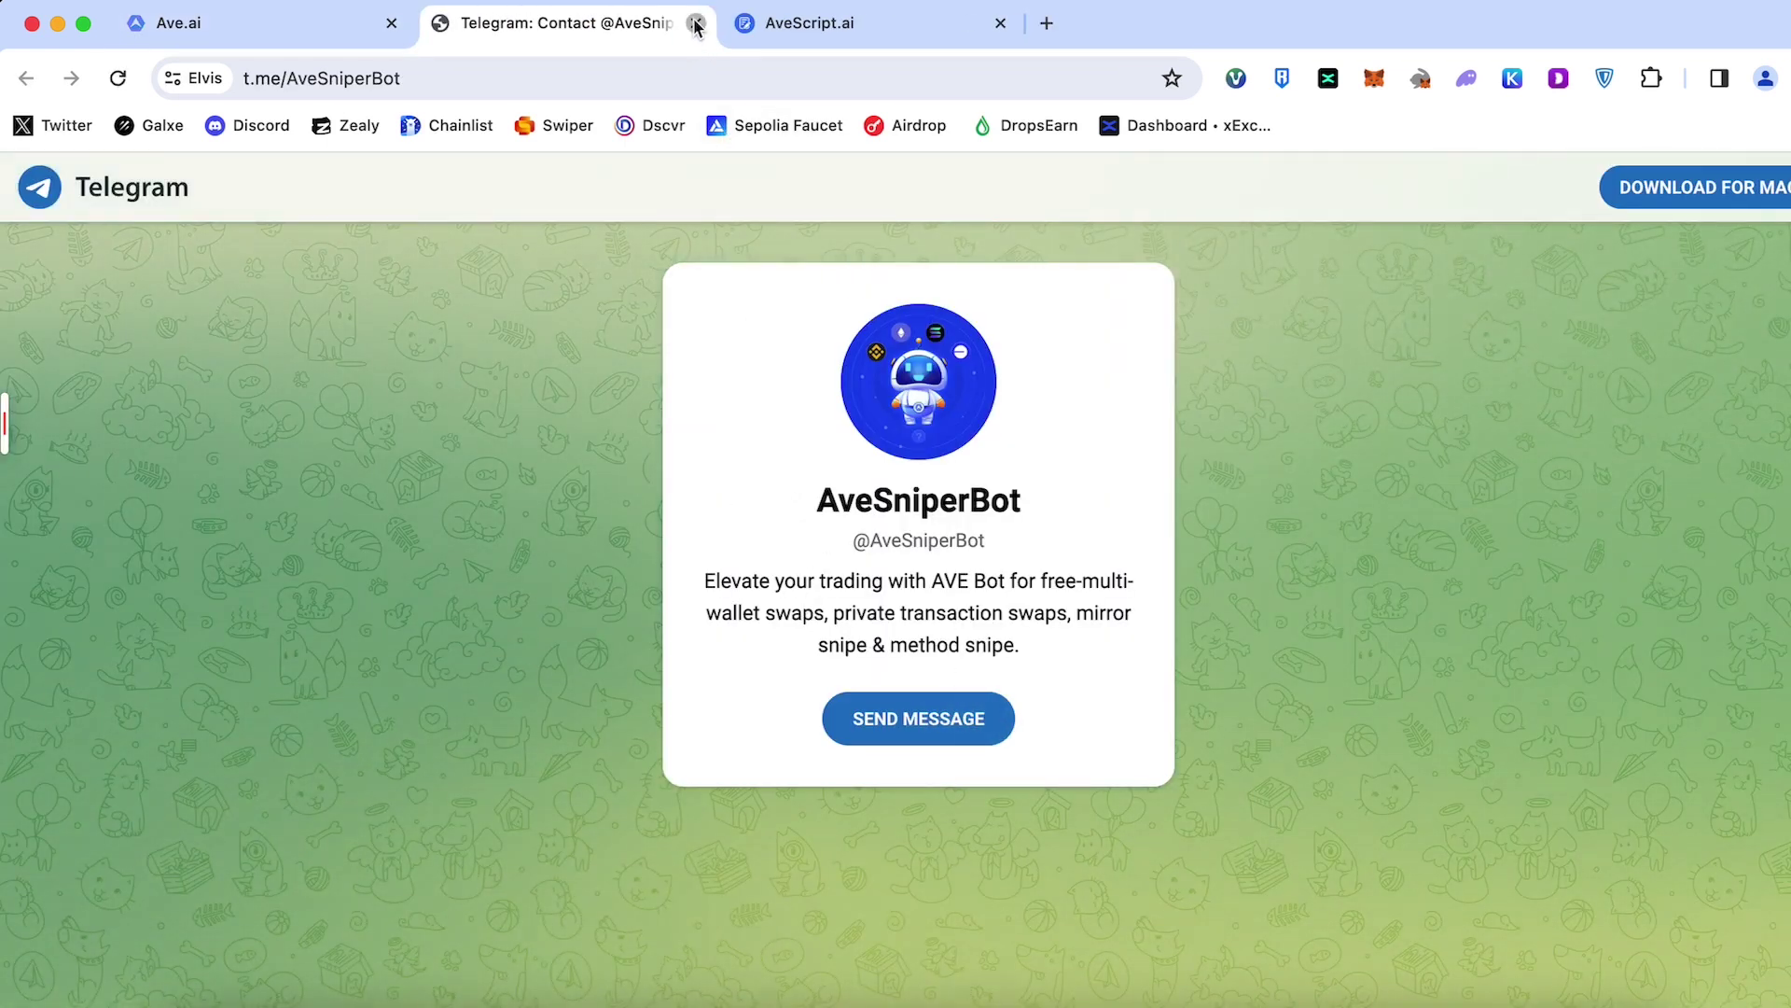
left_click(696, 23)
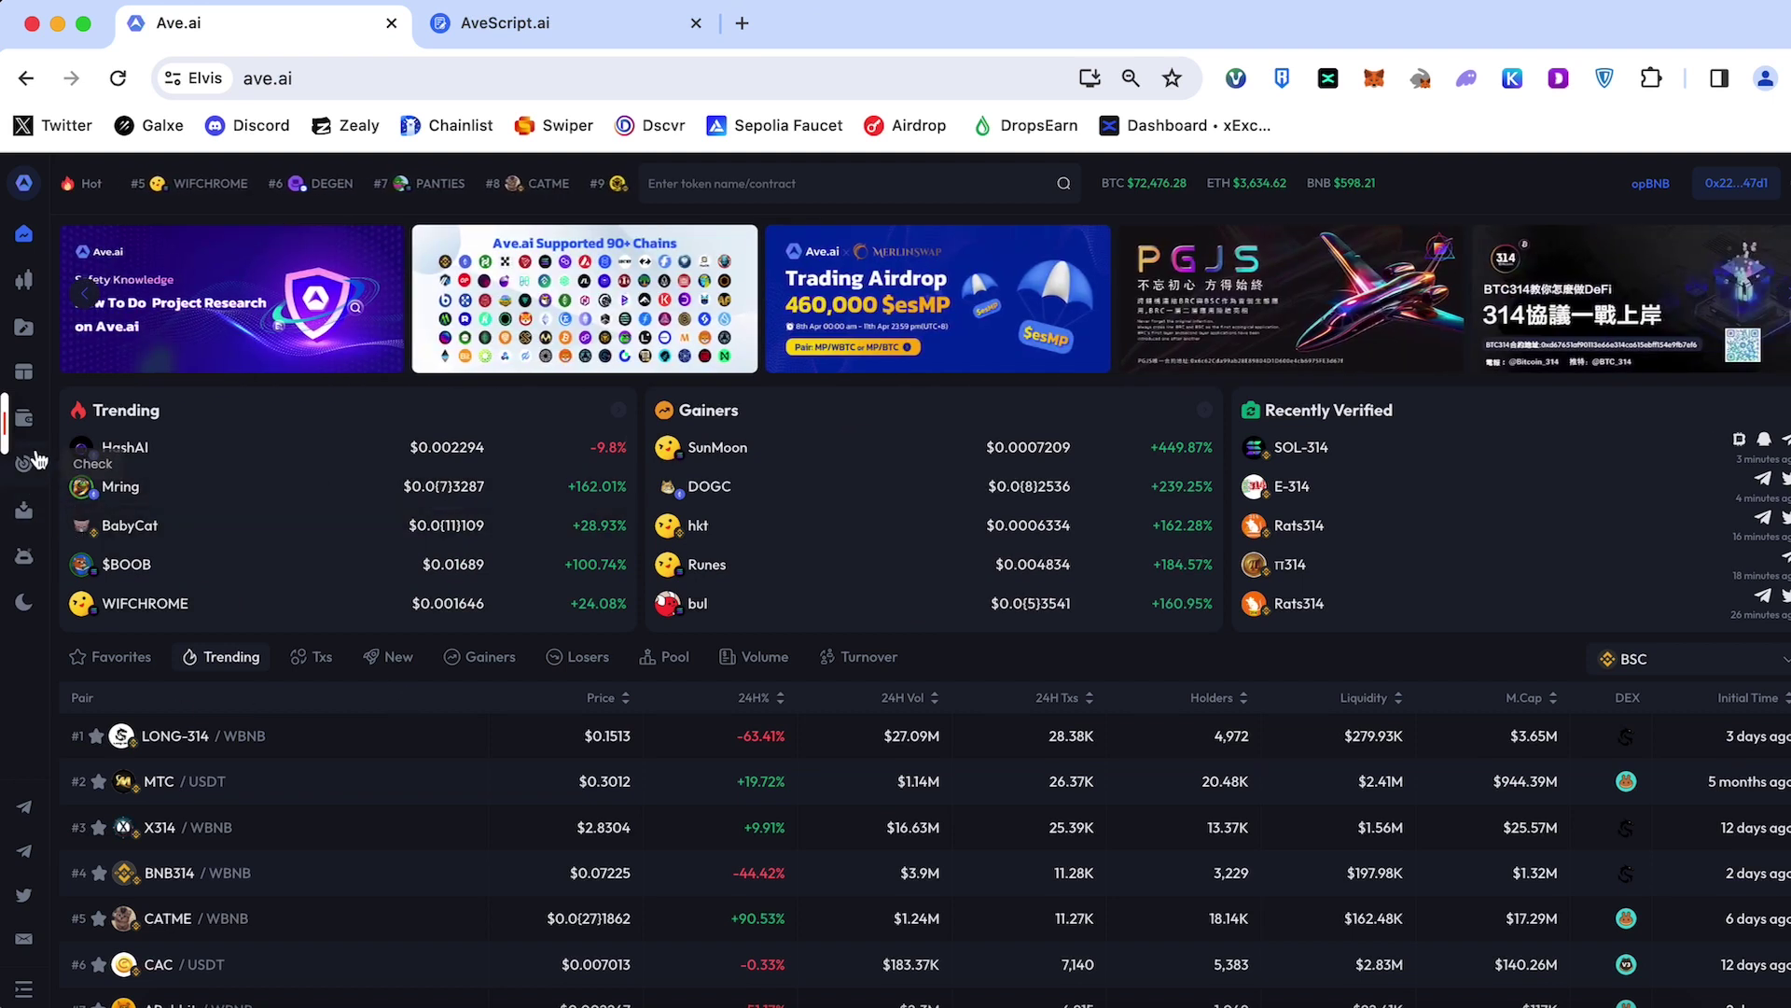
- Open the Check tool and copy the PANTIES contract address from its token page
left_click(26, 467)
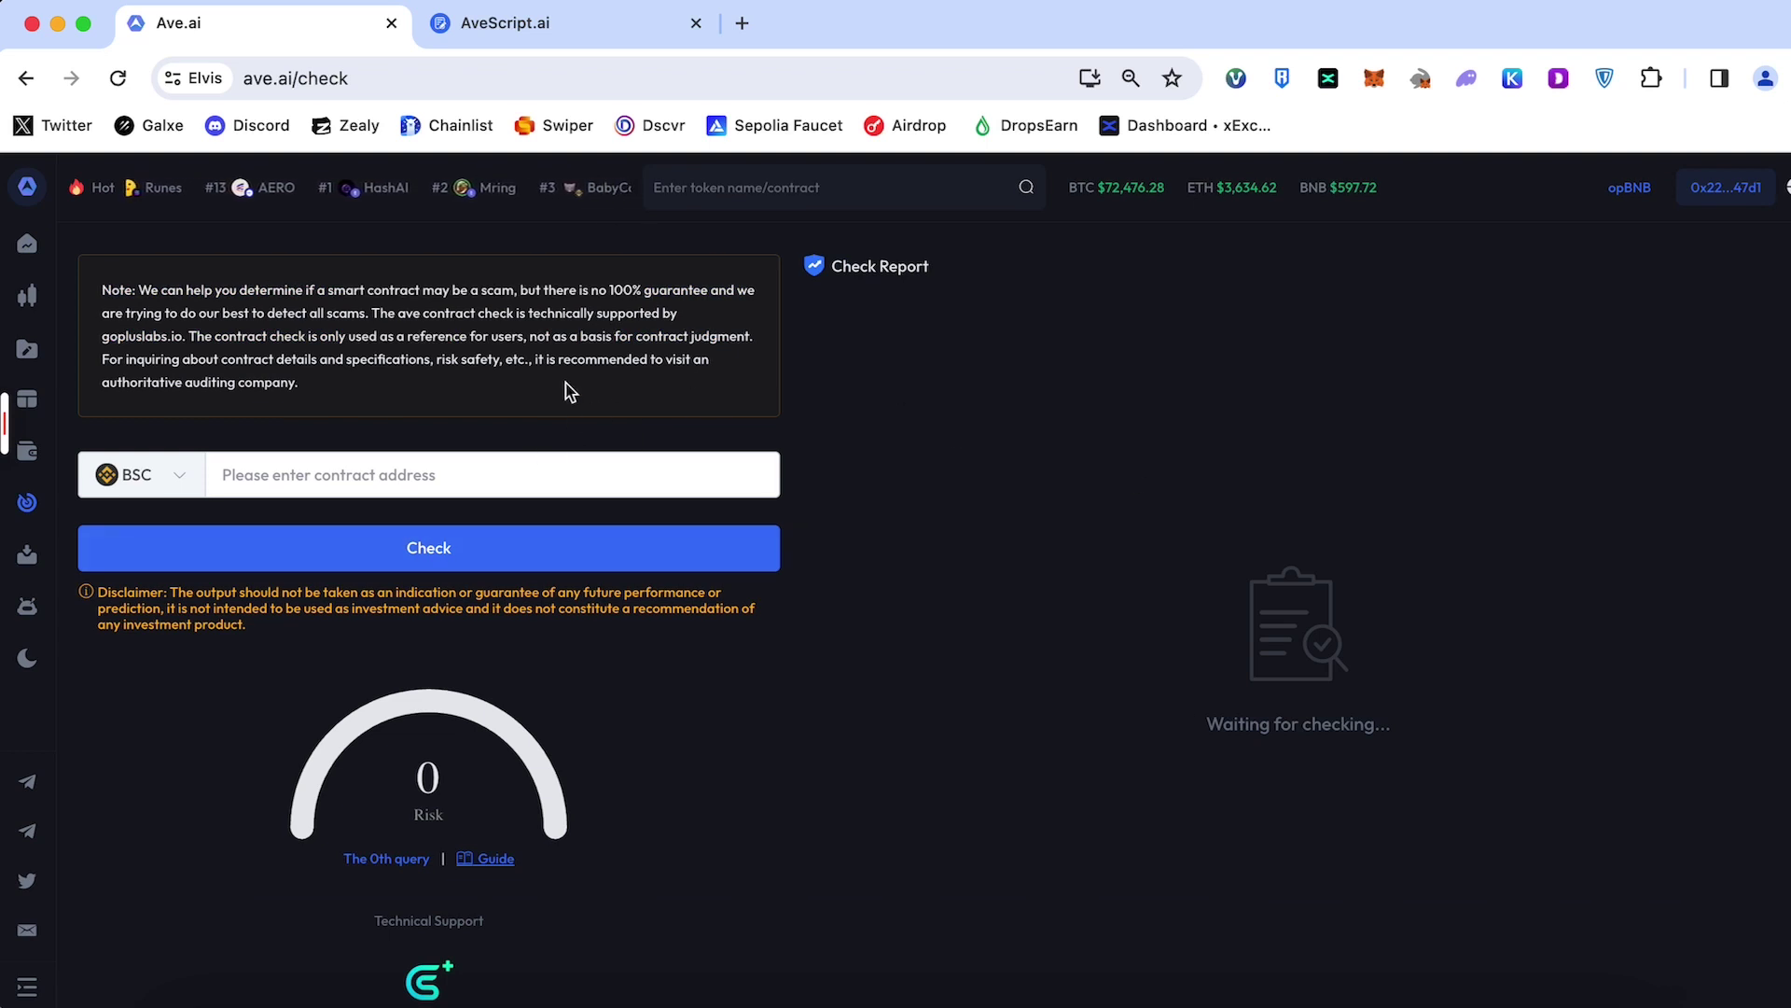
left_click_drag(562, 290, 716, 291)
double_click(745, 290)
left_click(702, 293)
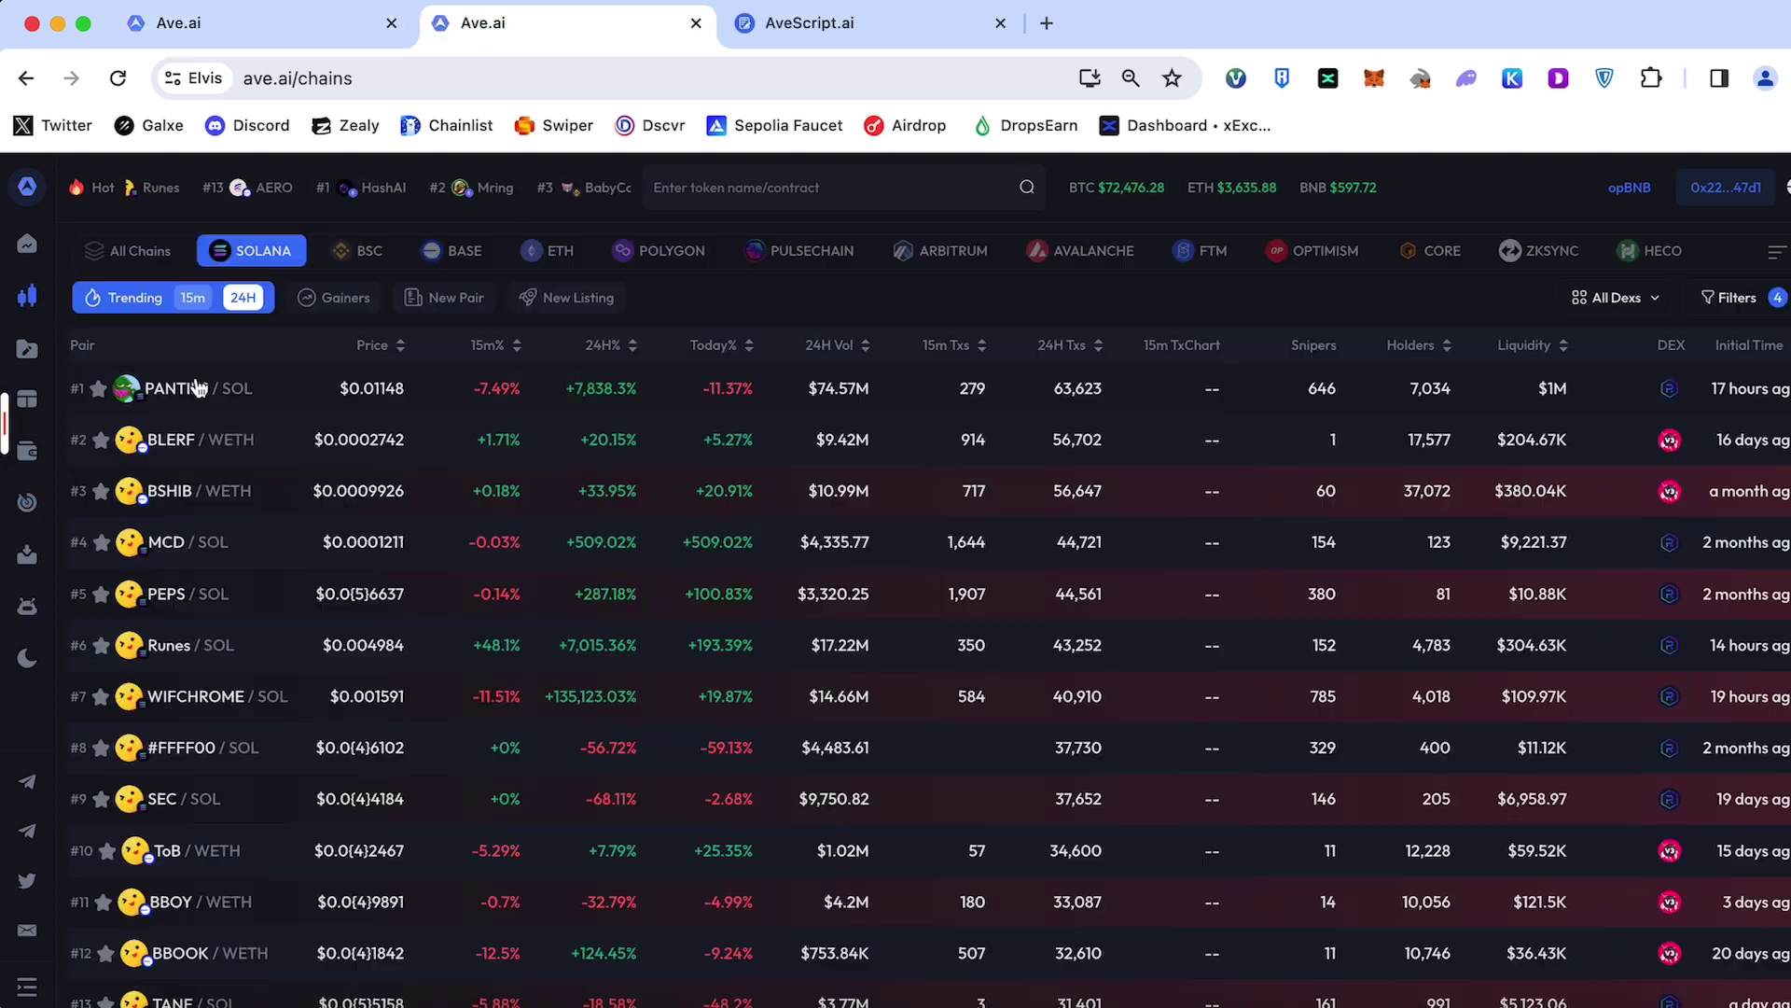
left_click(220, 448)
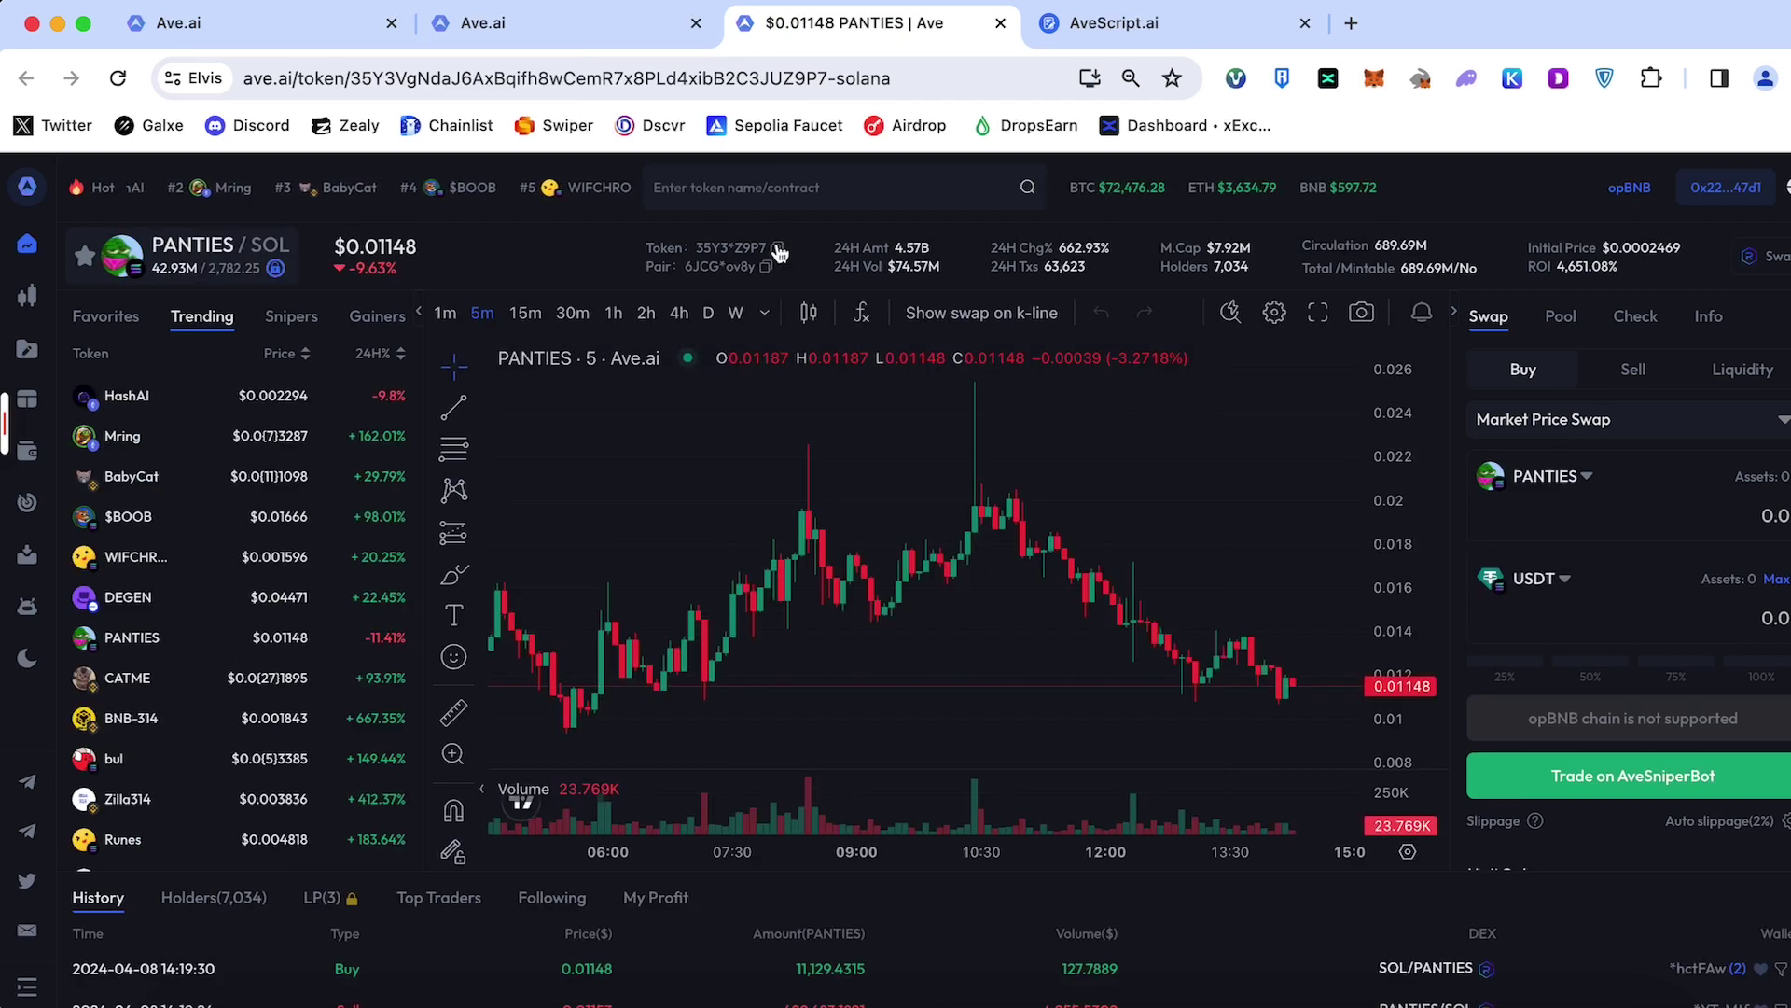
left_click(779, 252)
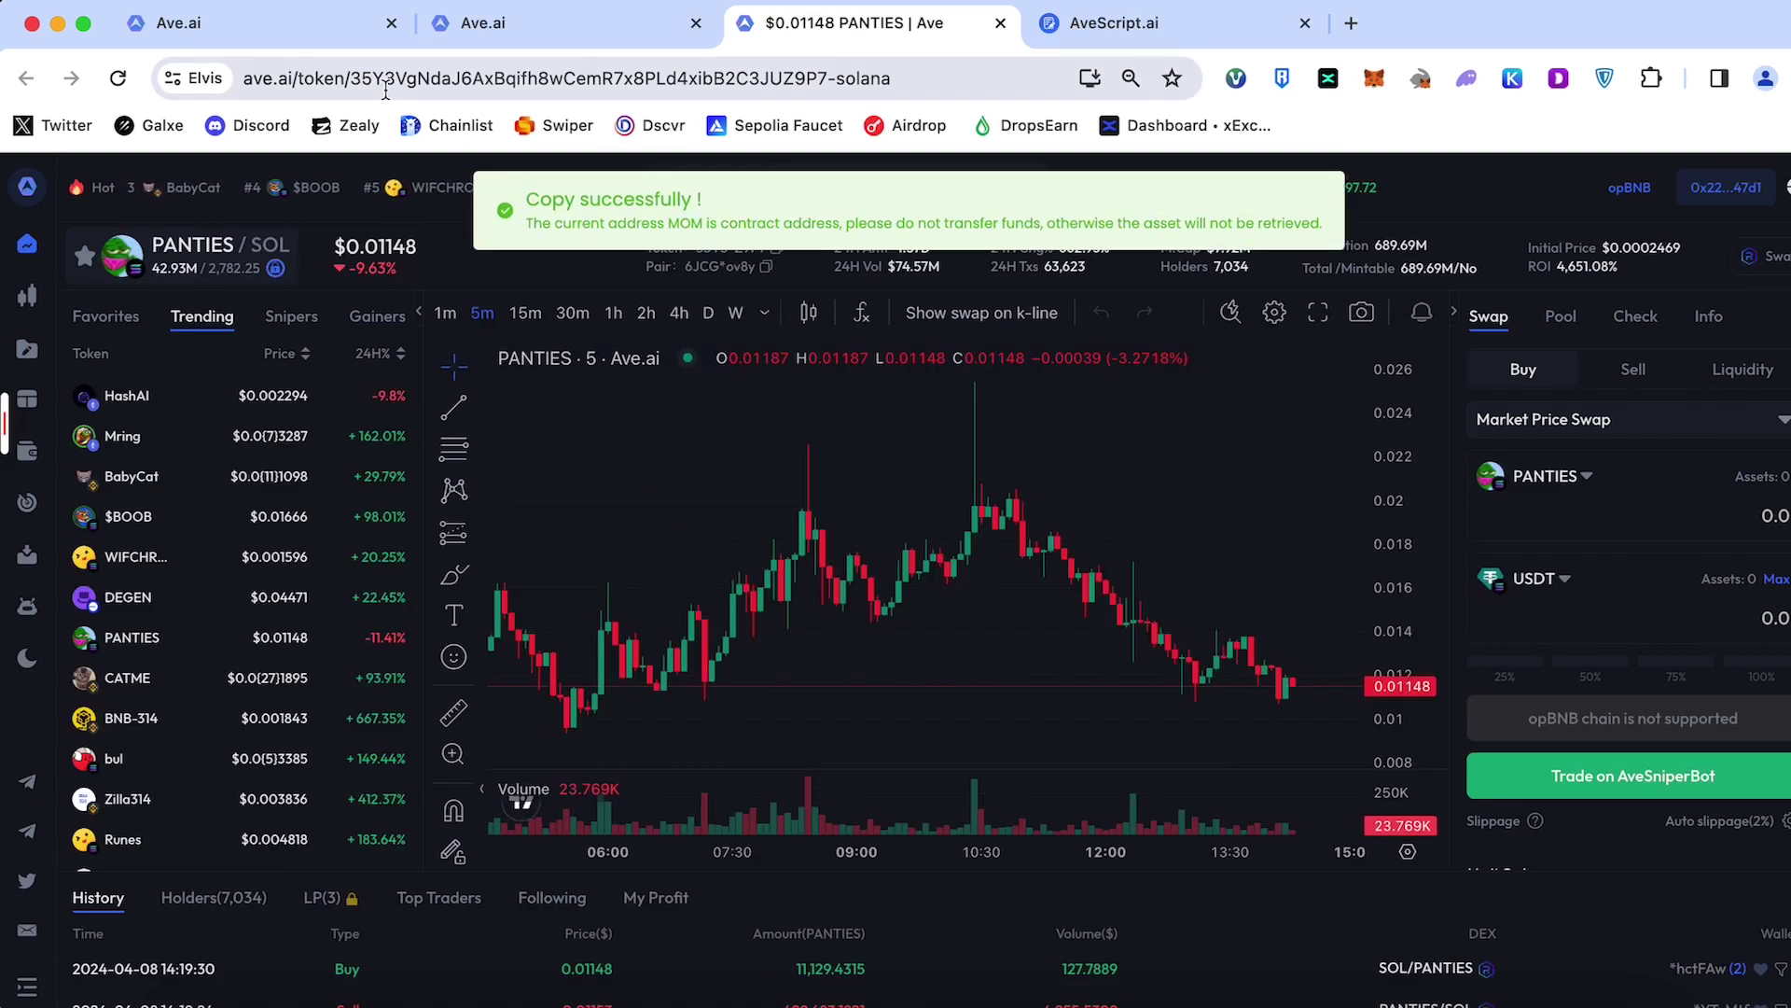
left_click(252, 23)
- Run a scam check on the pasted PANTIES address with Solana as the chain
left_click(151, 474)
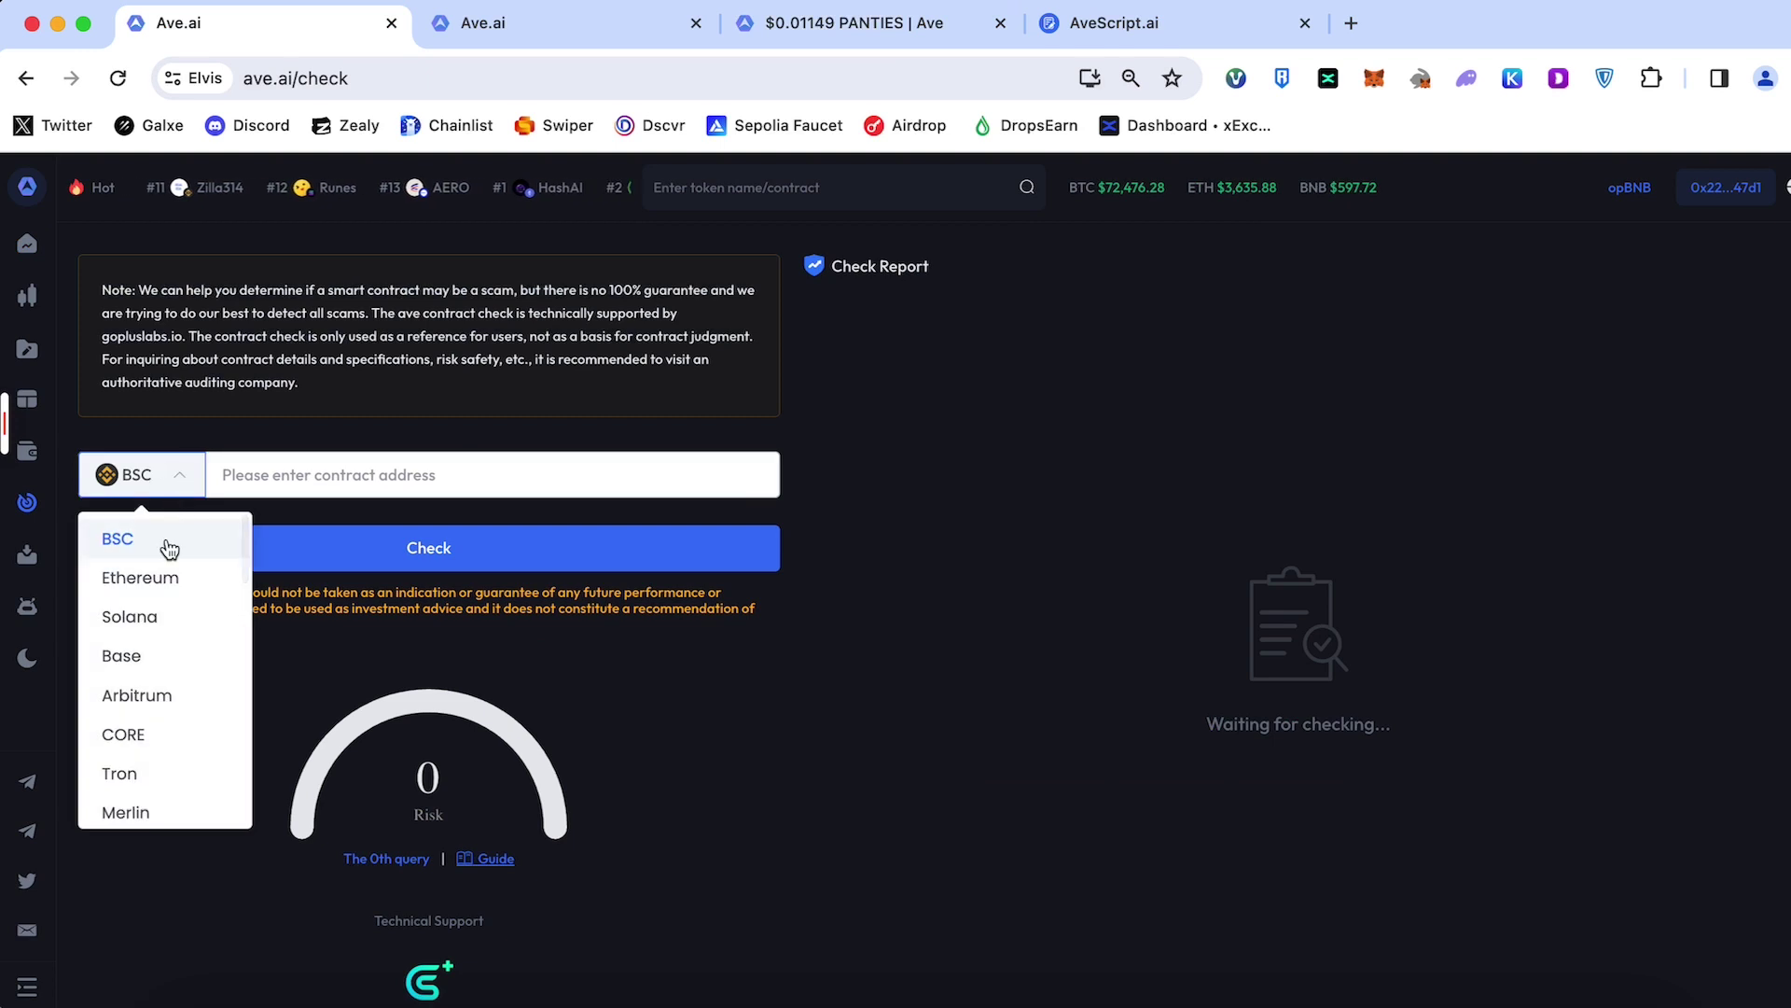
left_click(139, 611)
left_click(358, 473)
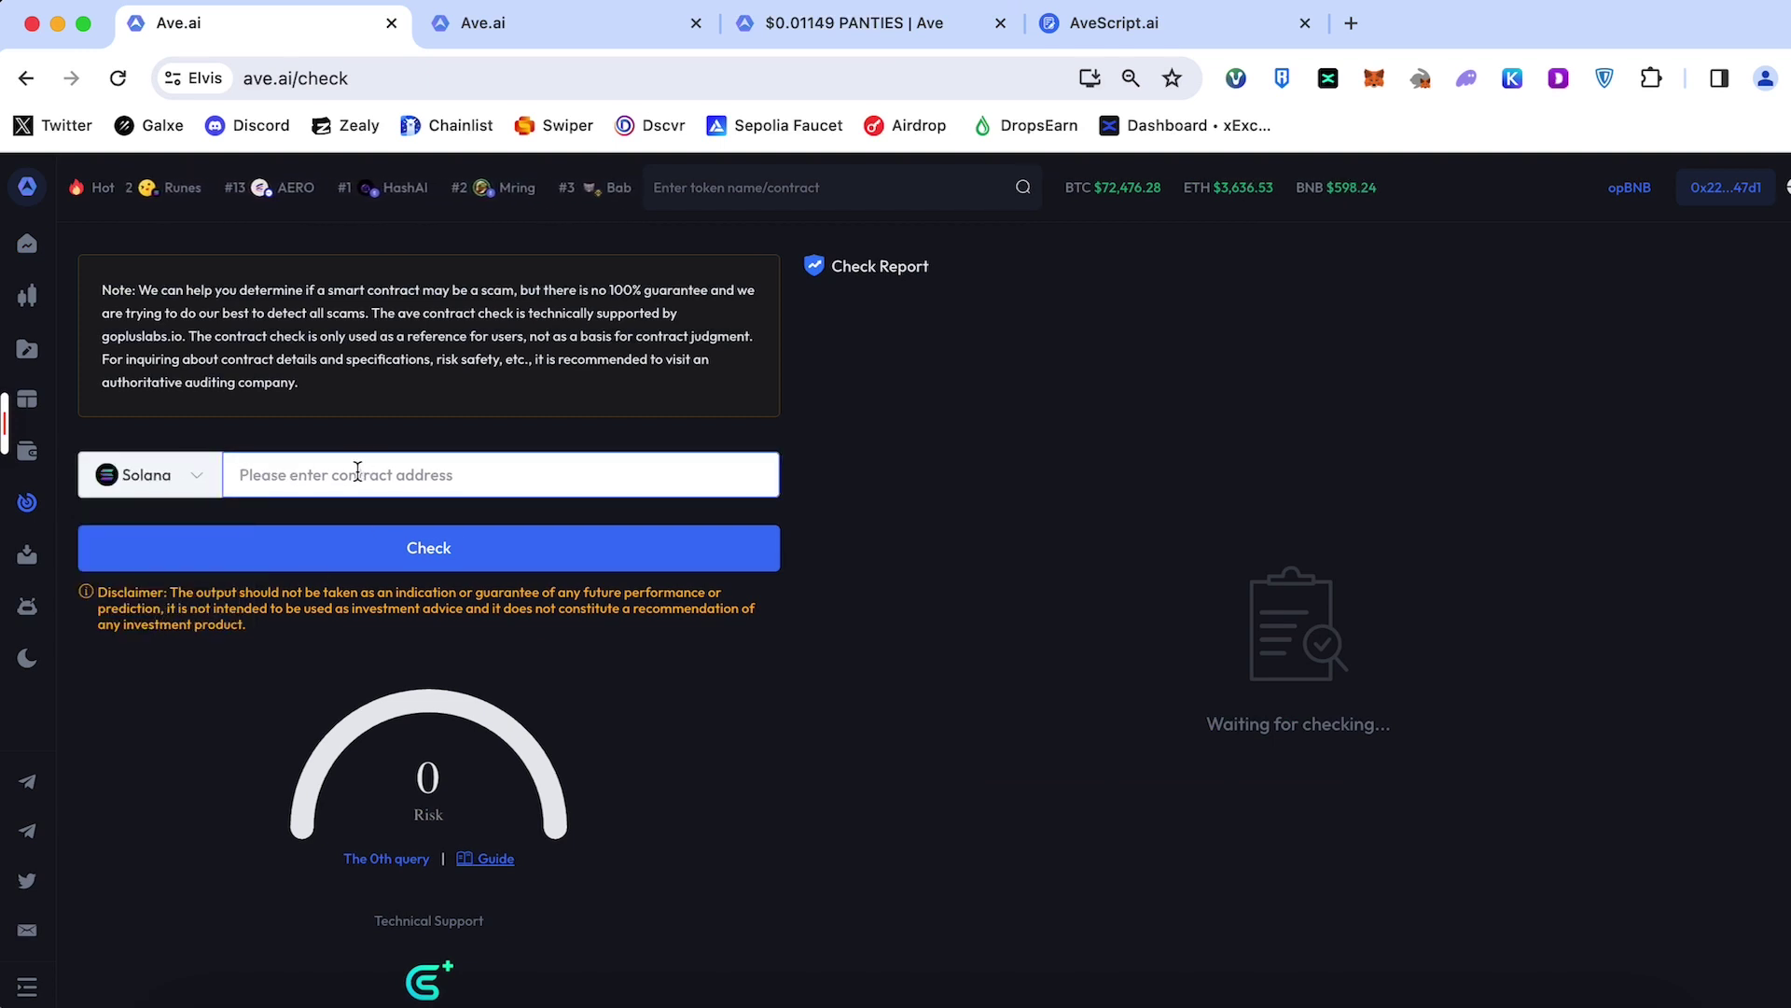
key("super+v")
left_click(427, 557)
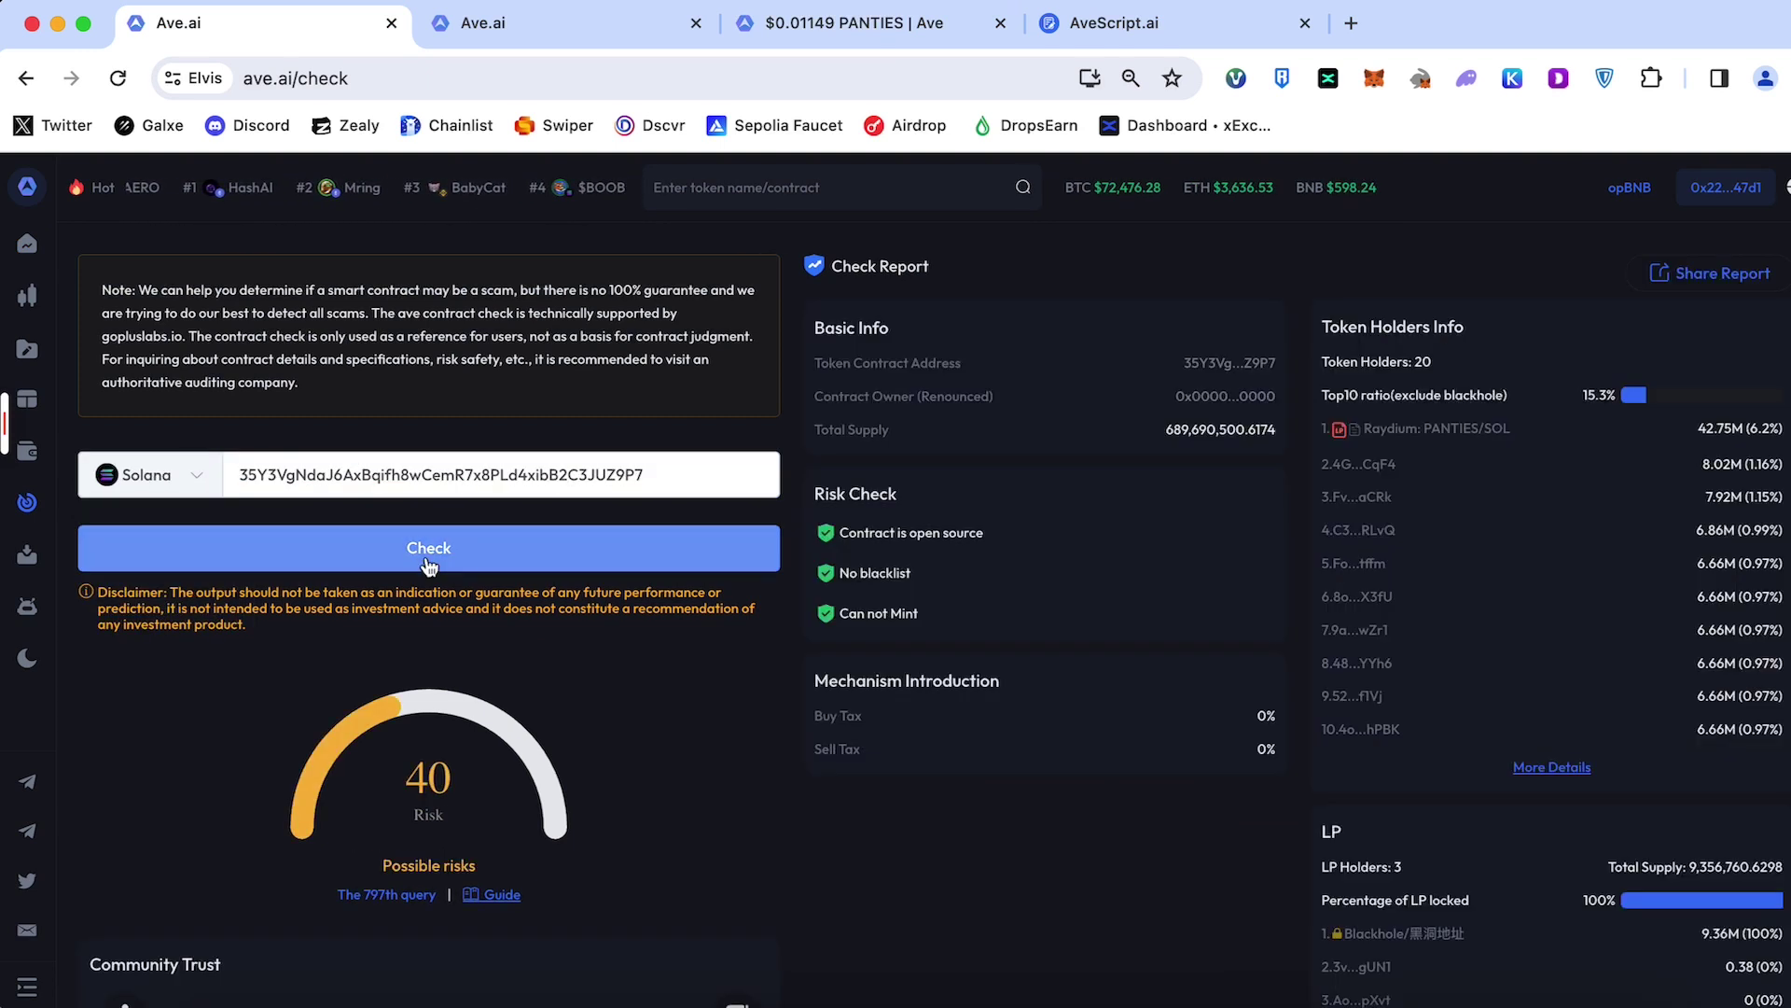
scroll(426, 564, "down", 1)
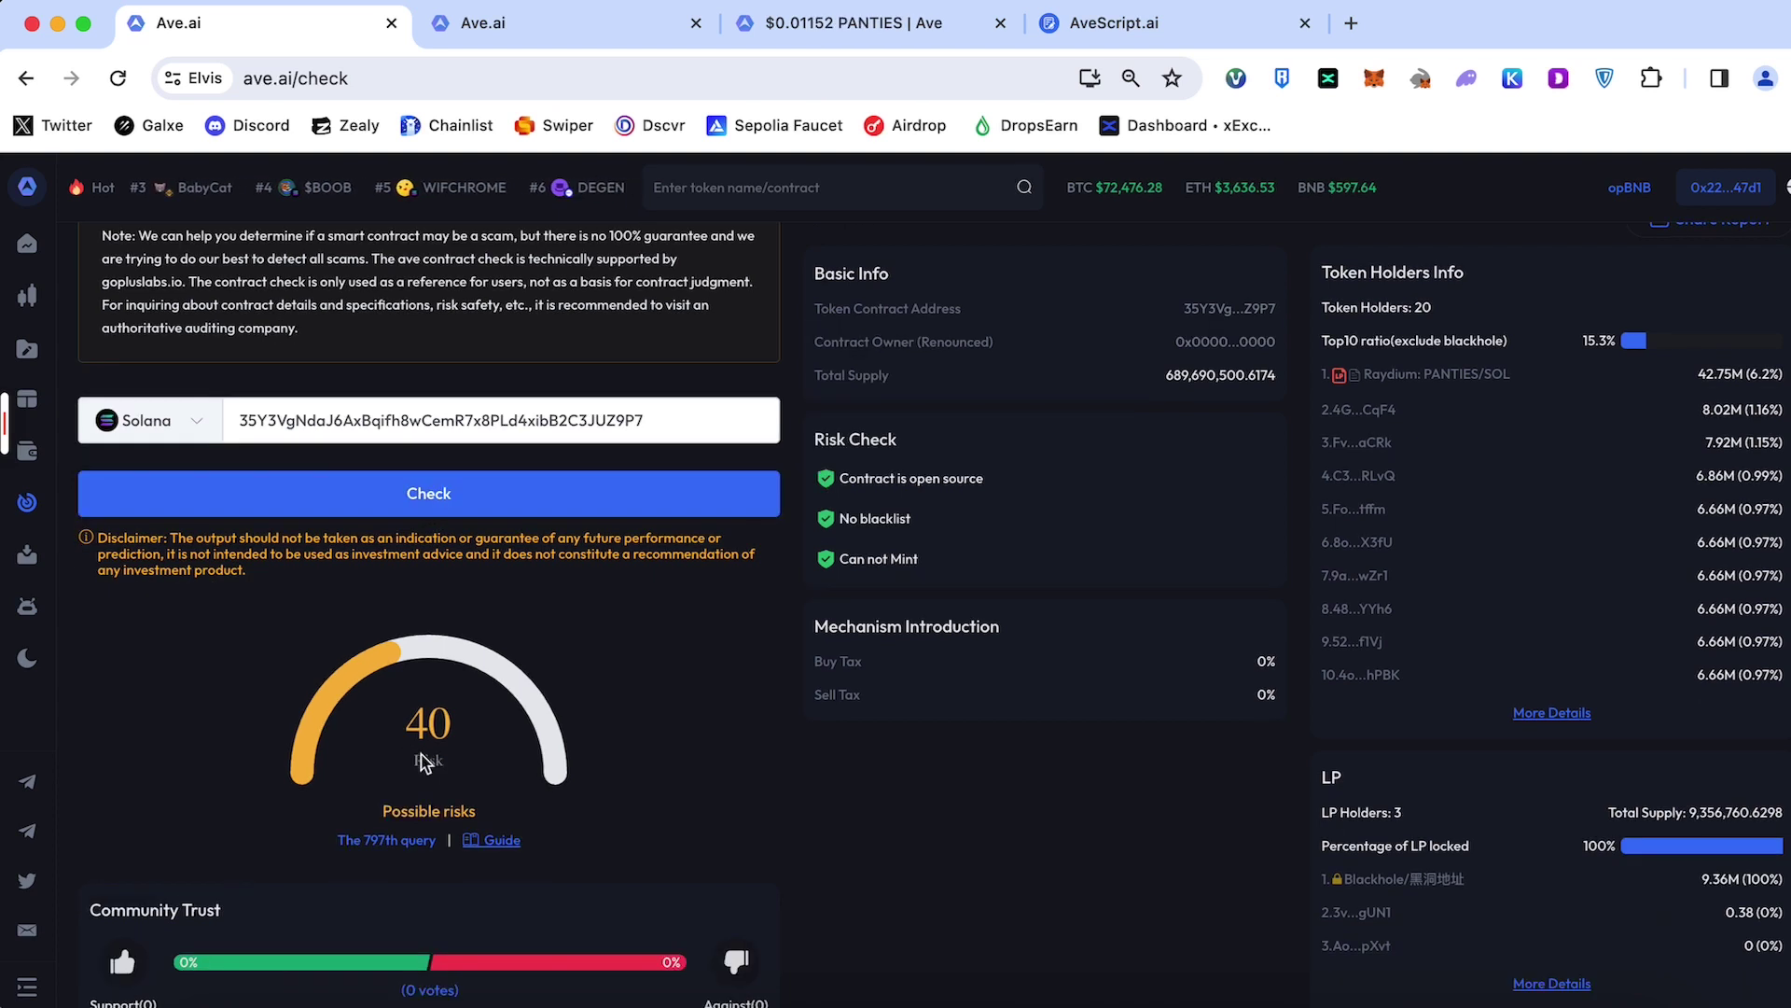
scroll(434, 589, "down", 3)
scroll(432, 424, "up", 4)
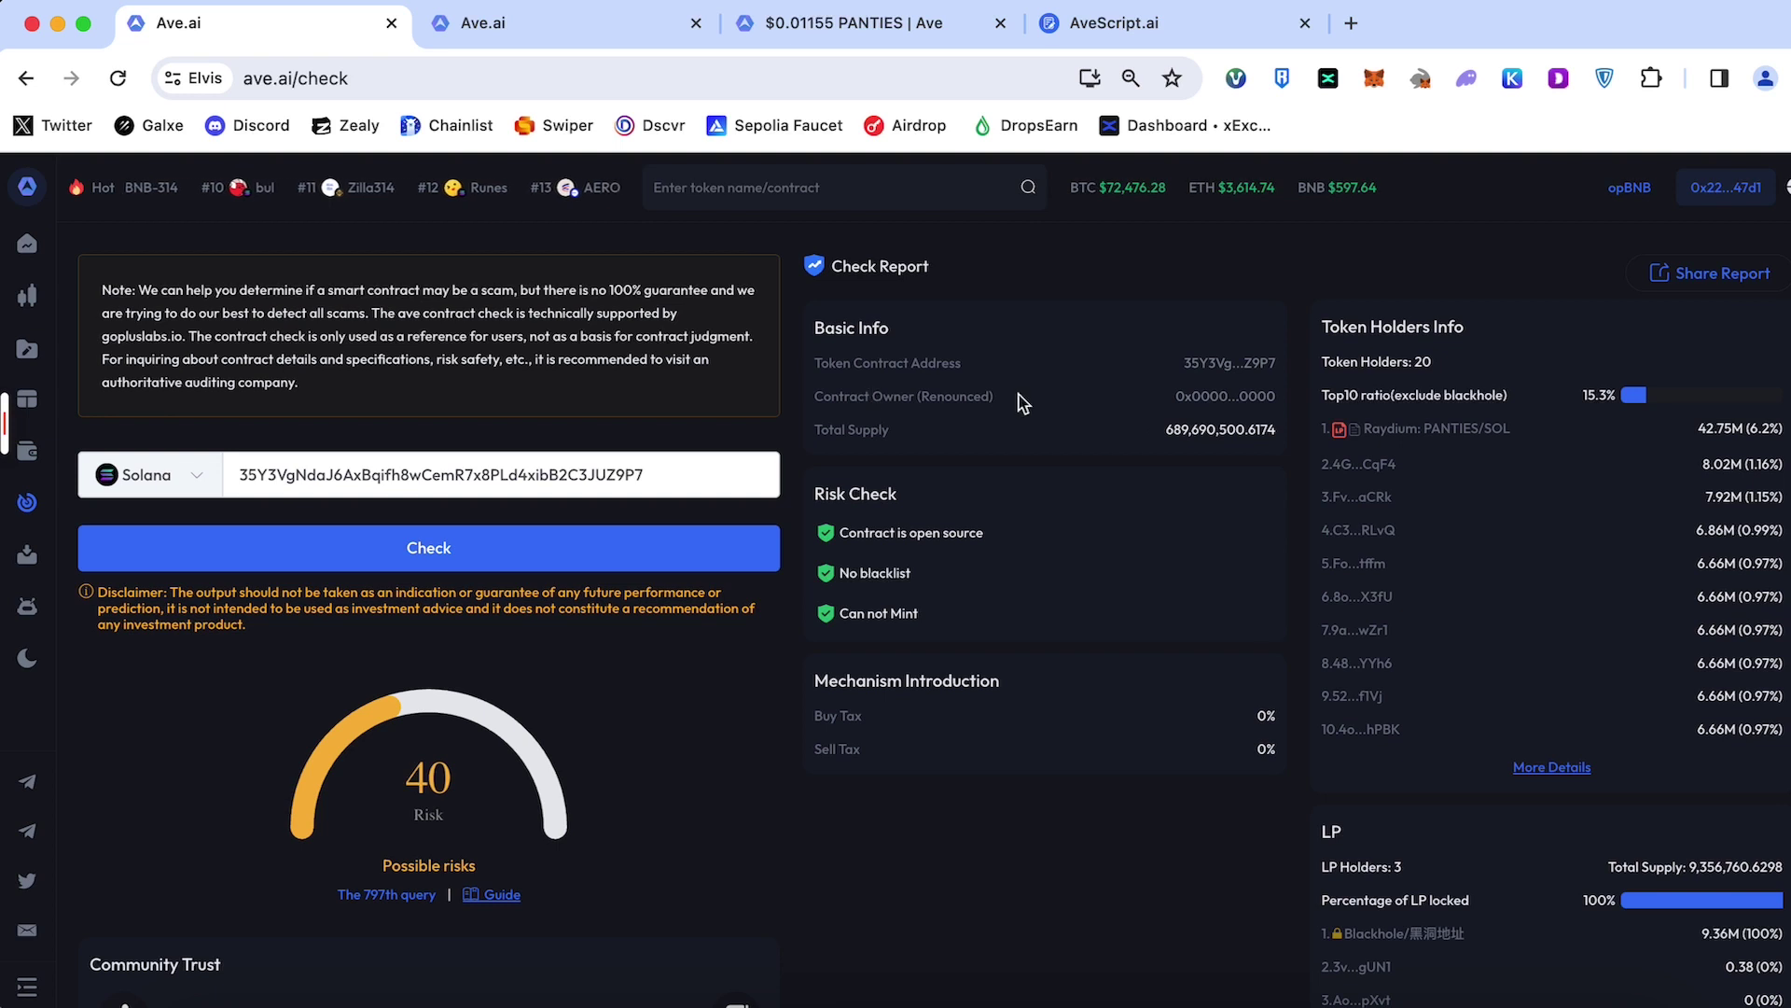
- Review the report's total supply and token holder count
double_click(1160, 435)
left_click(1110, 605)
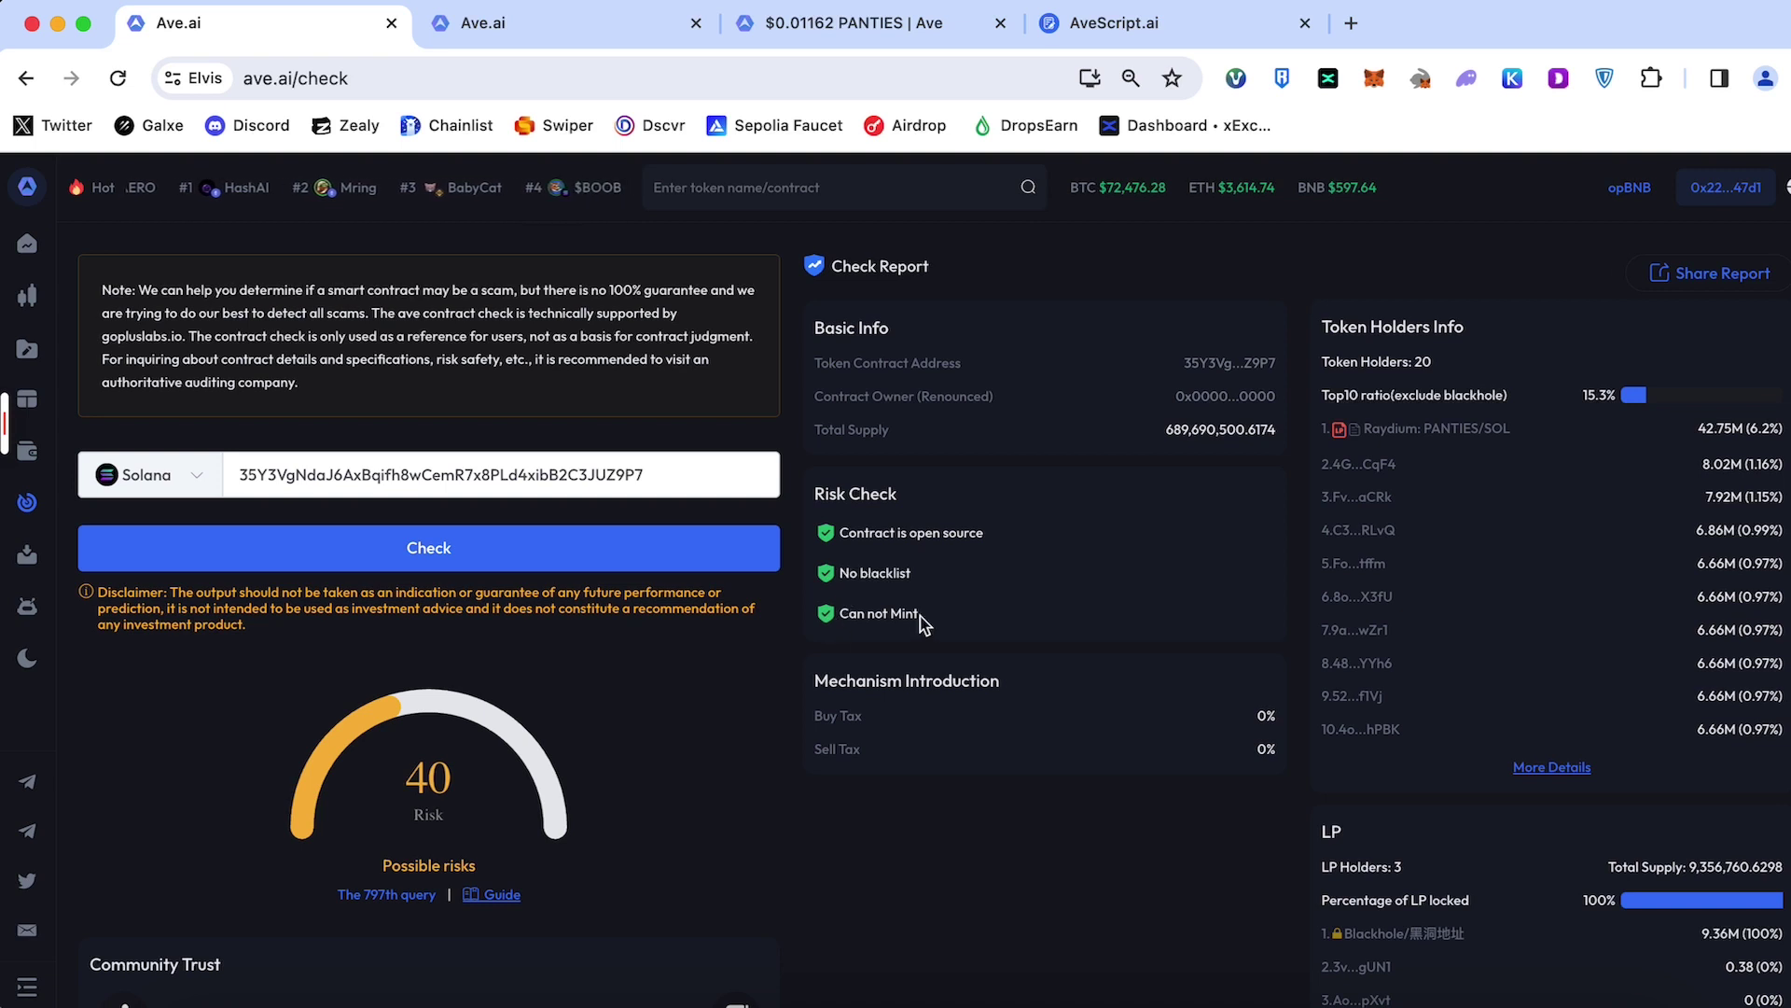
scroll(1359, 355, "down", 1)
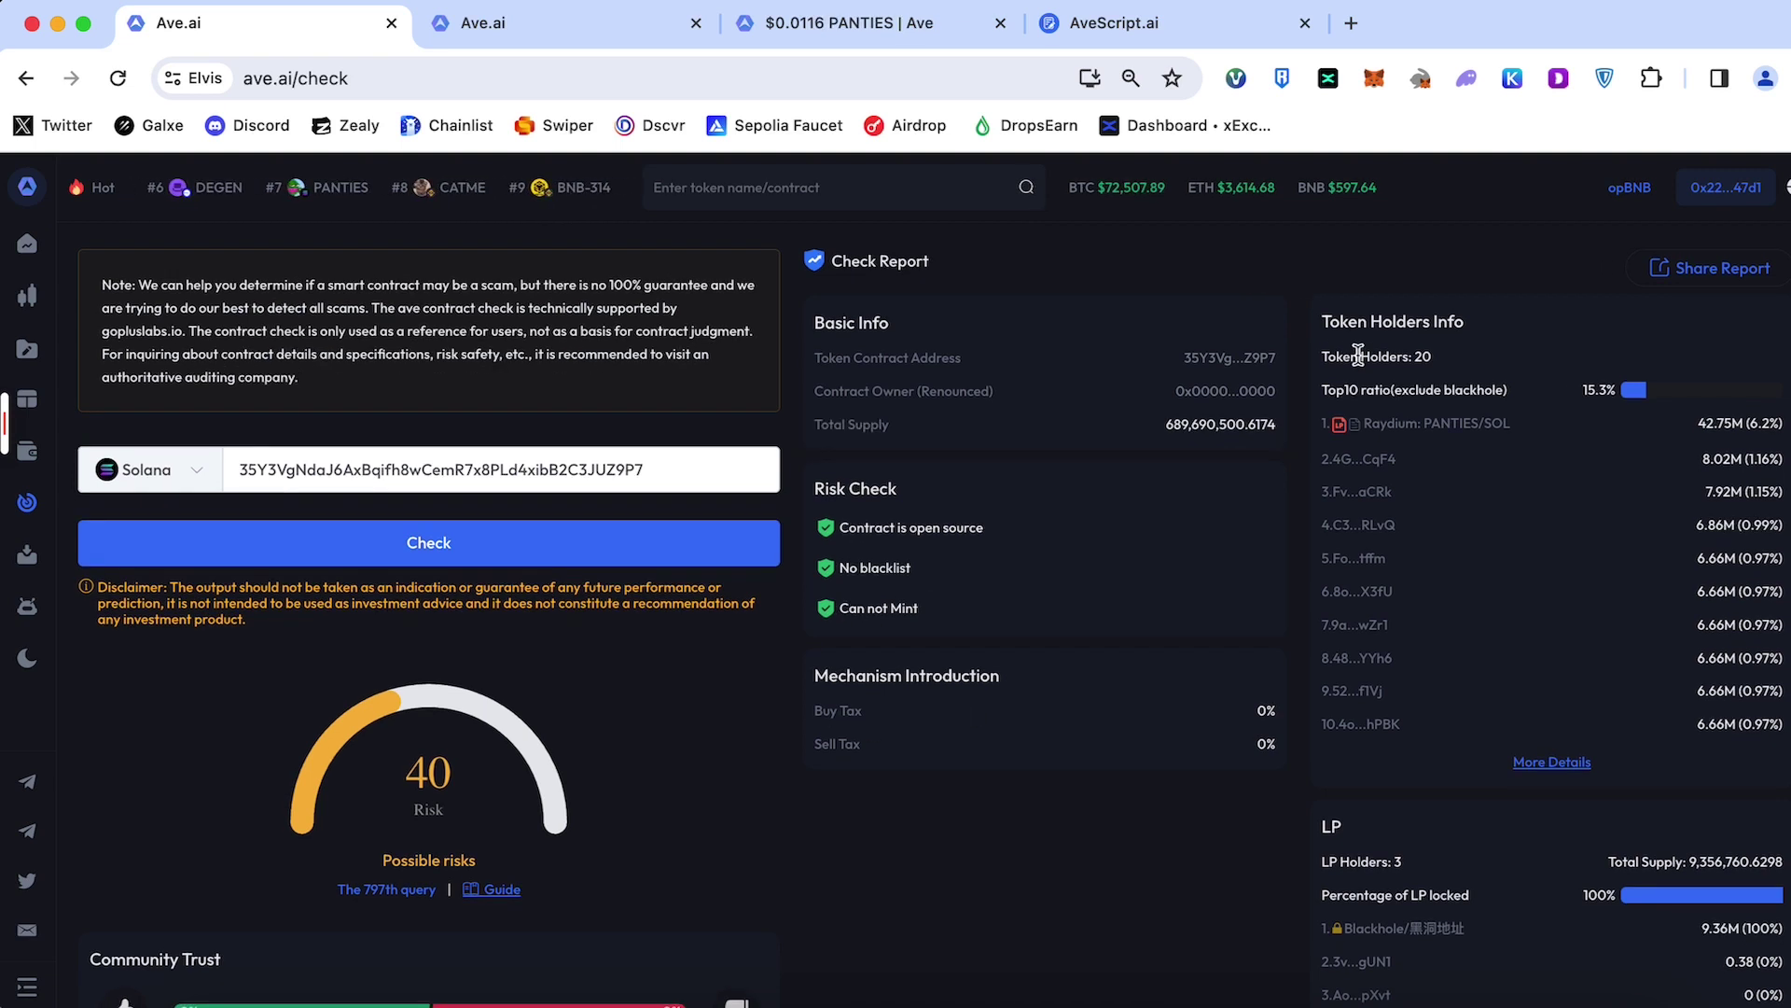
left_click_drag(1451, 360, 1411, 356)
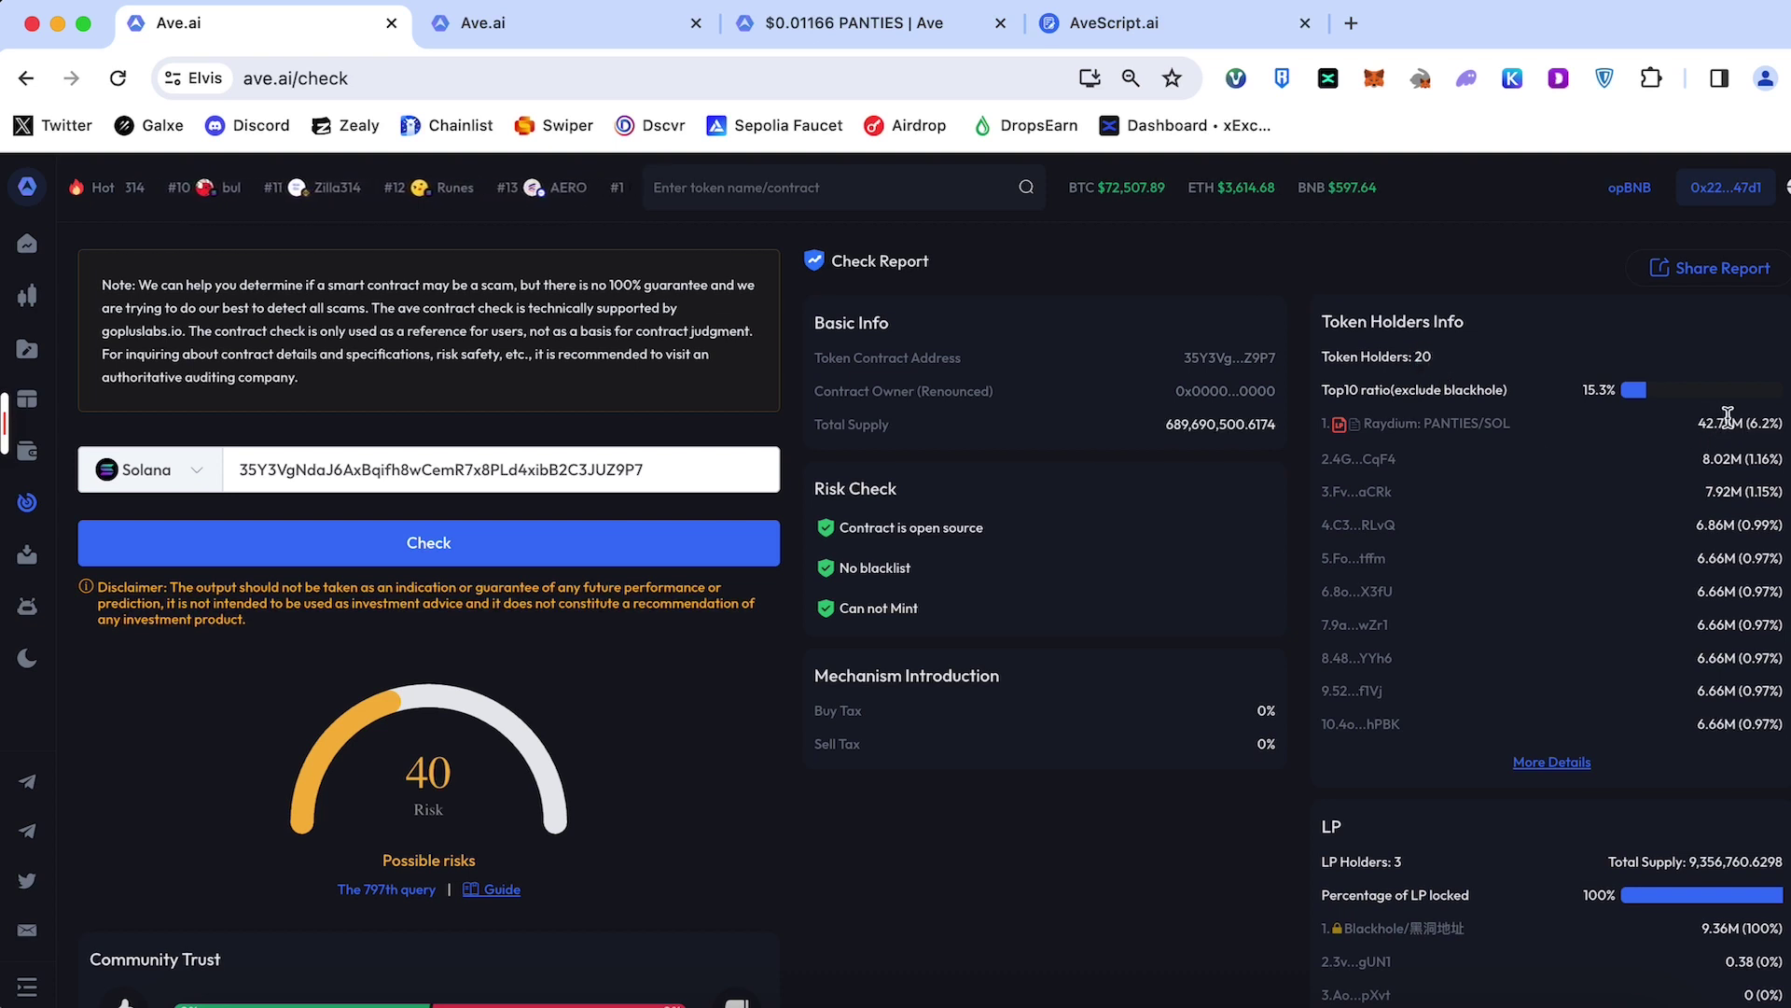
scroll(1330, 529, "down", 3)
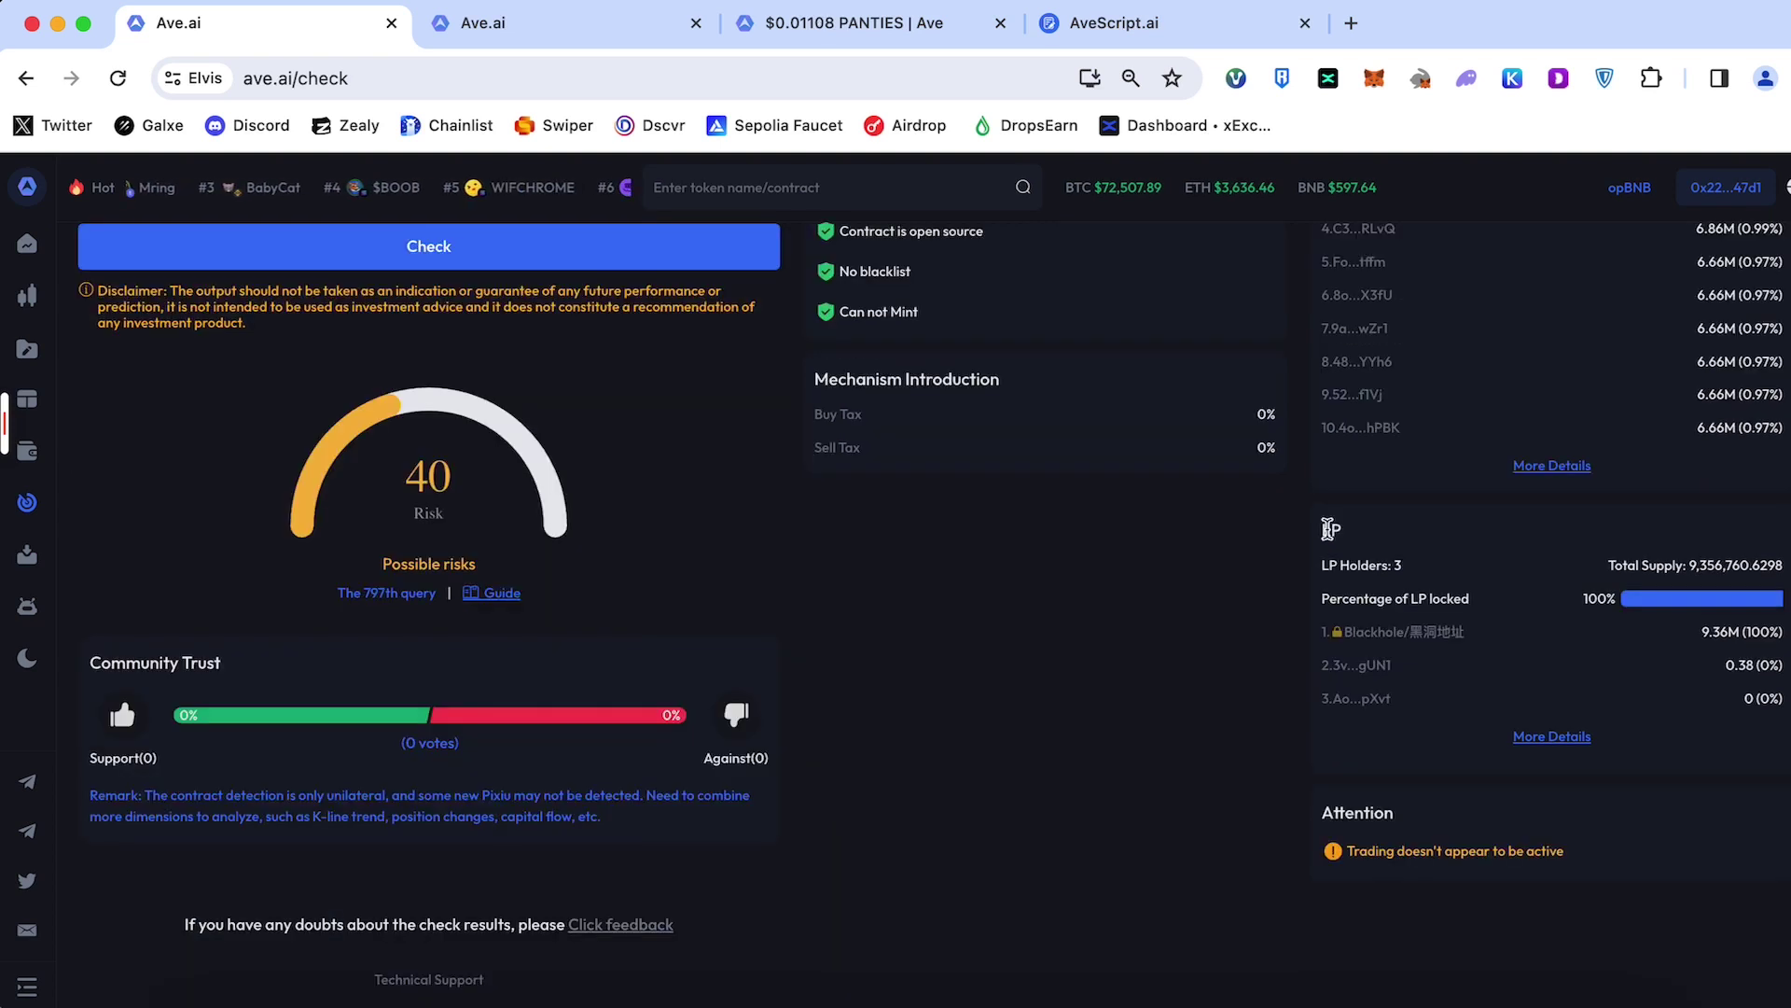
scroll(1331, 525, "down", 2)
left_click_drag(1349, 683, 1568, 695)
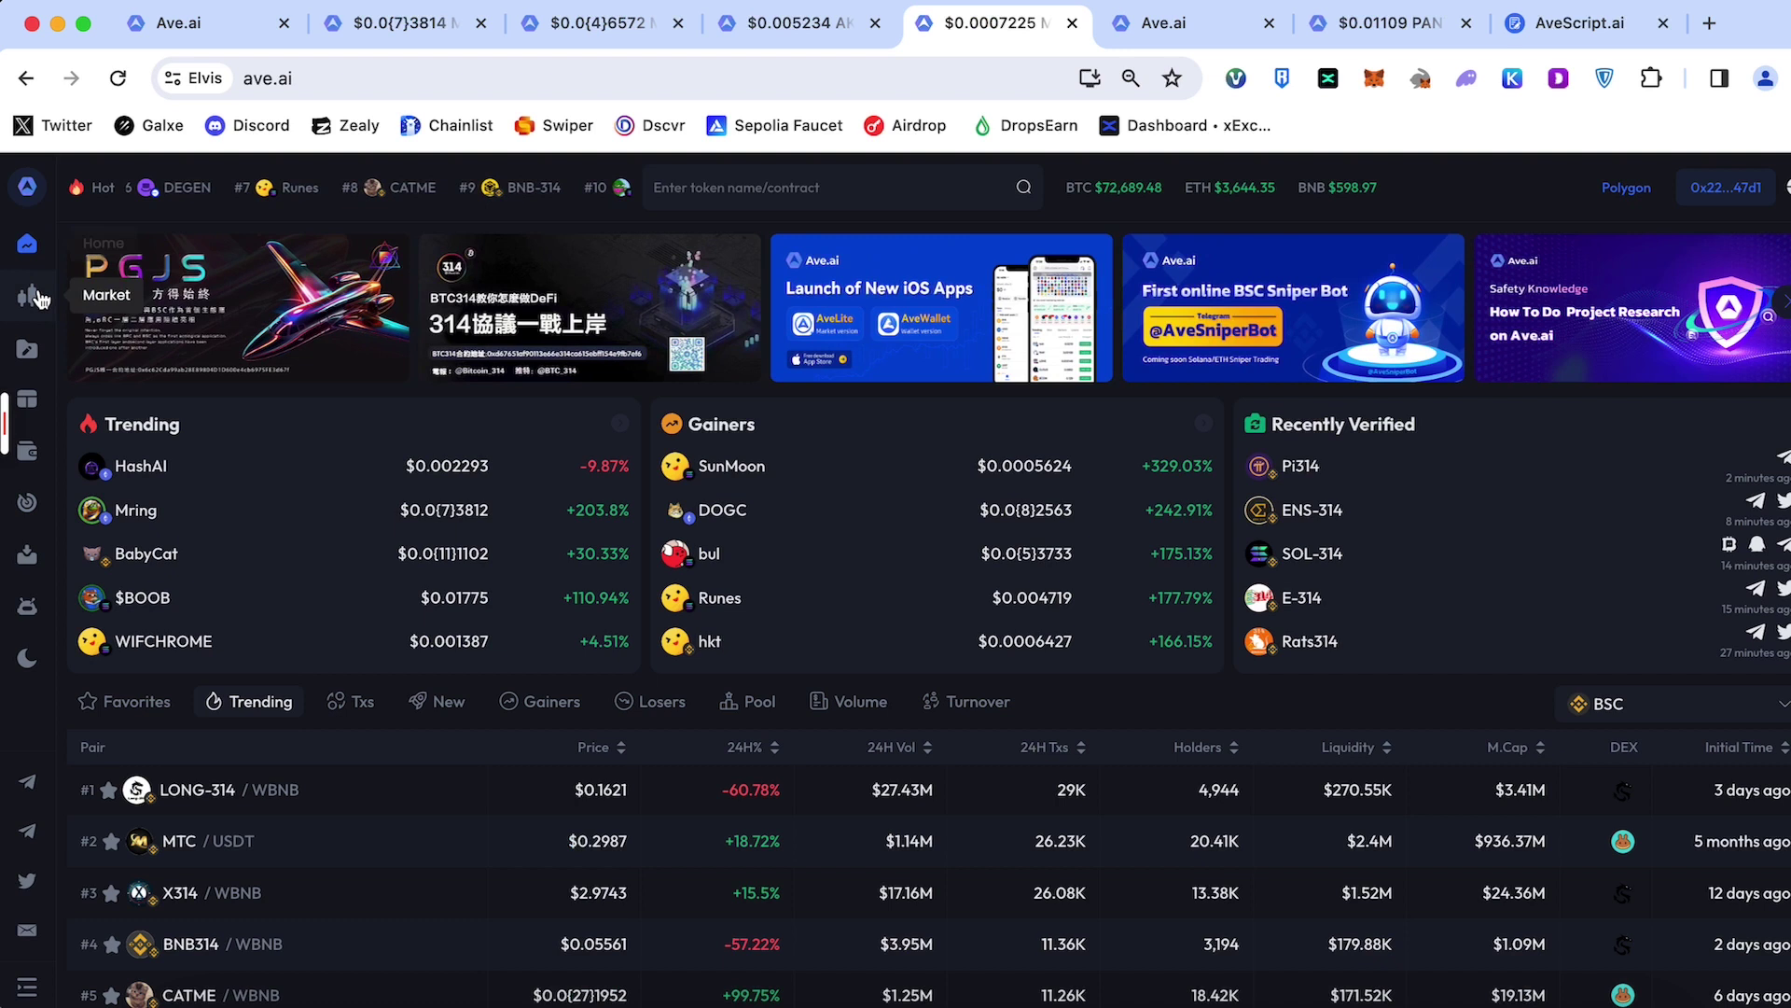
- Filter the all-chains market table to Polygon and open MOON / WMATIC in a new tab
left_click(27, 296)
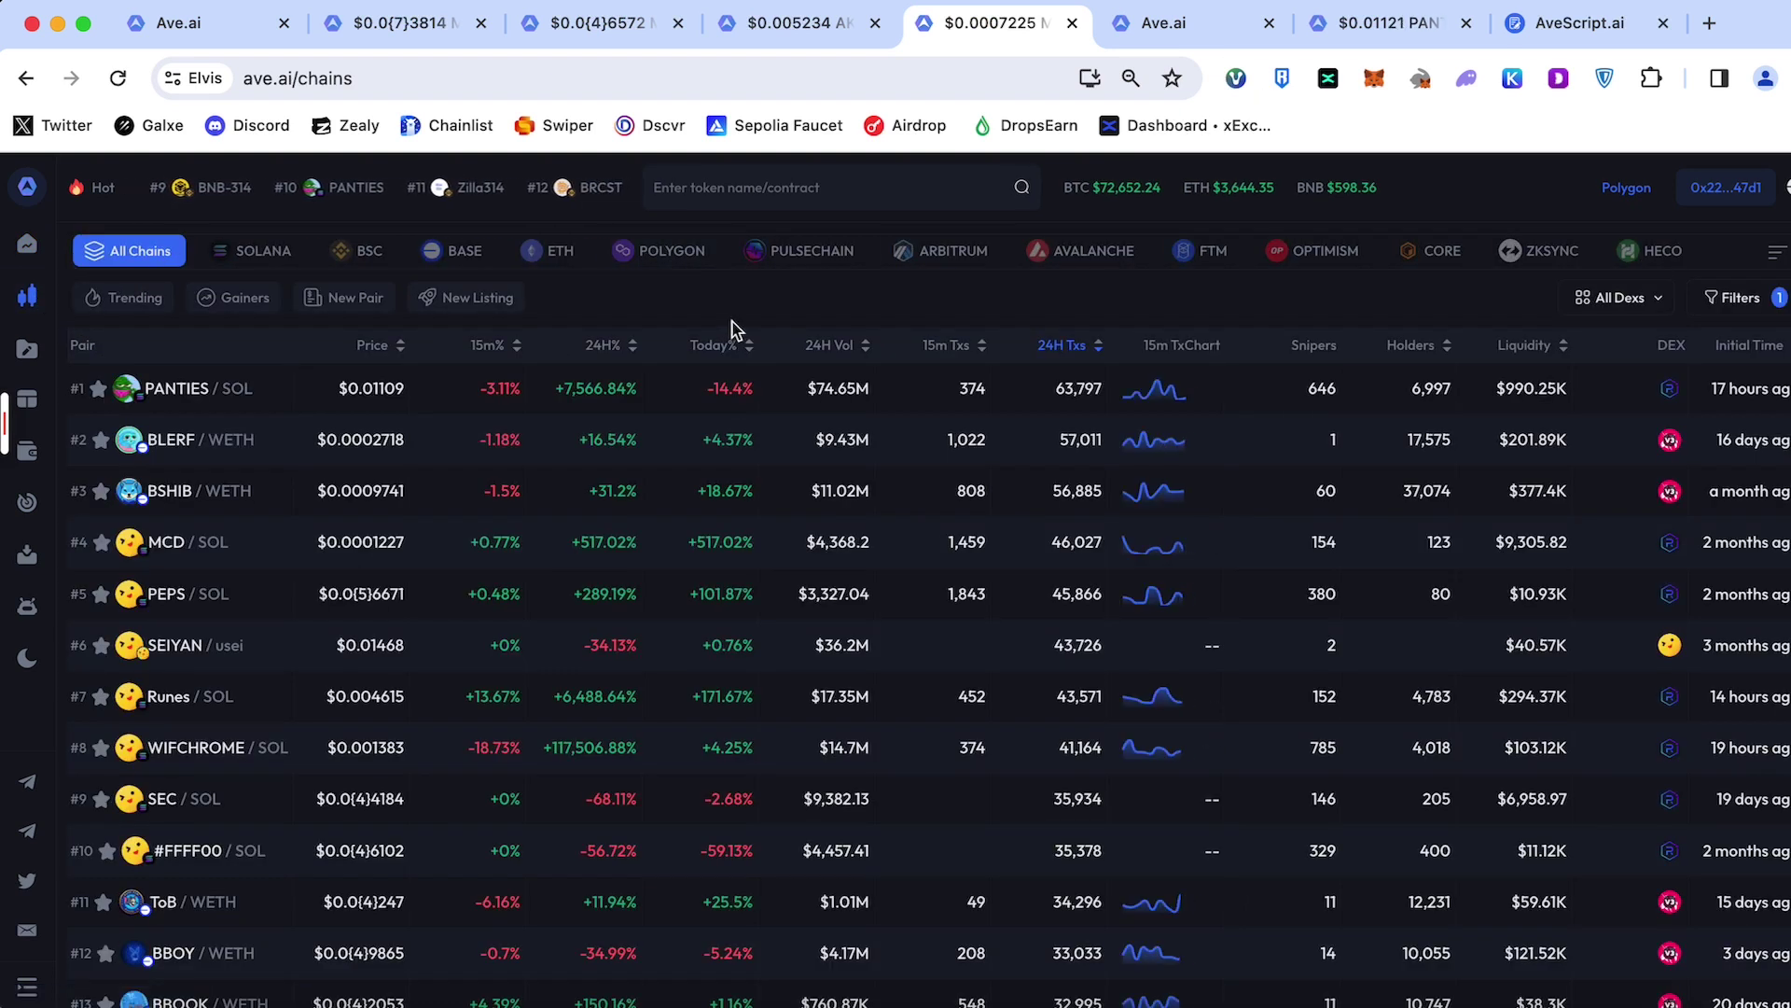
left_click(674, 252)
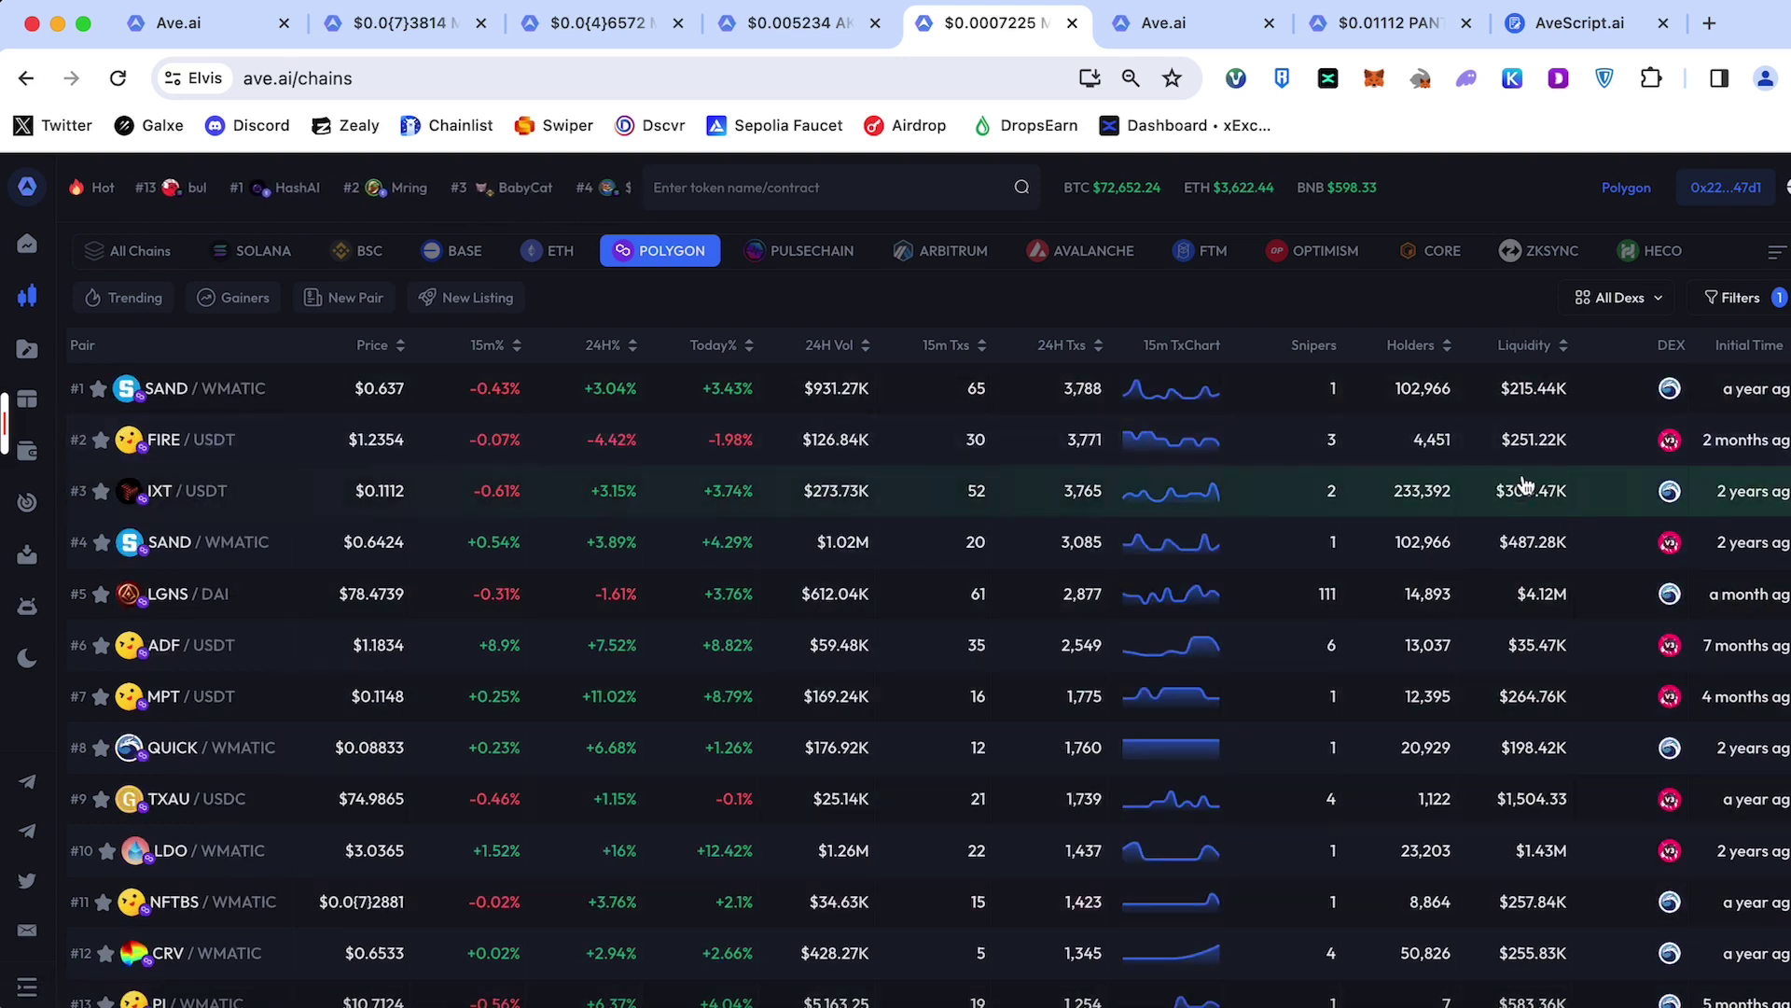
scroll(1536, 463, "down", 1)
scroll(220, 592, "down", 1)
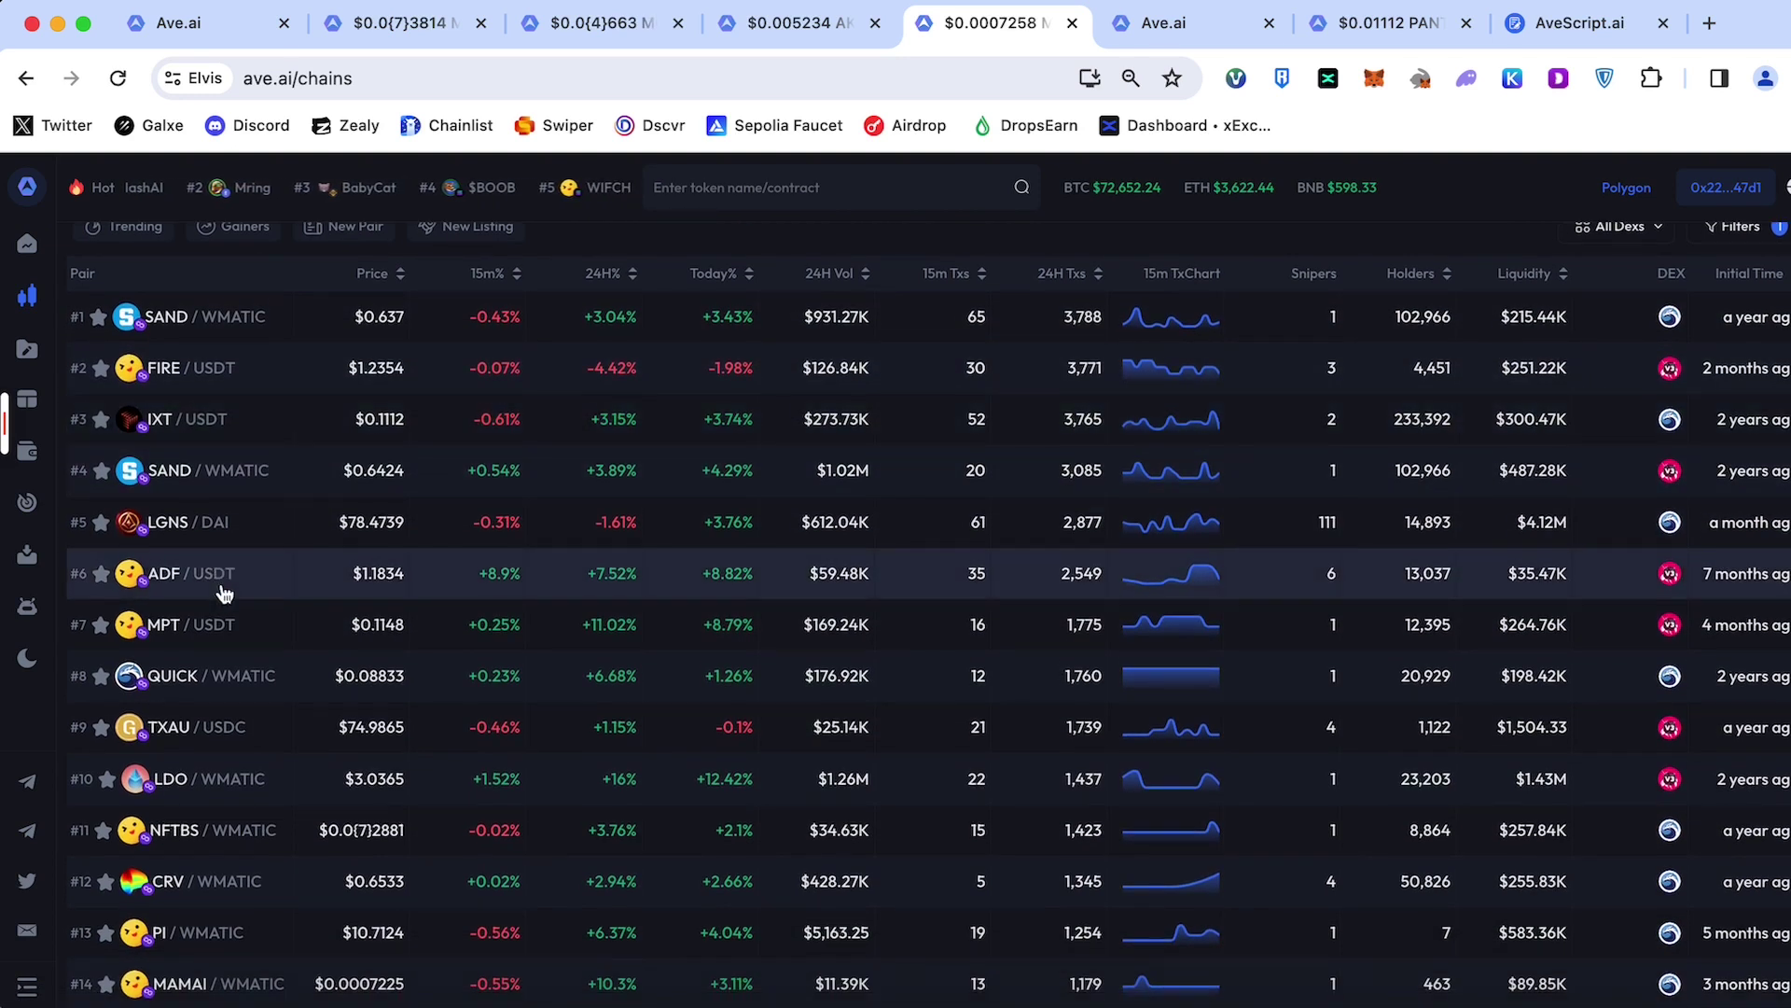
scroll(267, 592, "down", 8)
scroll(261, 584, "down", 6)
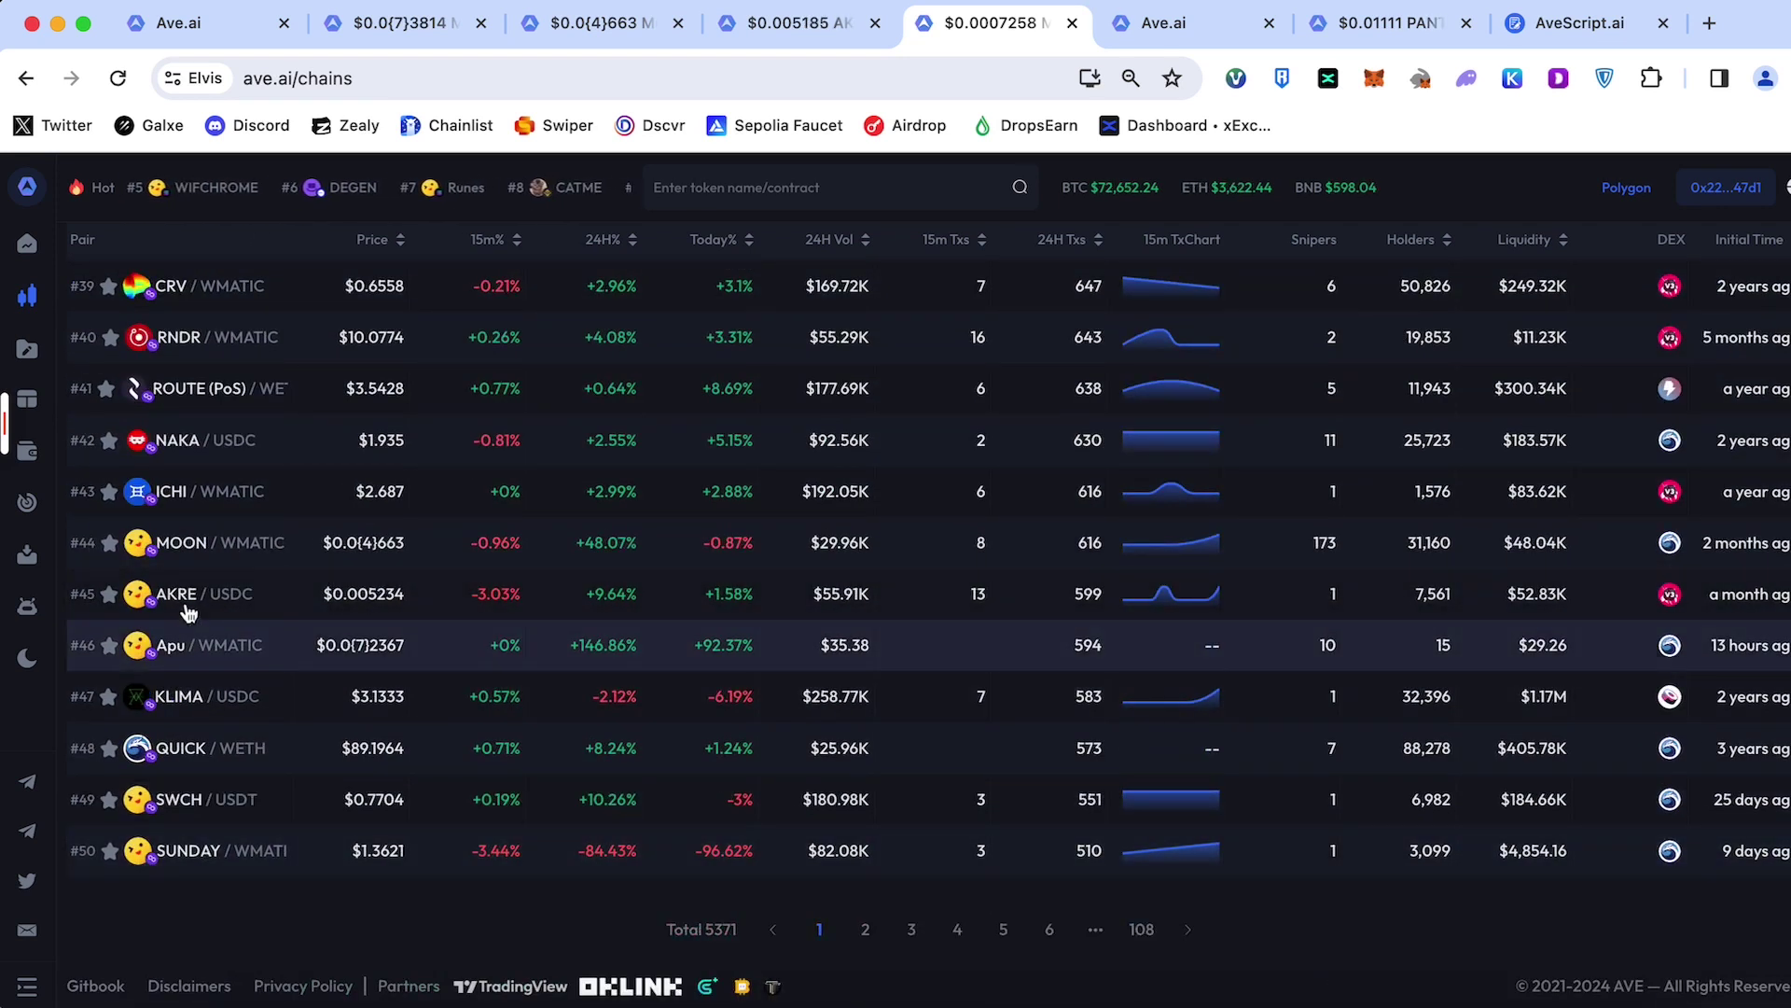
left_click(210, 645)
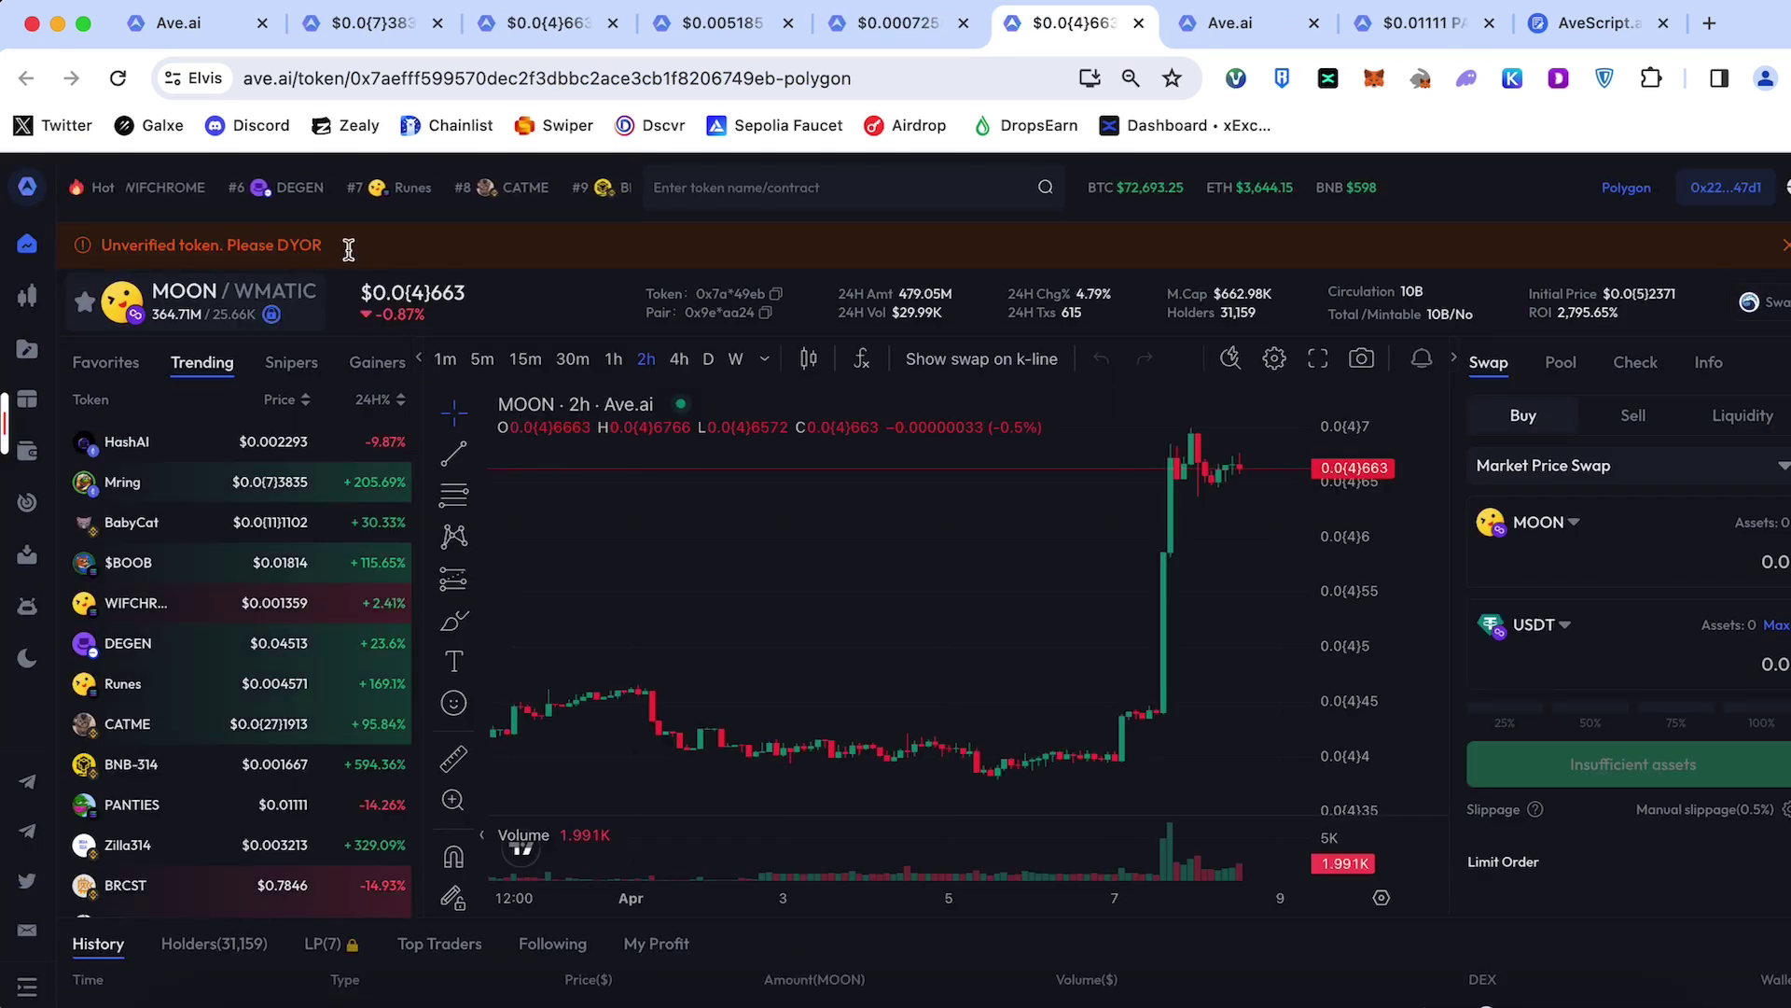
- Copy MOON's contract address and set a Sell swap from MATIC into MOON
left_click(777, 297)
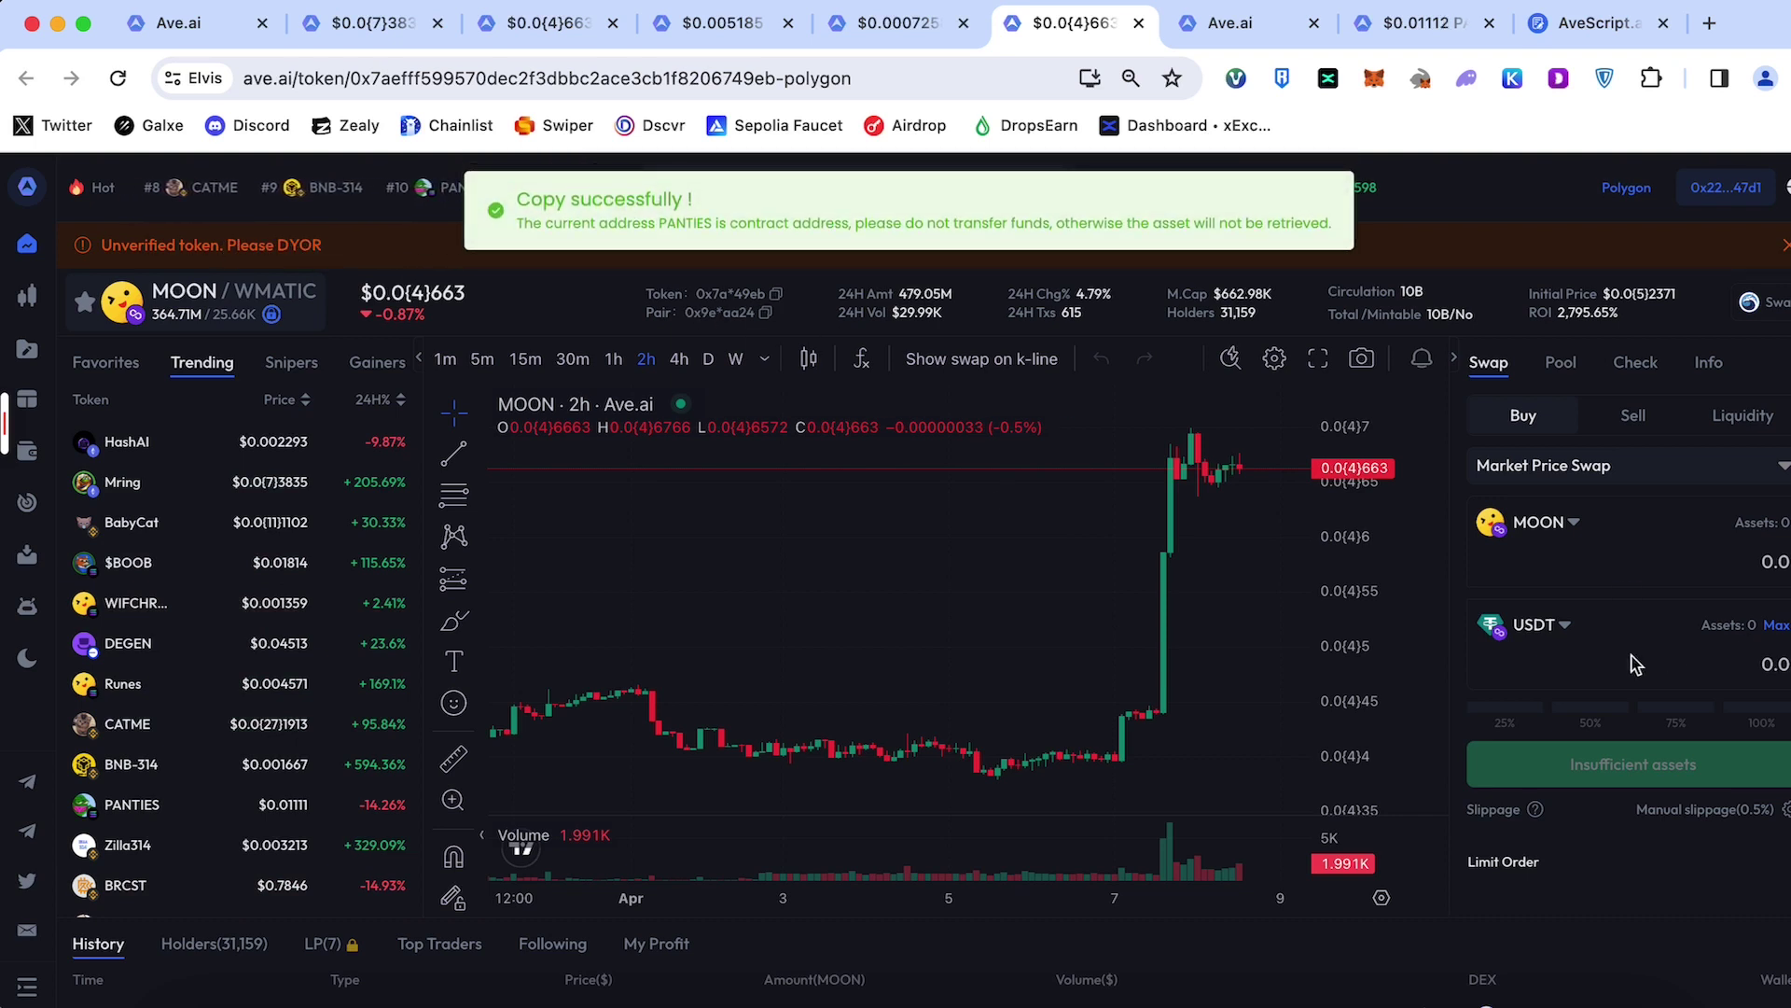
left_click(1637, 415)
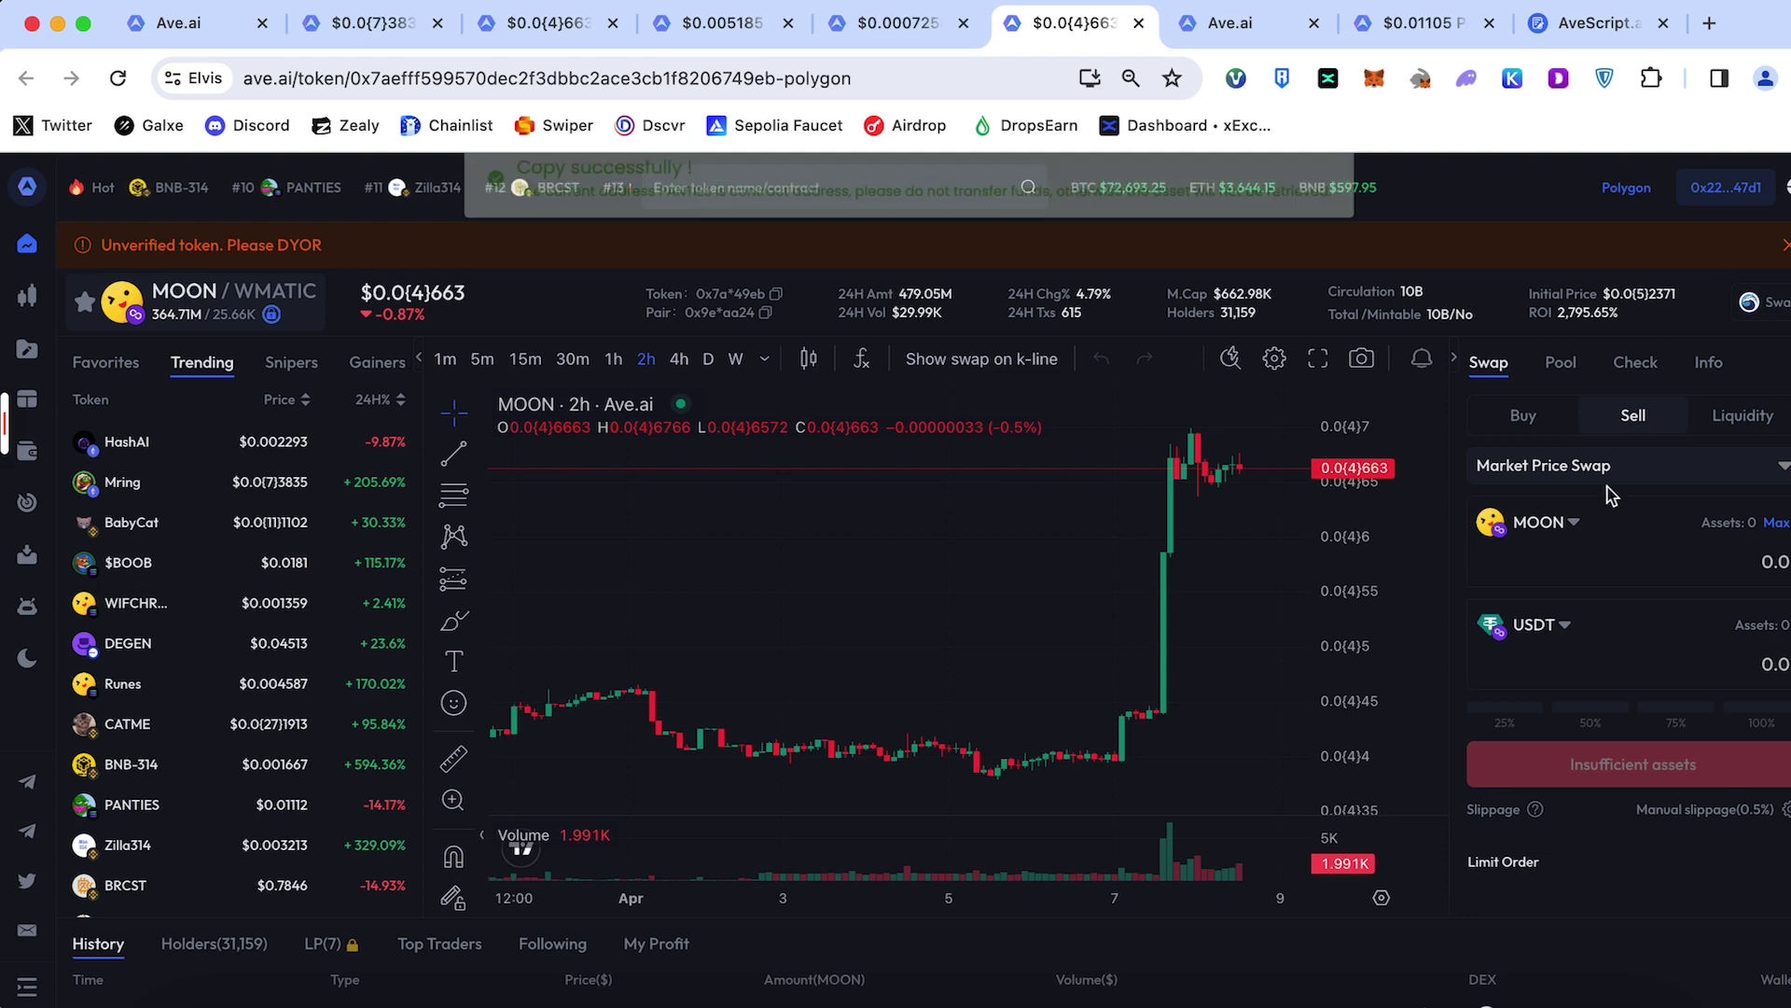
left_click(1581, 521)
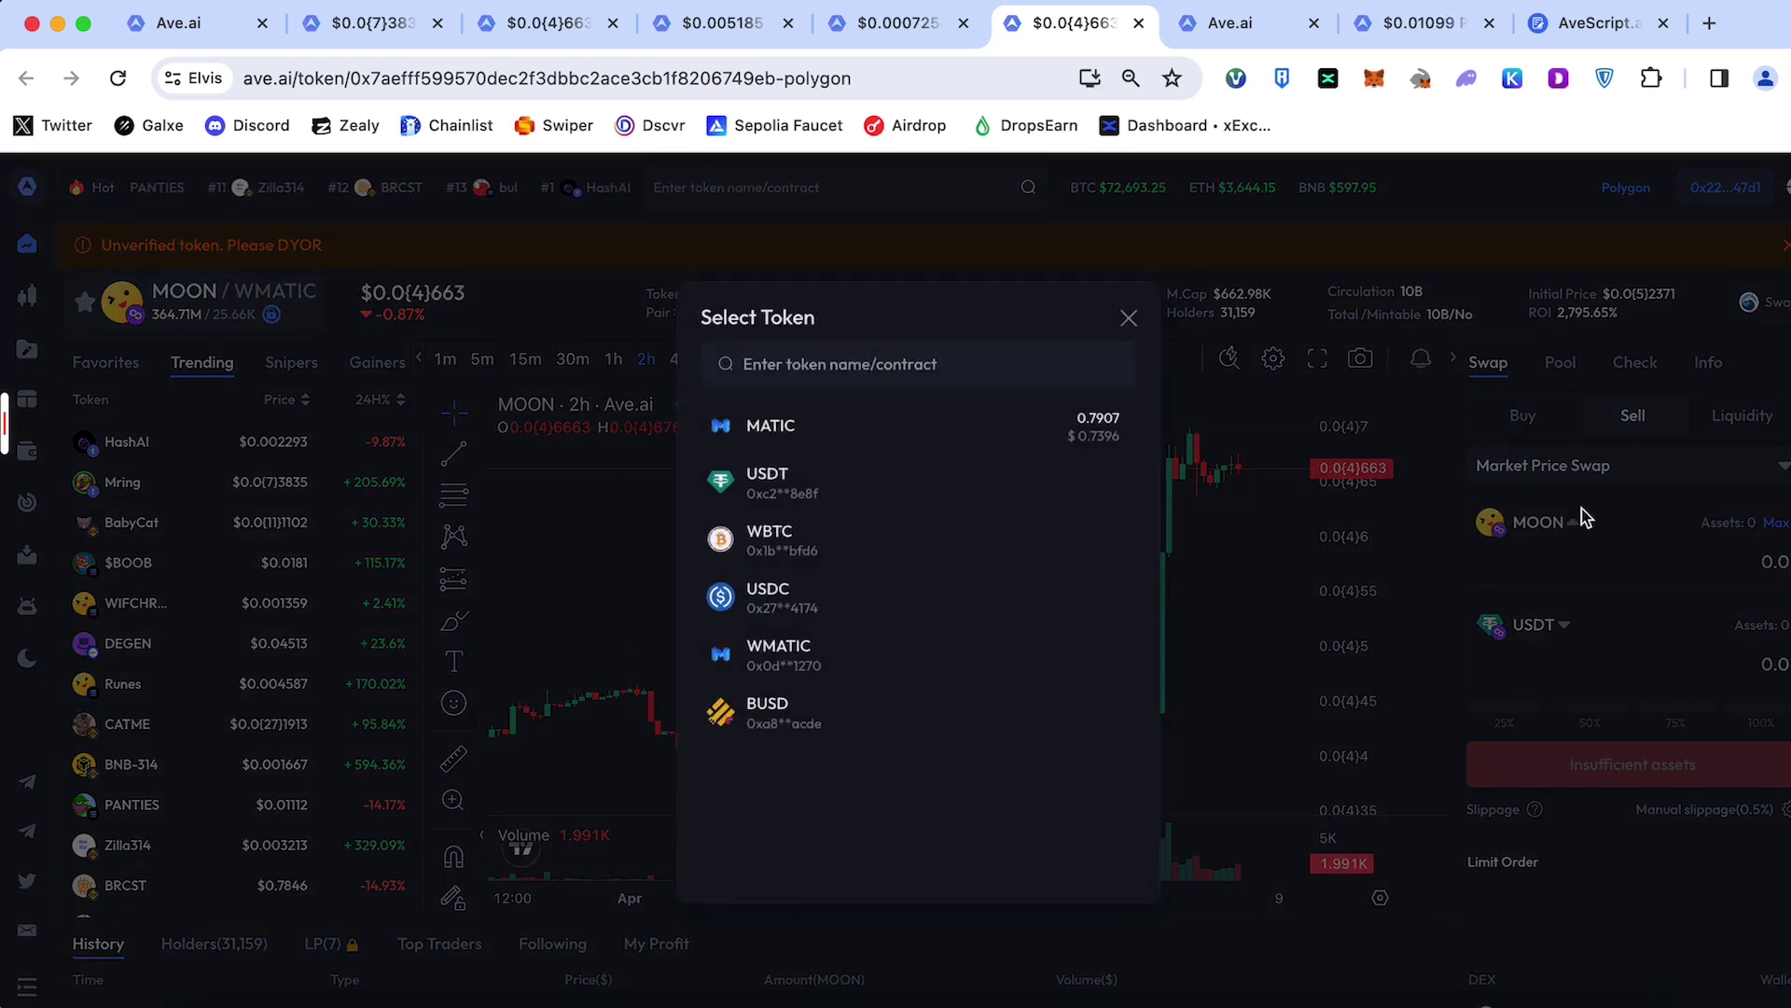
left_click(912, 434)
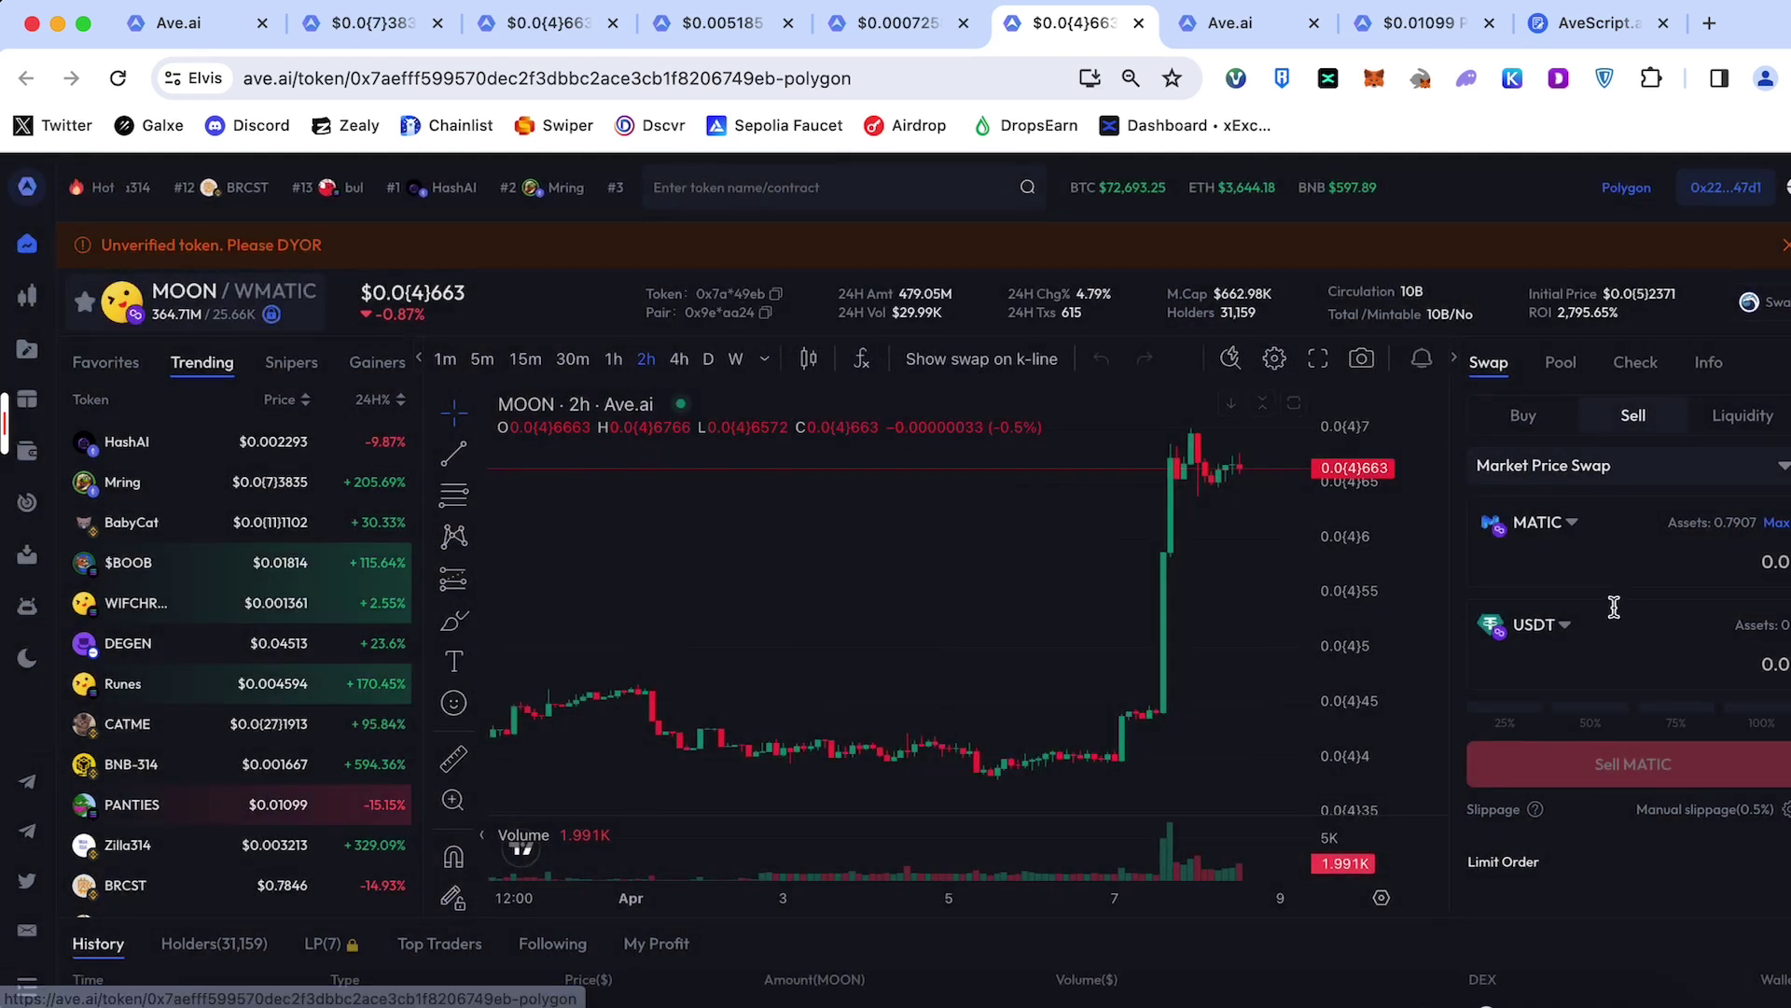
left_click(1551, 630)
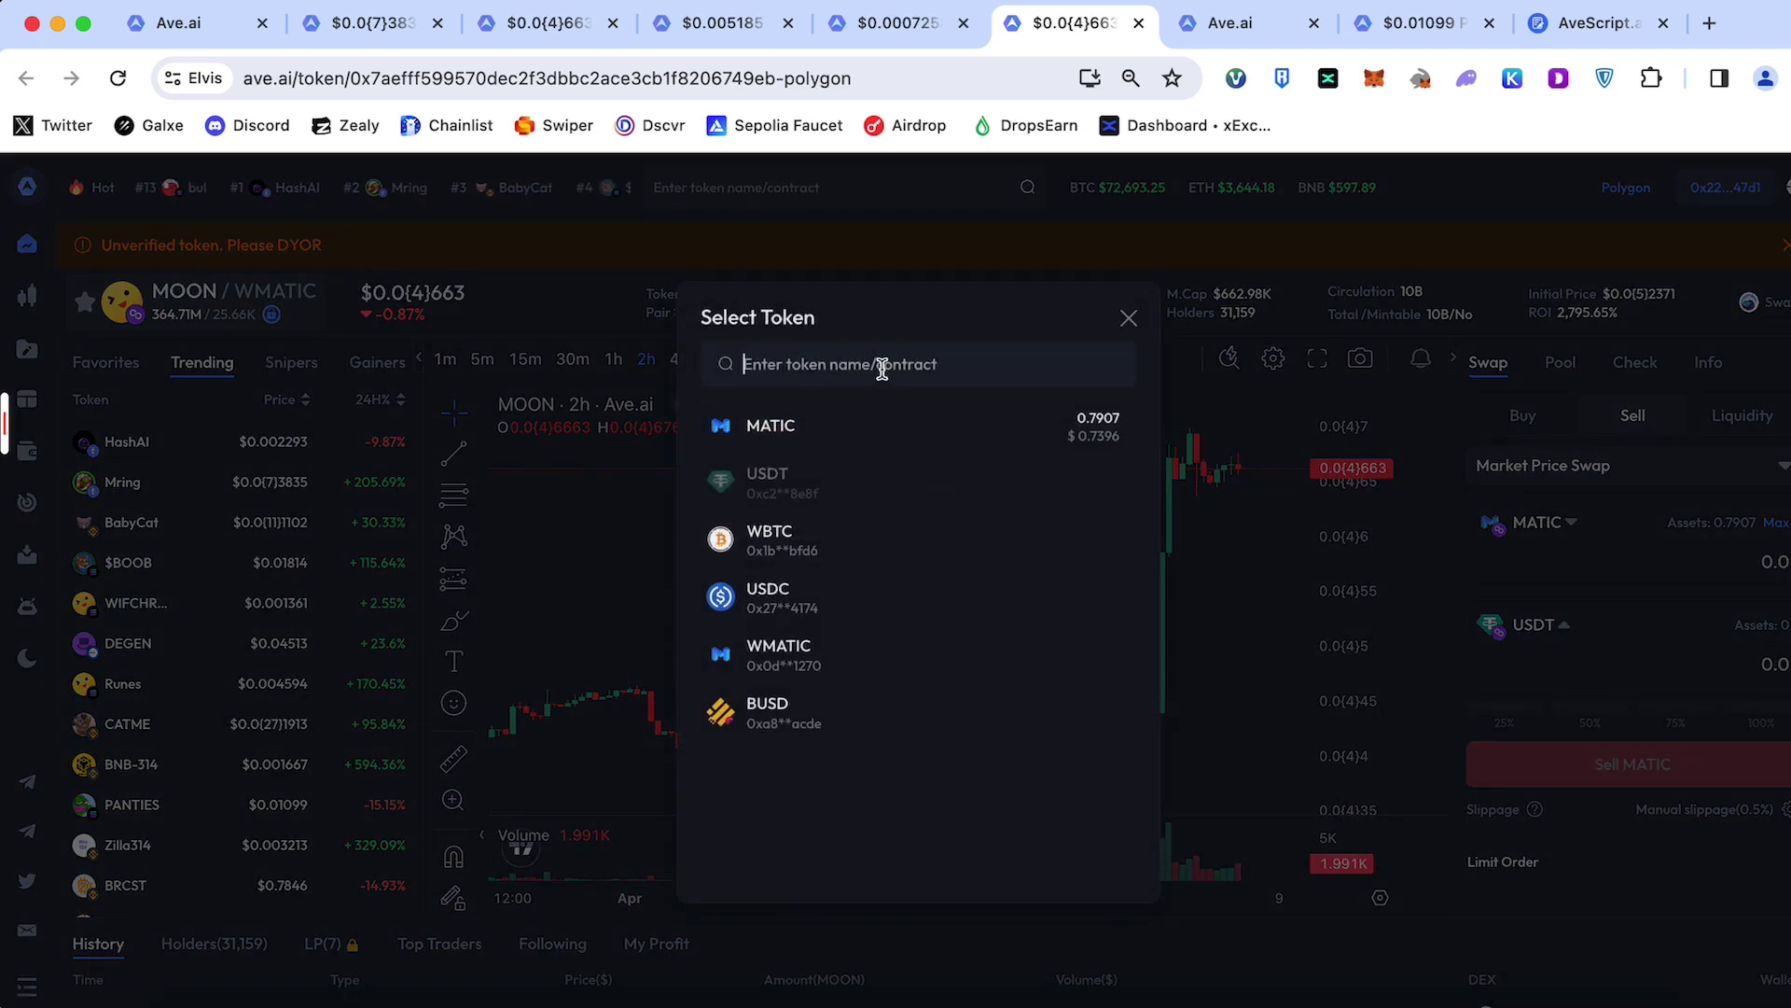
type("0x7aefff599570dec2f3dbbc2ace3cb1f8206749eb")
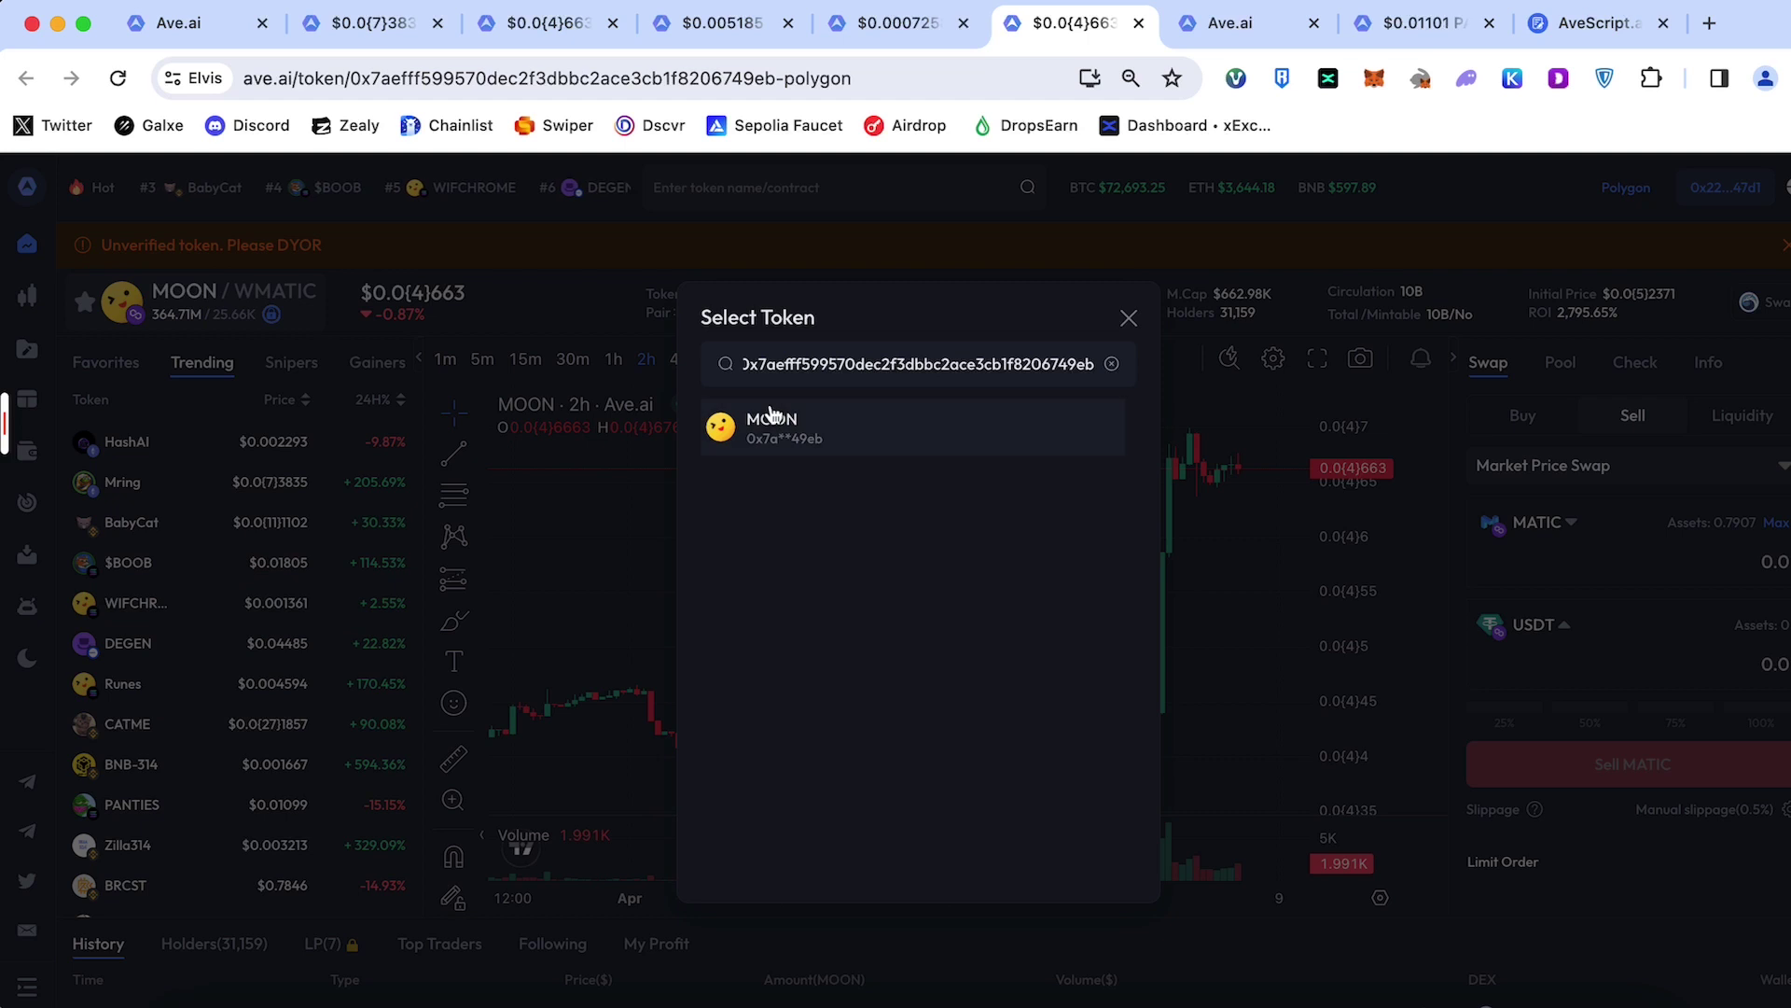
left_click(817, 431)
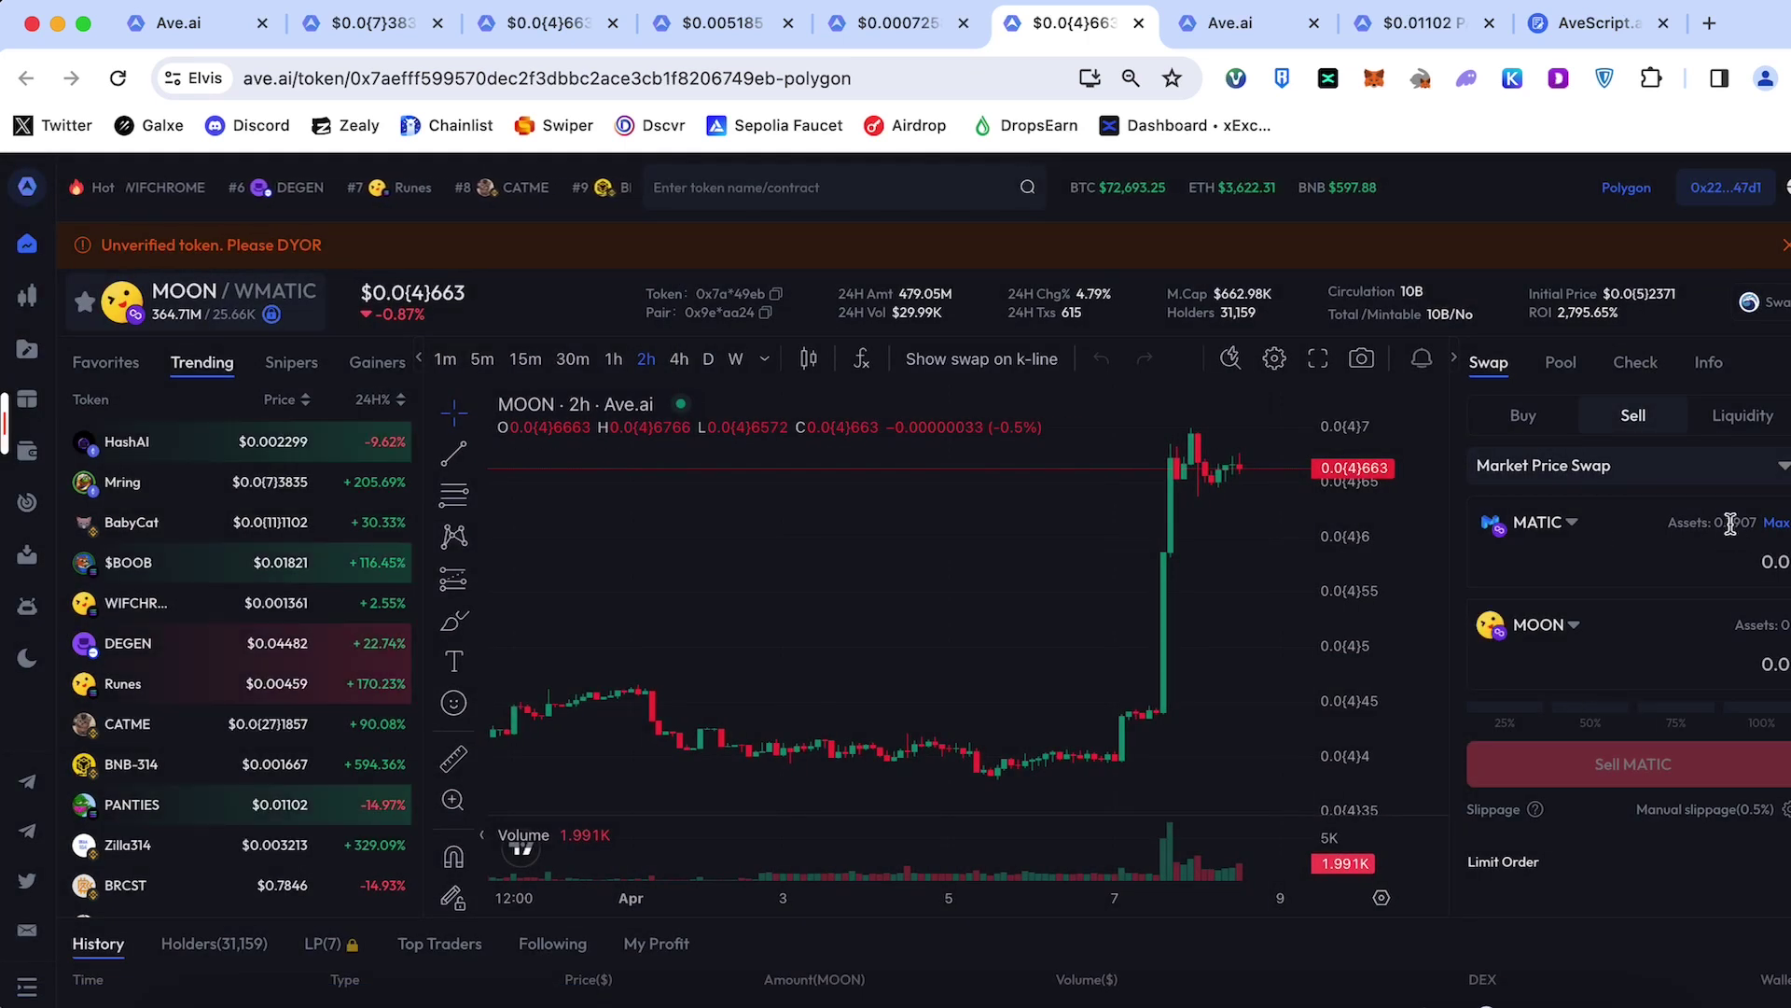
- Enter 0.03 MATIC and keep the Best MATIC–SYNTH–MOON route quoting about 441.78 MOON
left_click(1742, 561)
type("0.001")
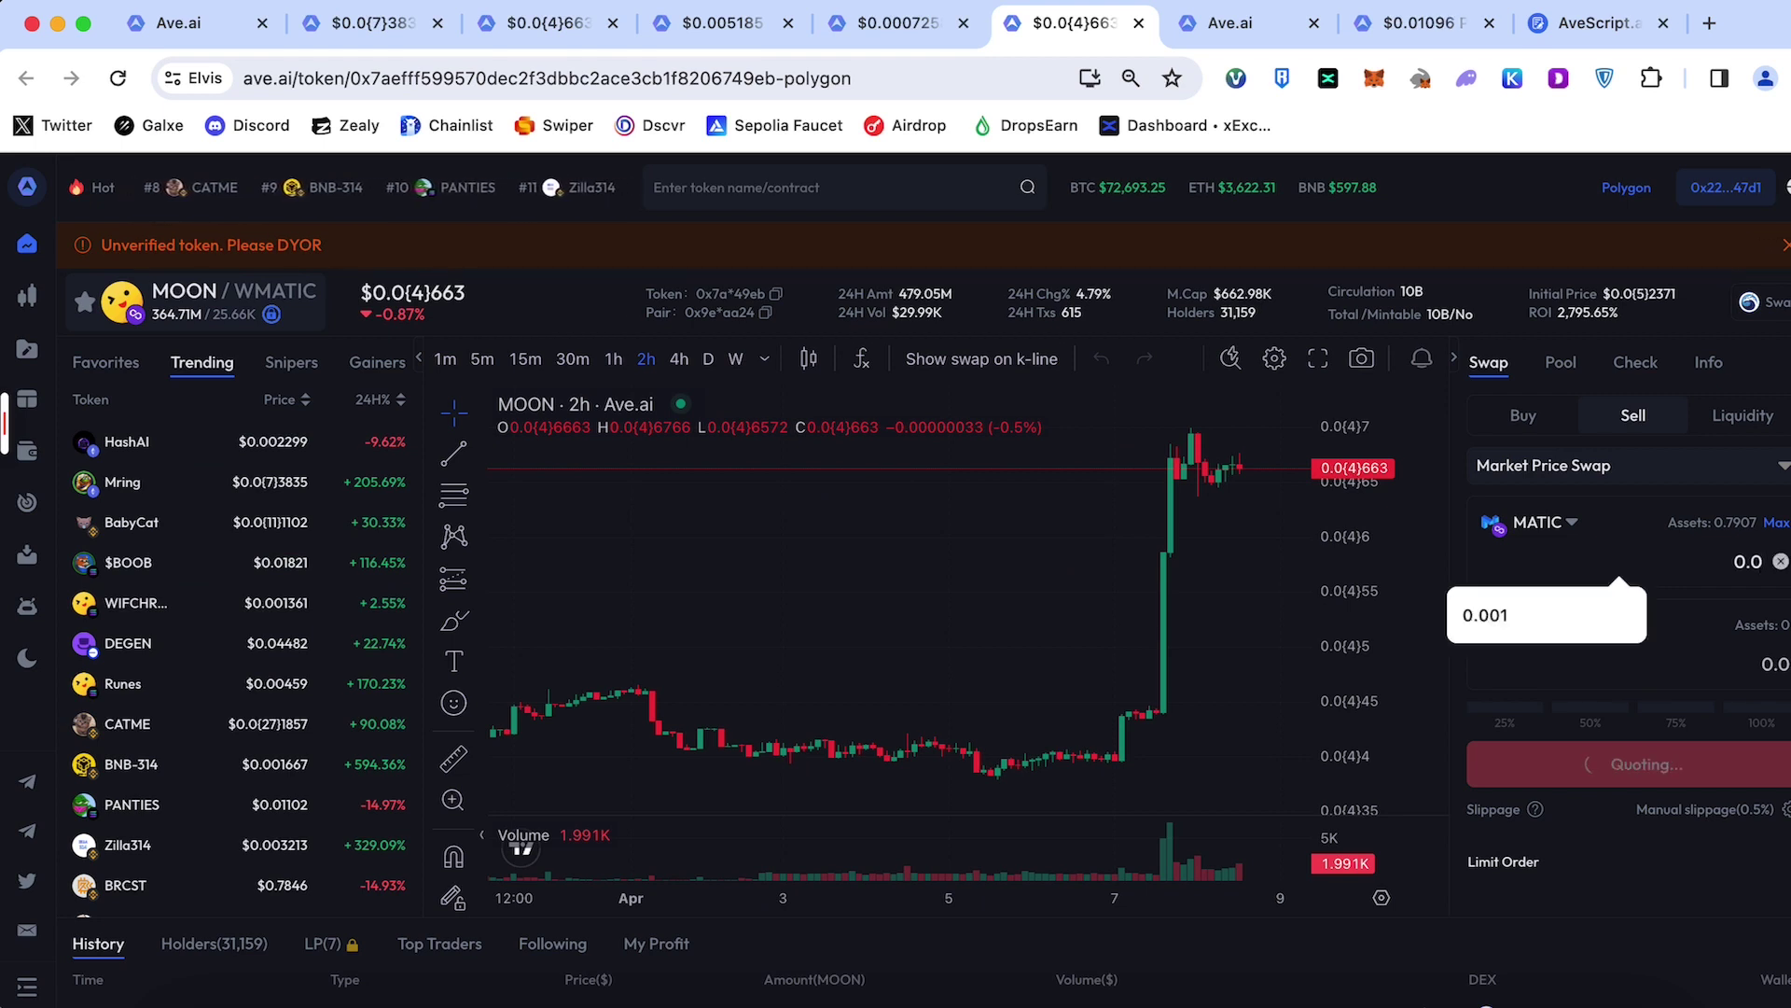
type("3")
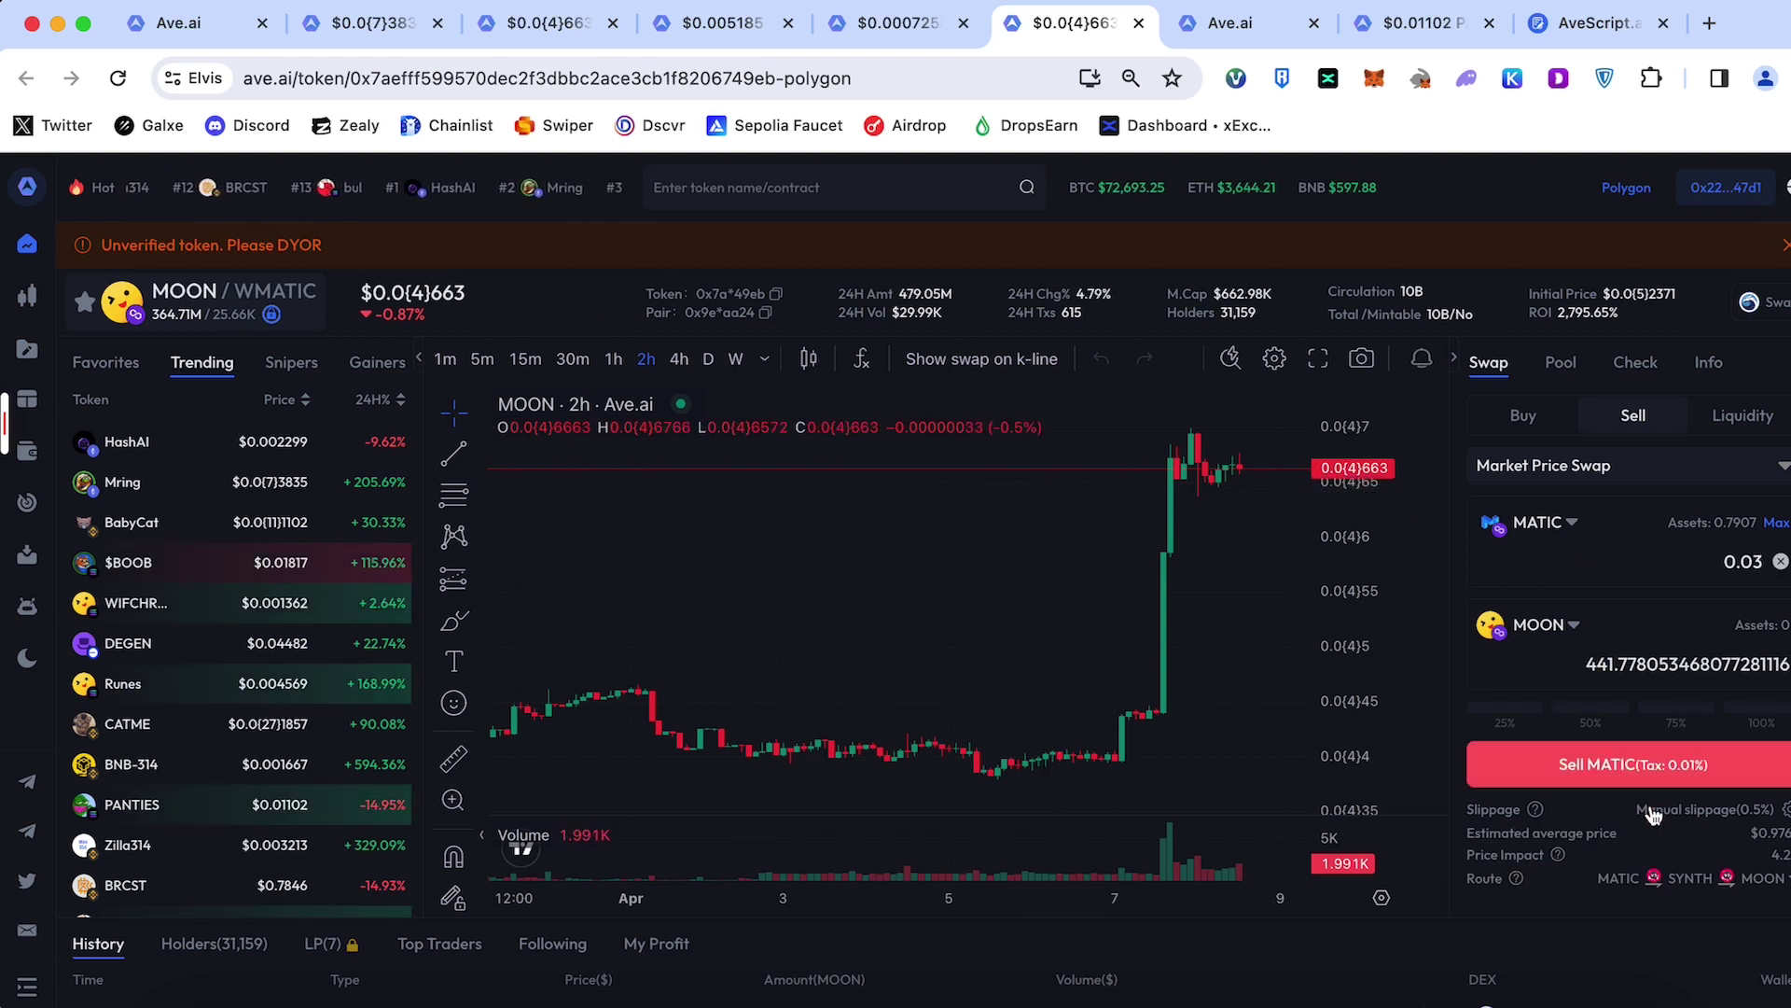
scroll(1652, 815, "down", 1)
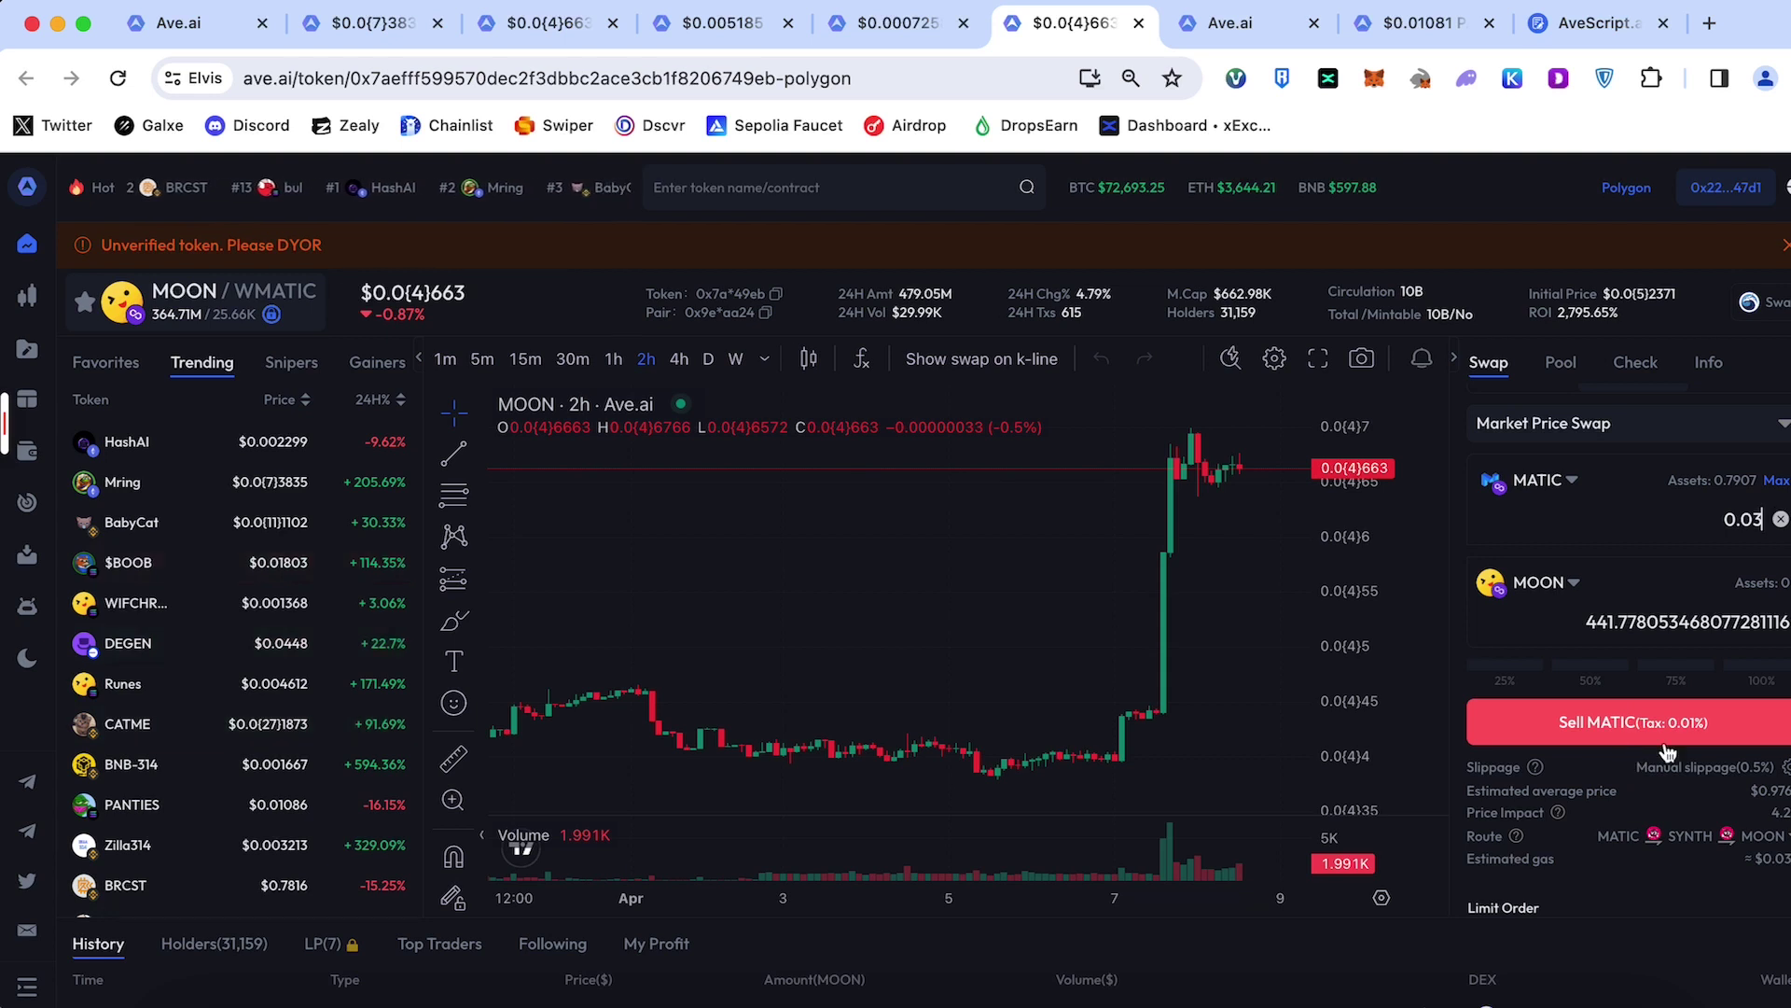
scroll(1653, 825, "down", 1)
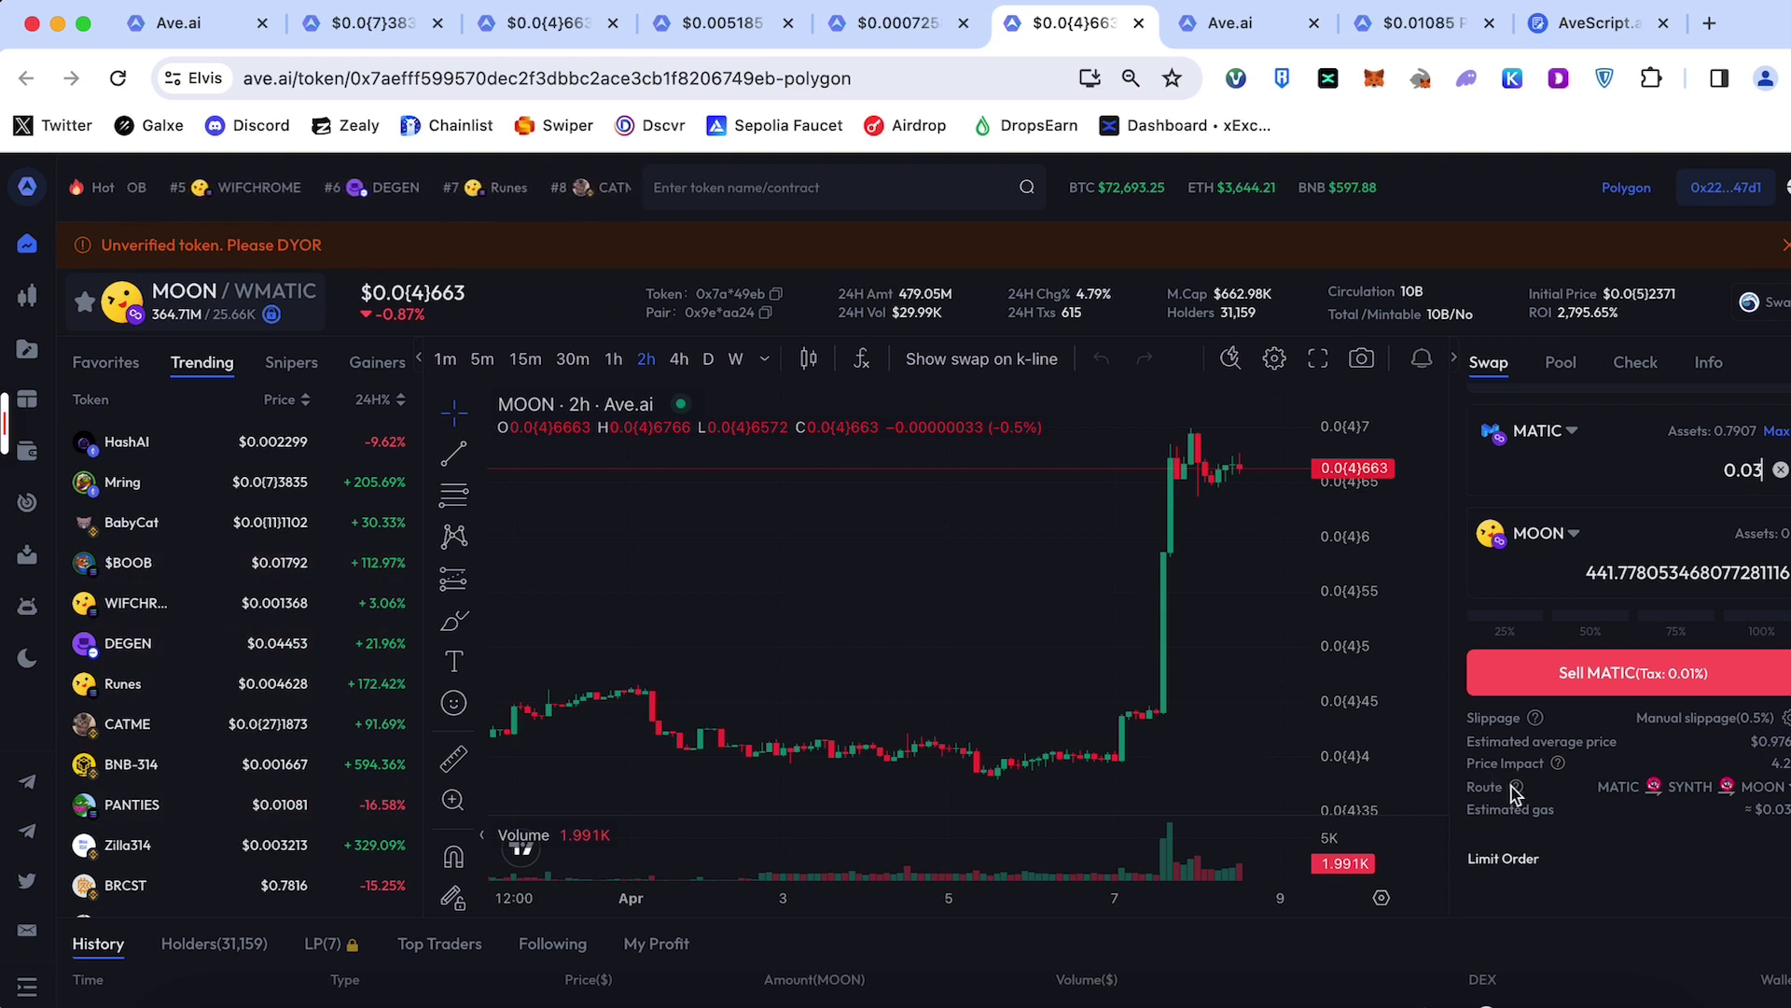
left_click(1777, 792)
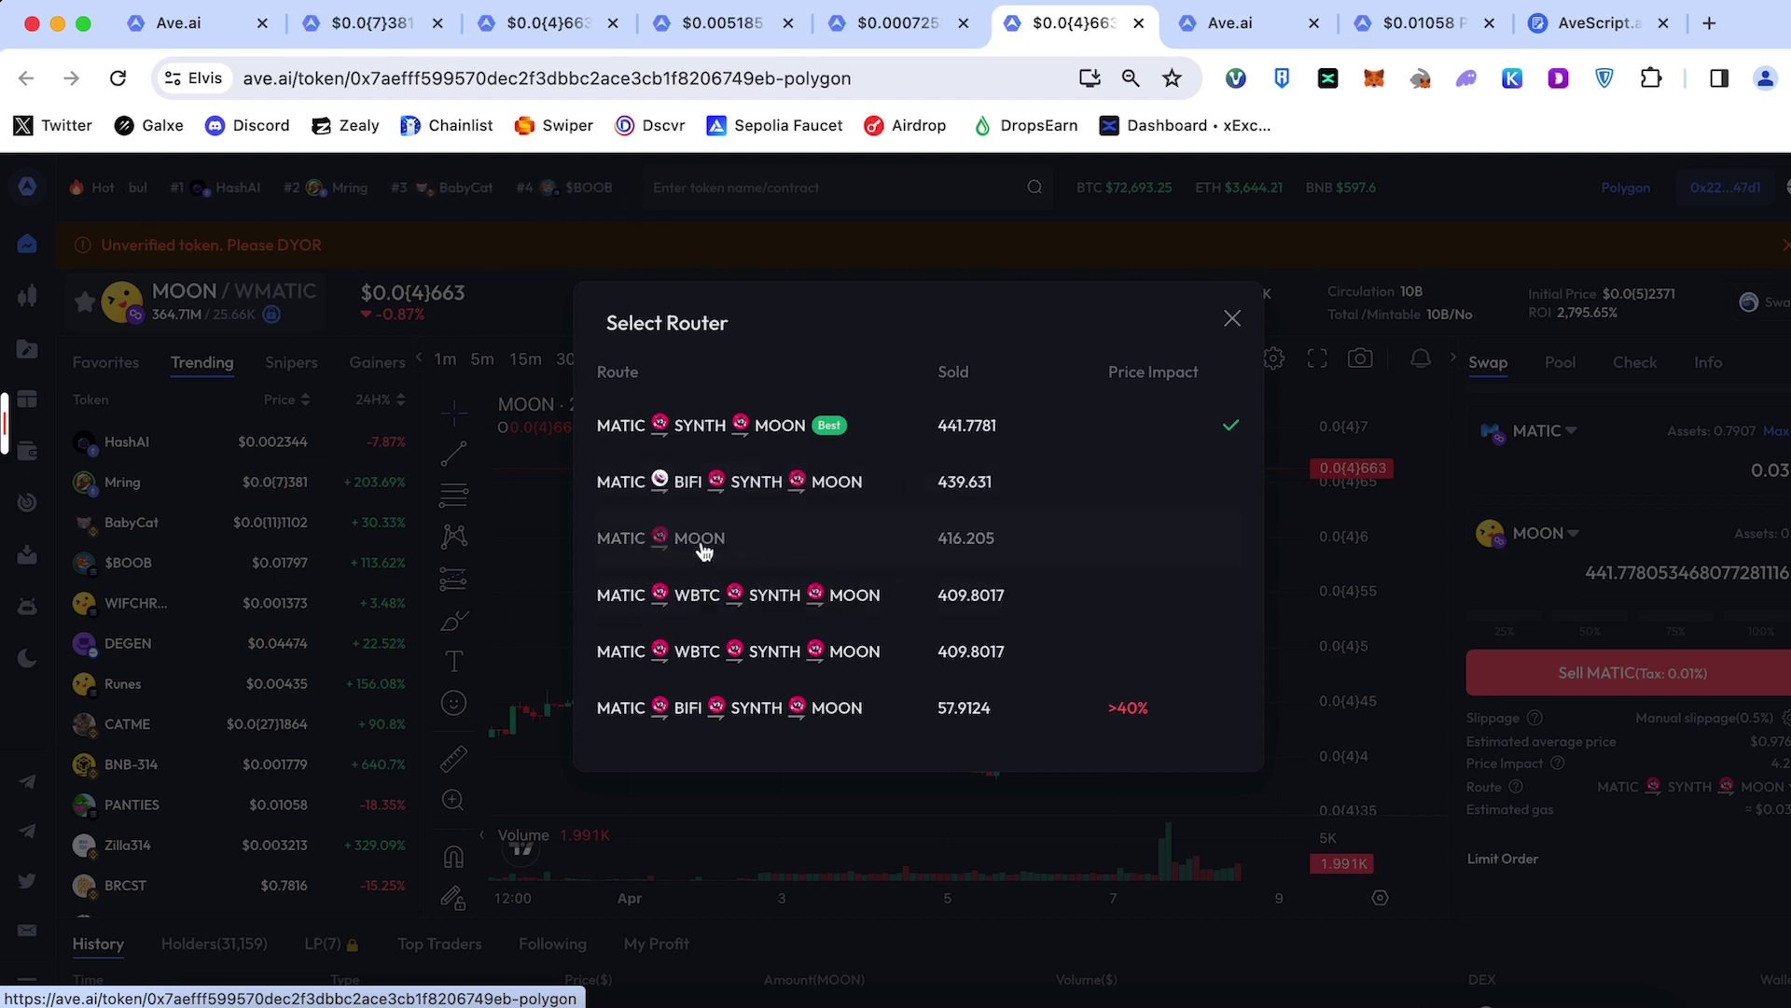
left_click(1231, 319)
left_click(1609, 465)
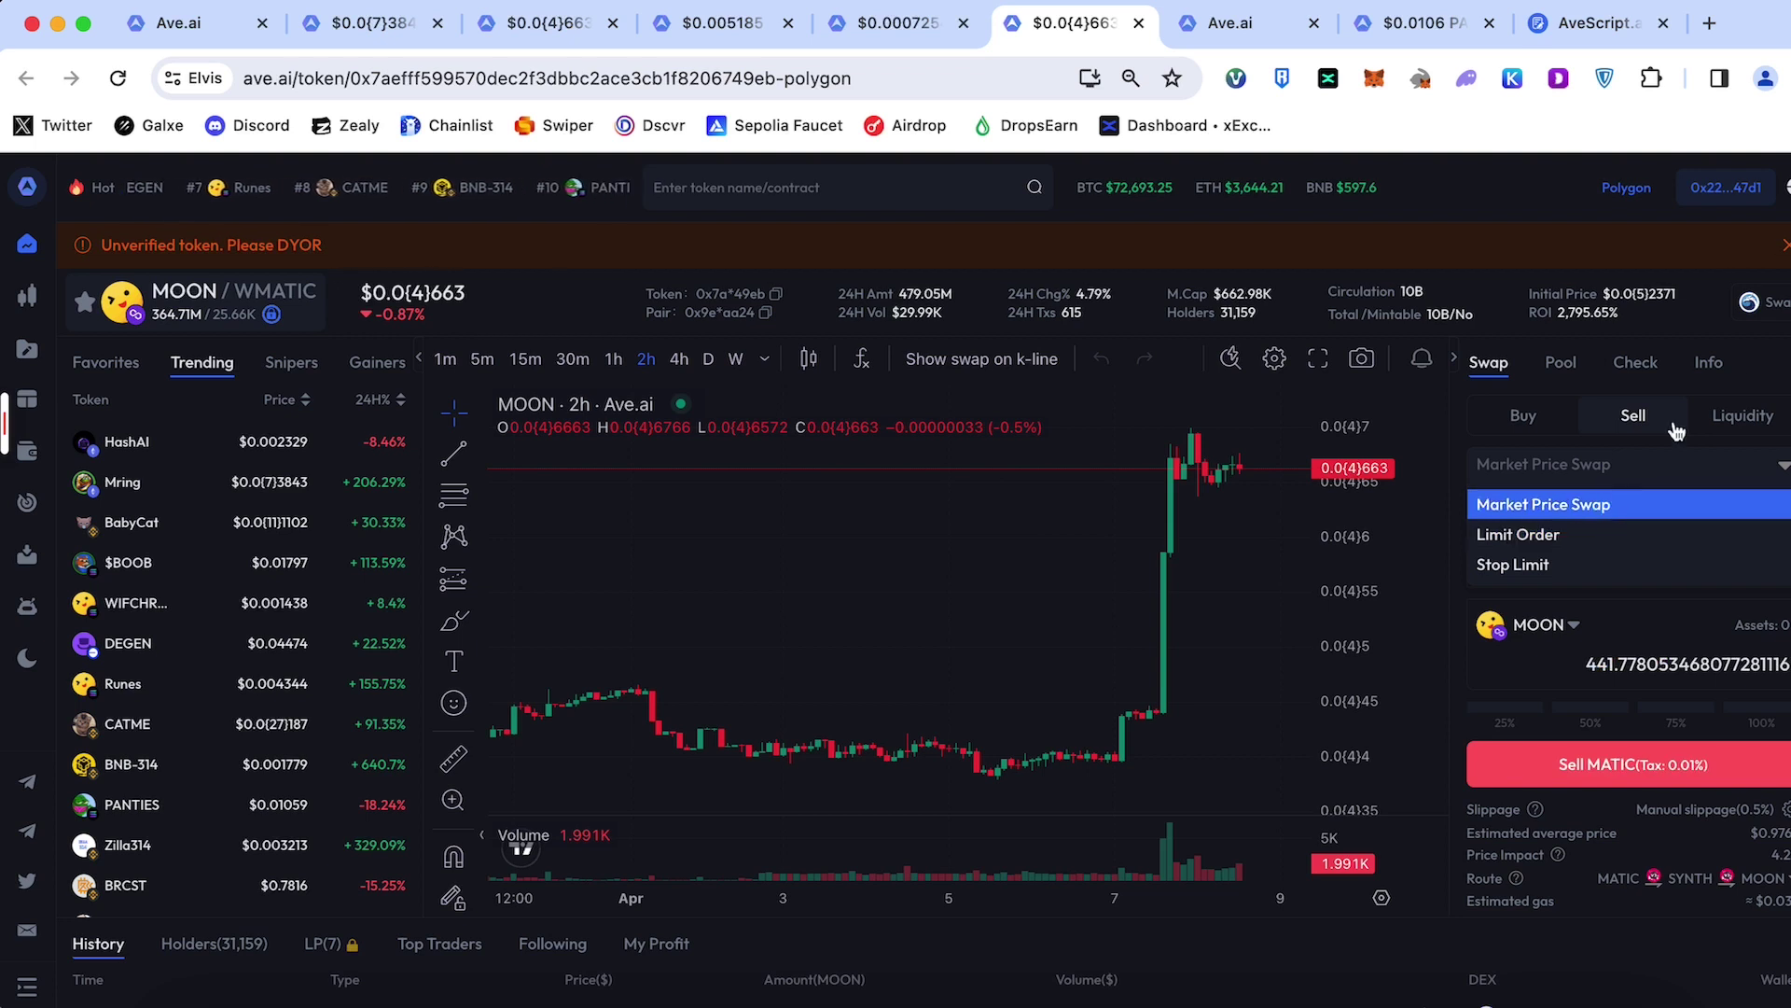
- Sell 0.03 MATIC for MOON, confirm in the Swap dialog and MetaMask, then open MetaMask
left_click(1755, 378)
scroll(1631, 588, "down", 2)
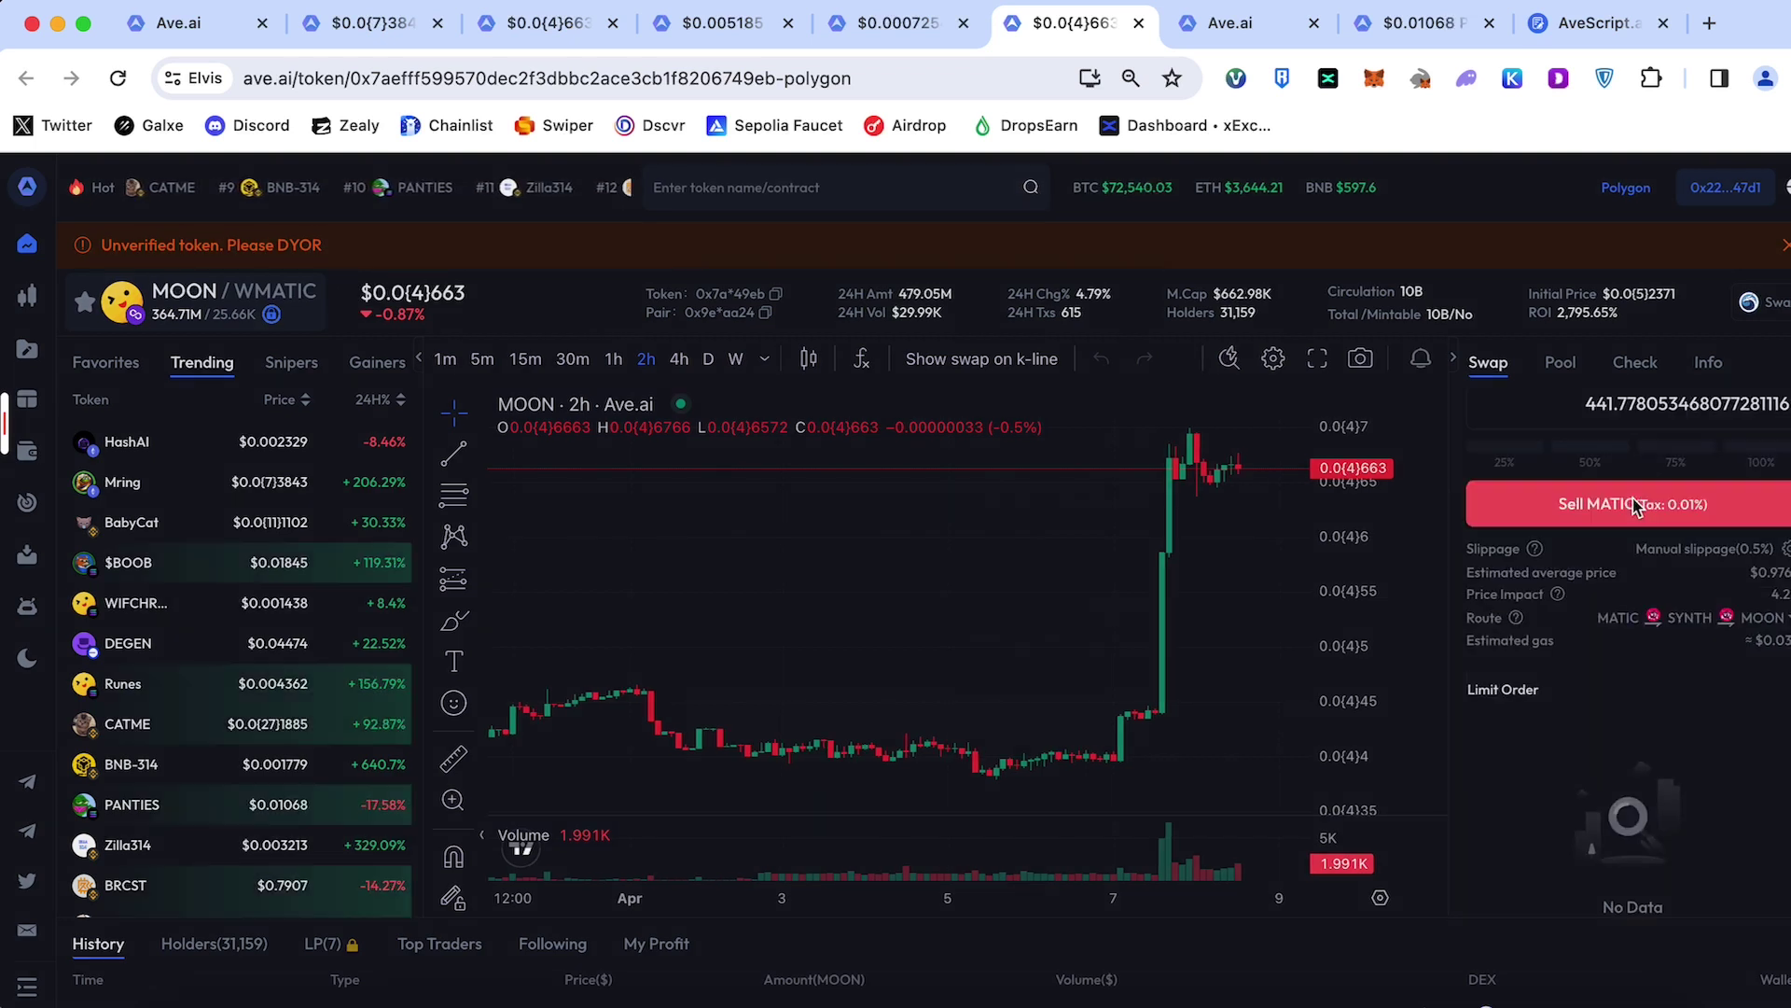
left_click(1633, 506)
left_click(931, 740)
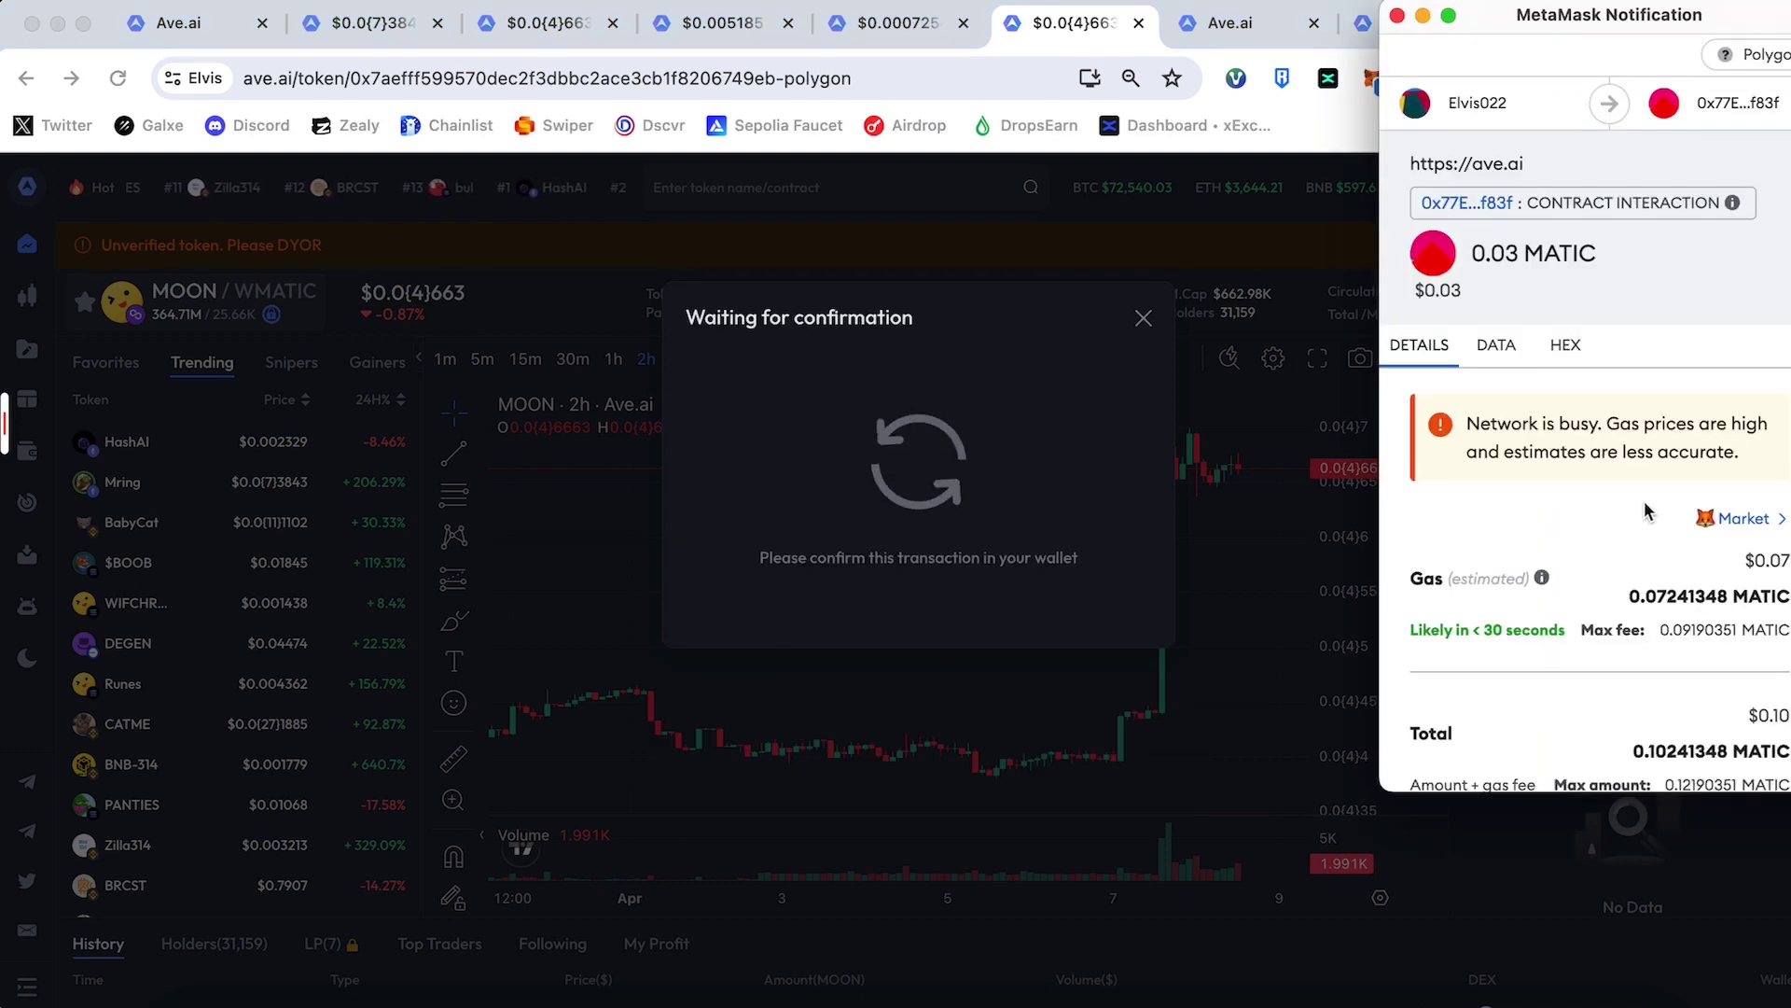
left_click(1714, 745)
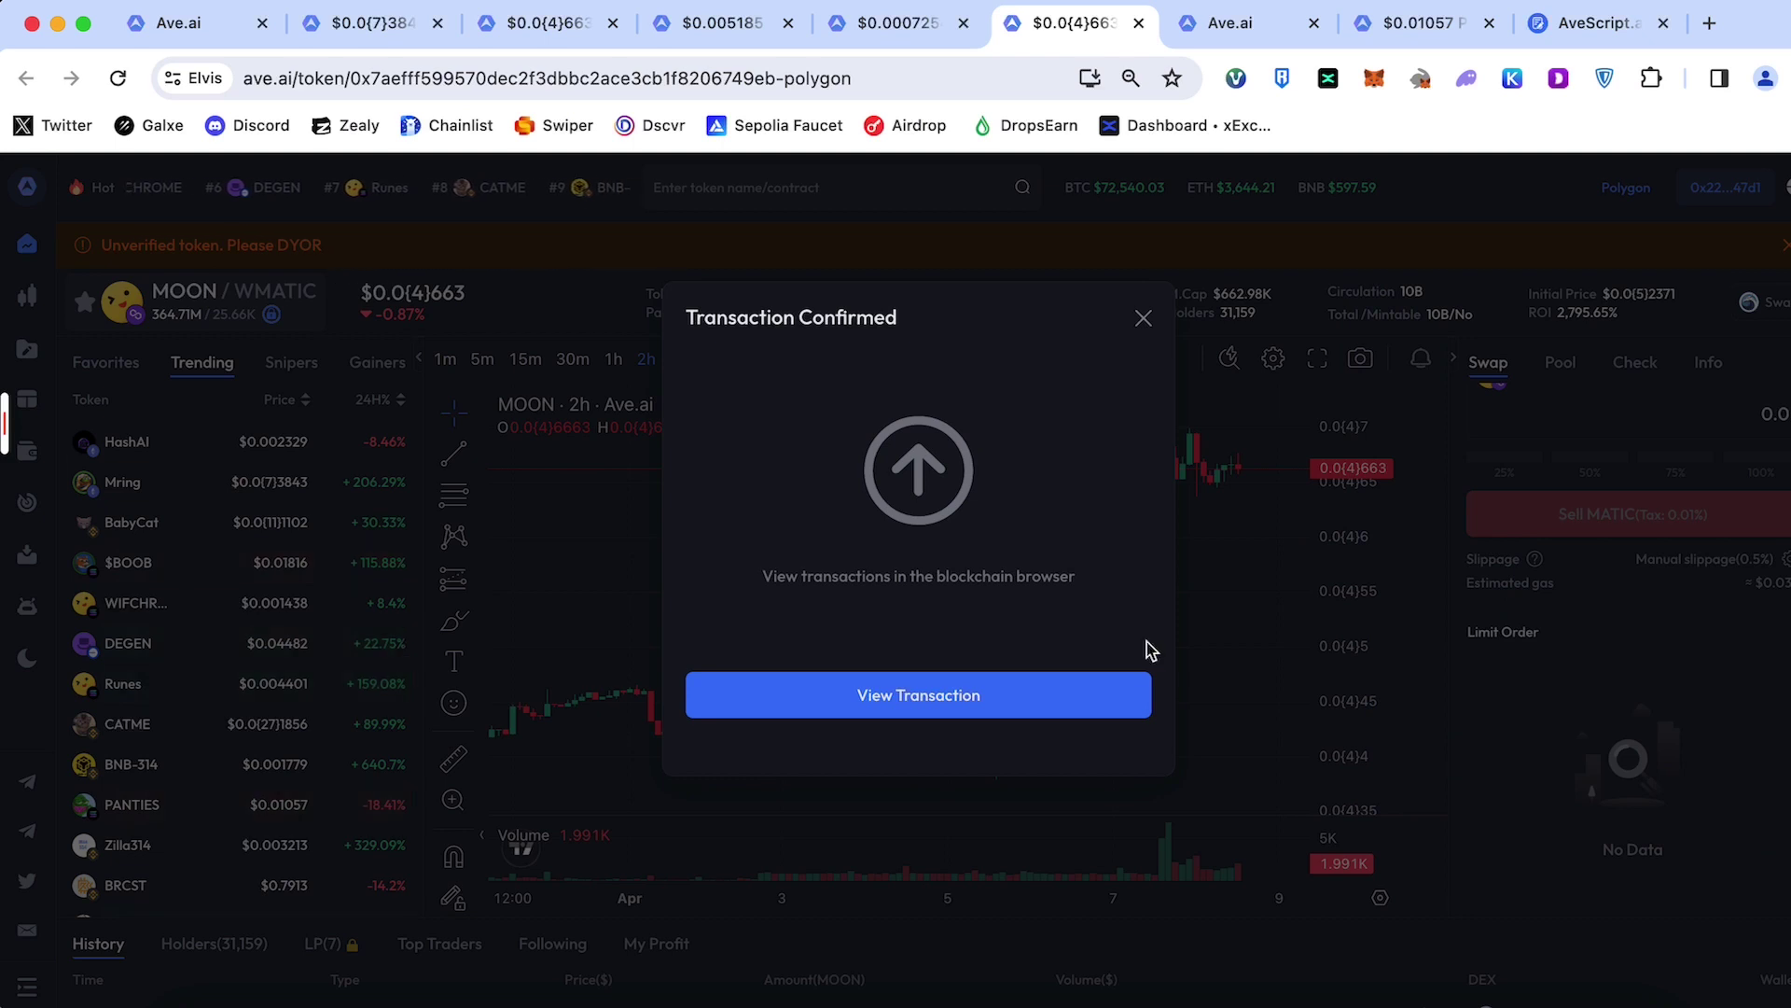
key("alt+shift+m")
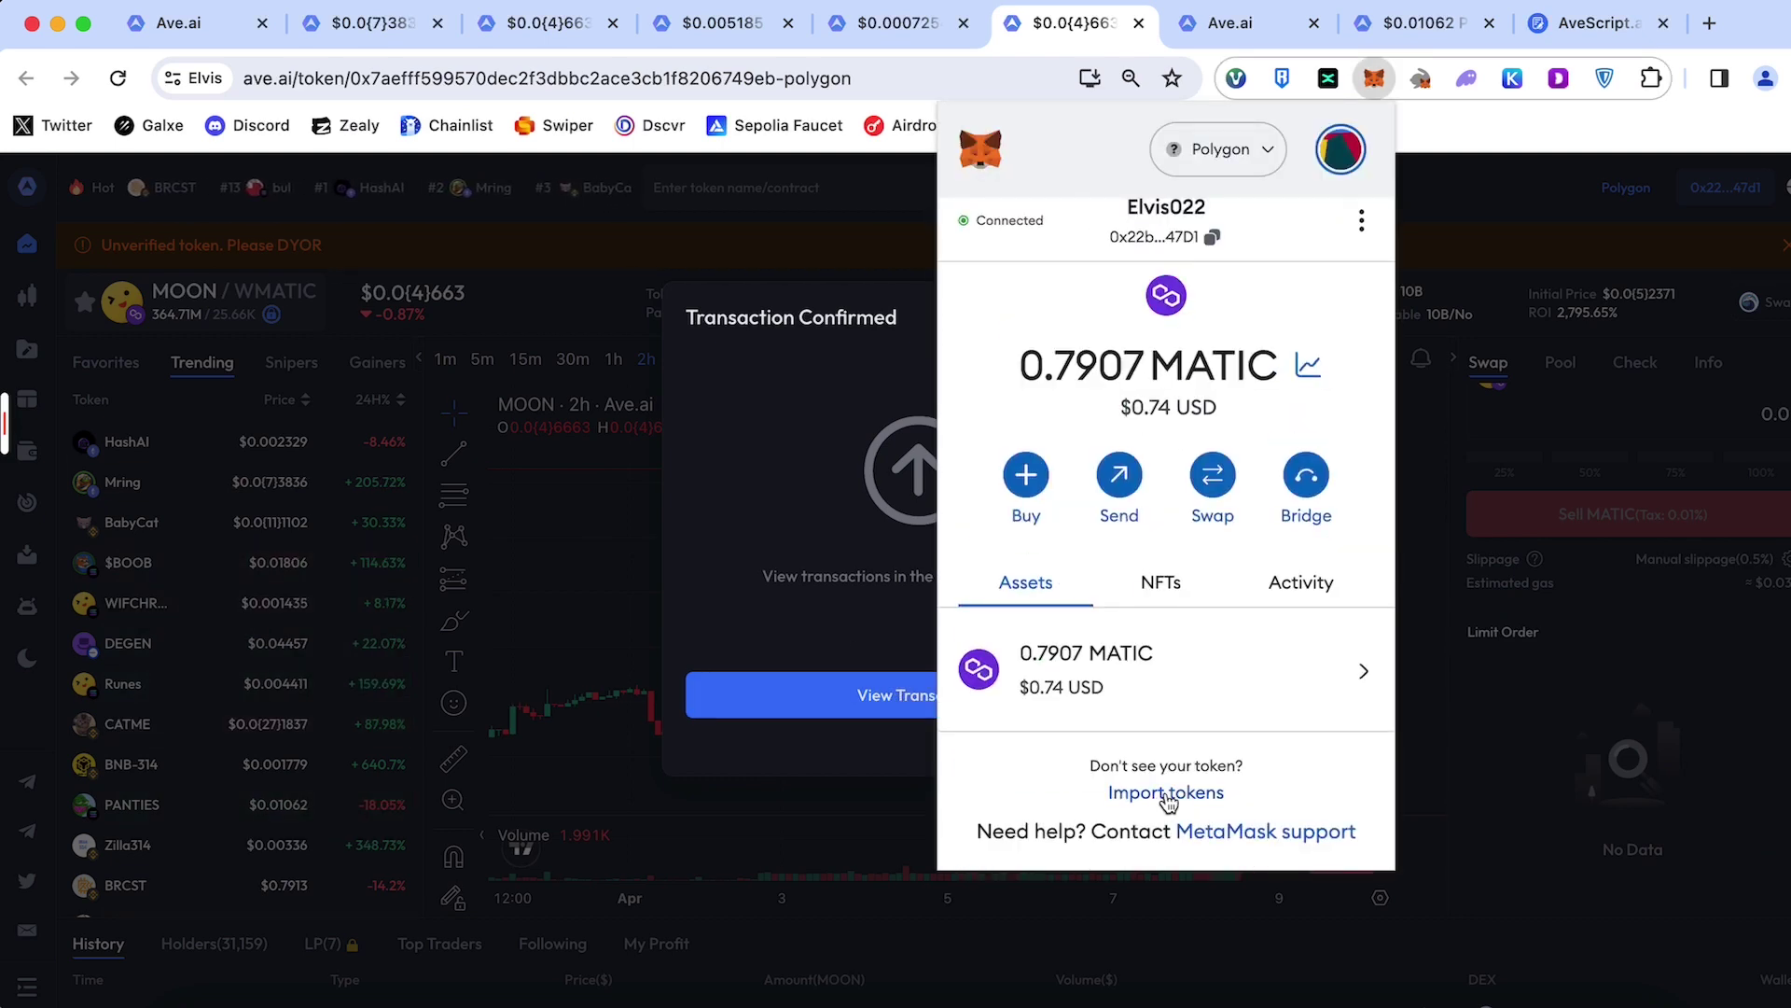
- Add MOON to MetaMask as a custom token by contract address, then dismiss the popups
left_click(1169, 799)
left_click(1151, 537)
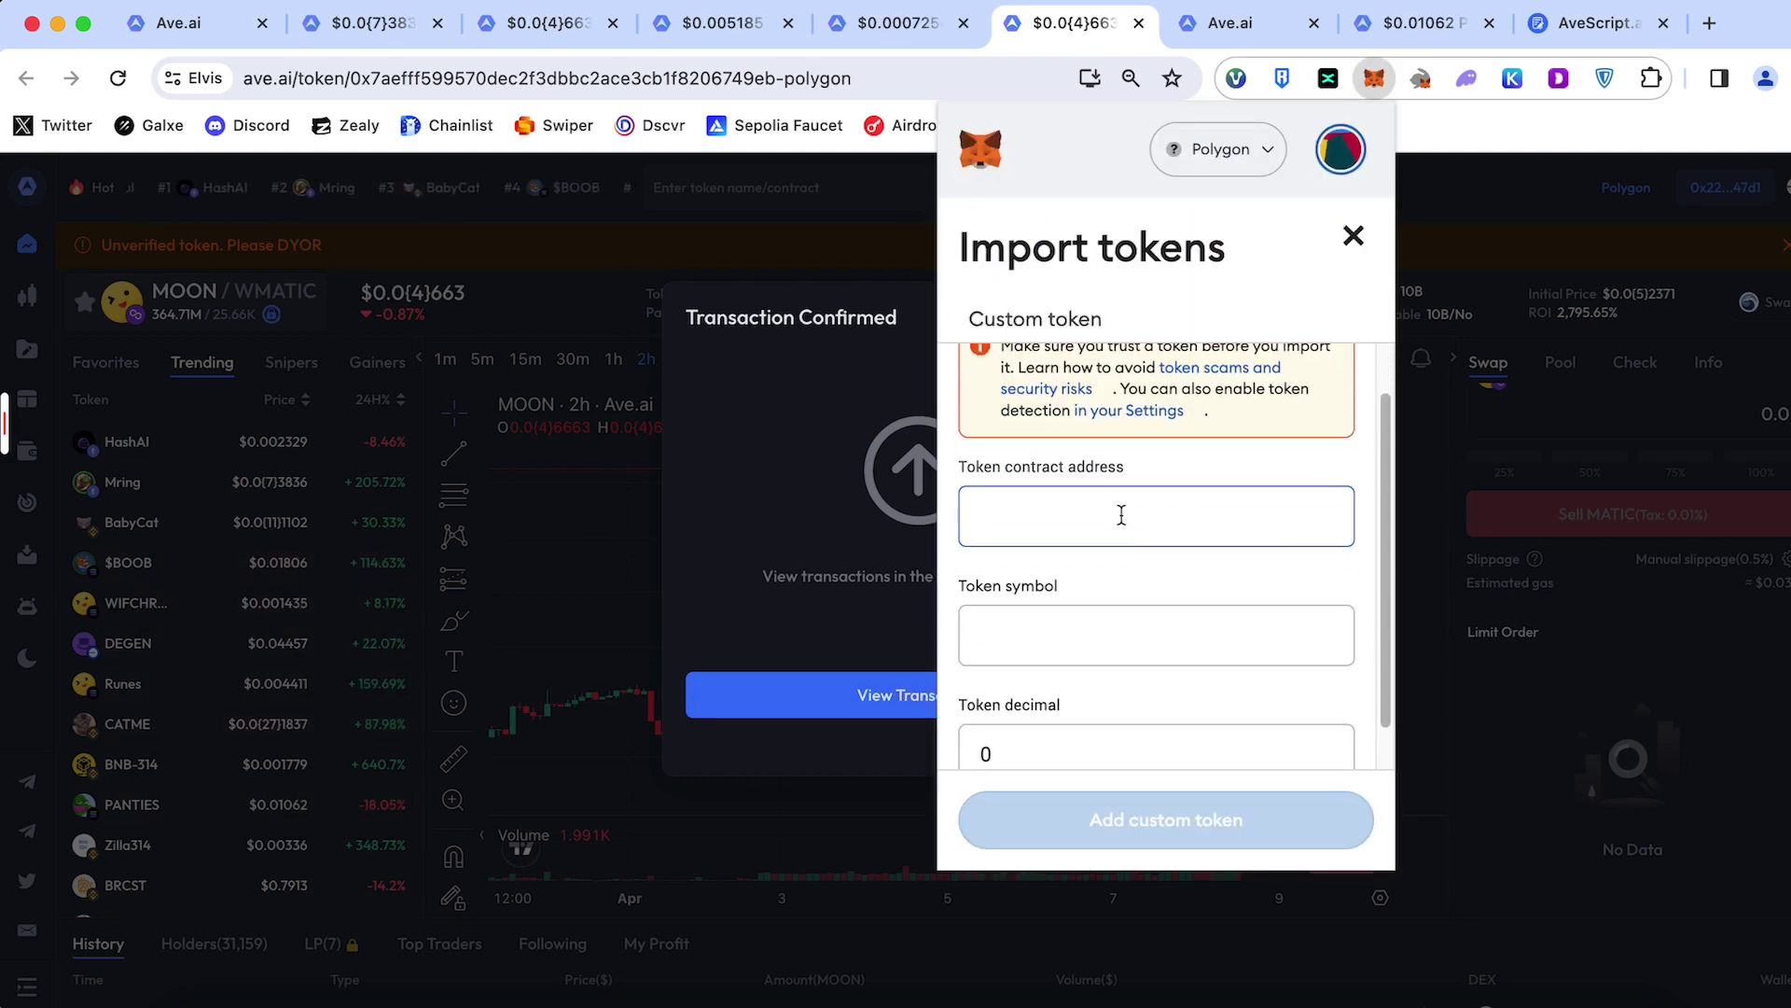
type("0x7aefff599570dec2f3dbbc2ace3cb1f8206749eb")
scroll(1190, 589, "down", 1)
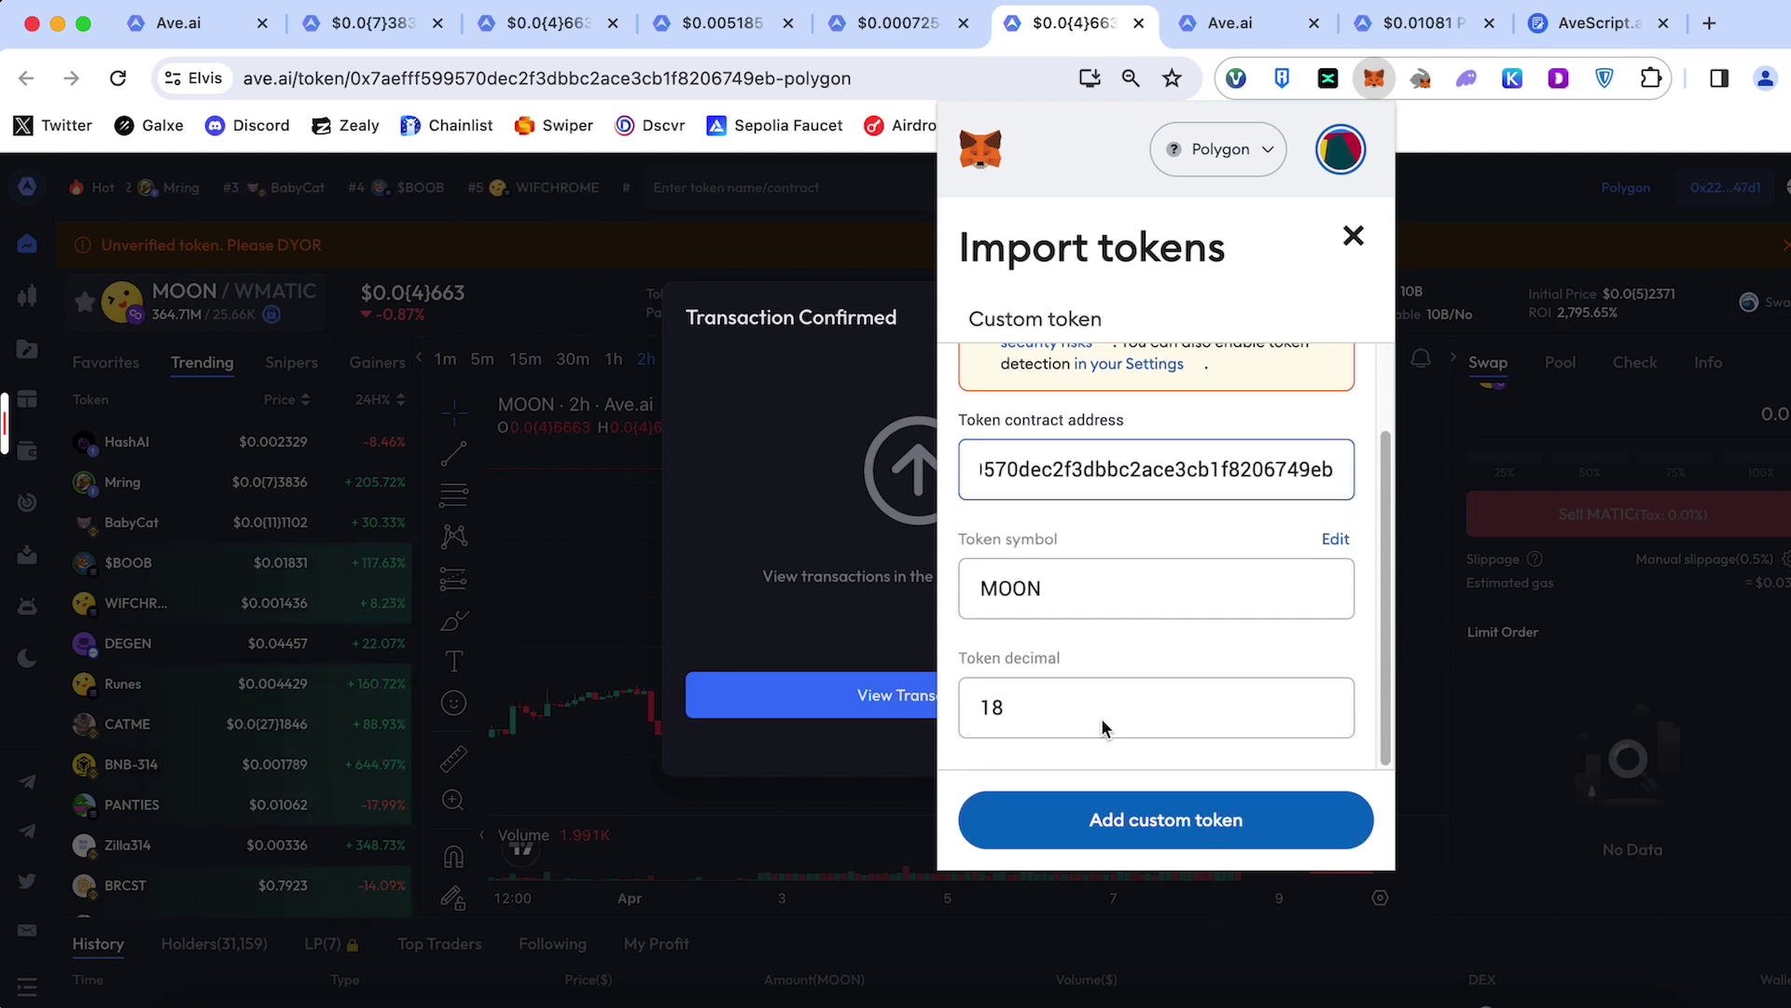
left_click(1144, 824)
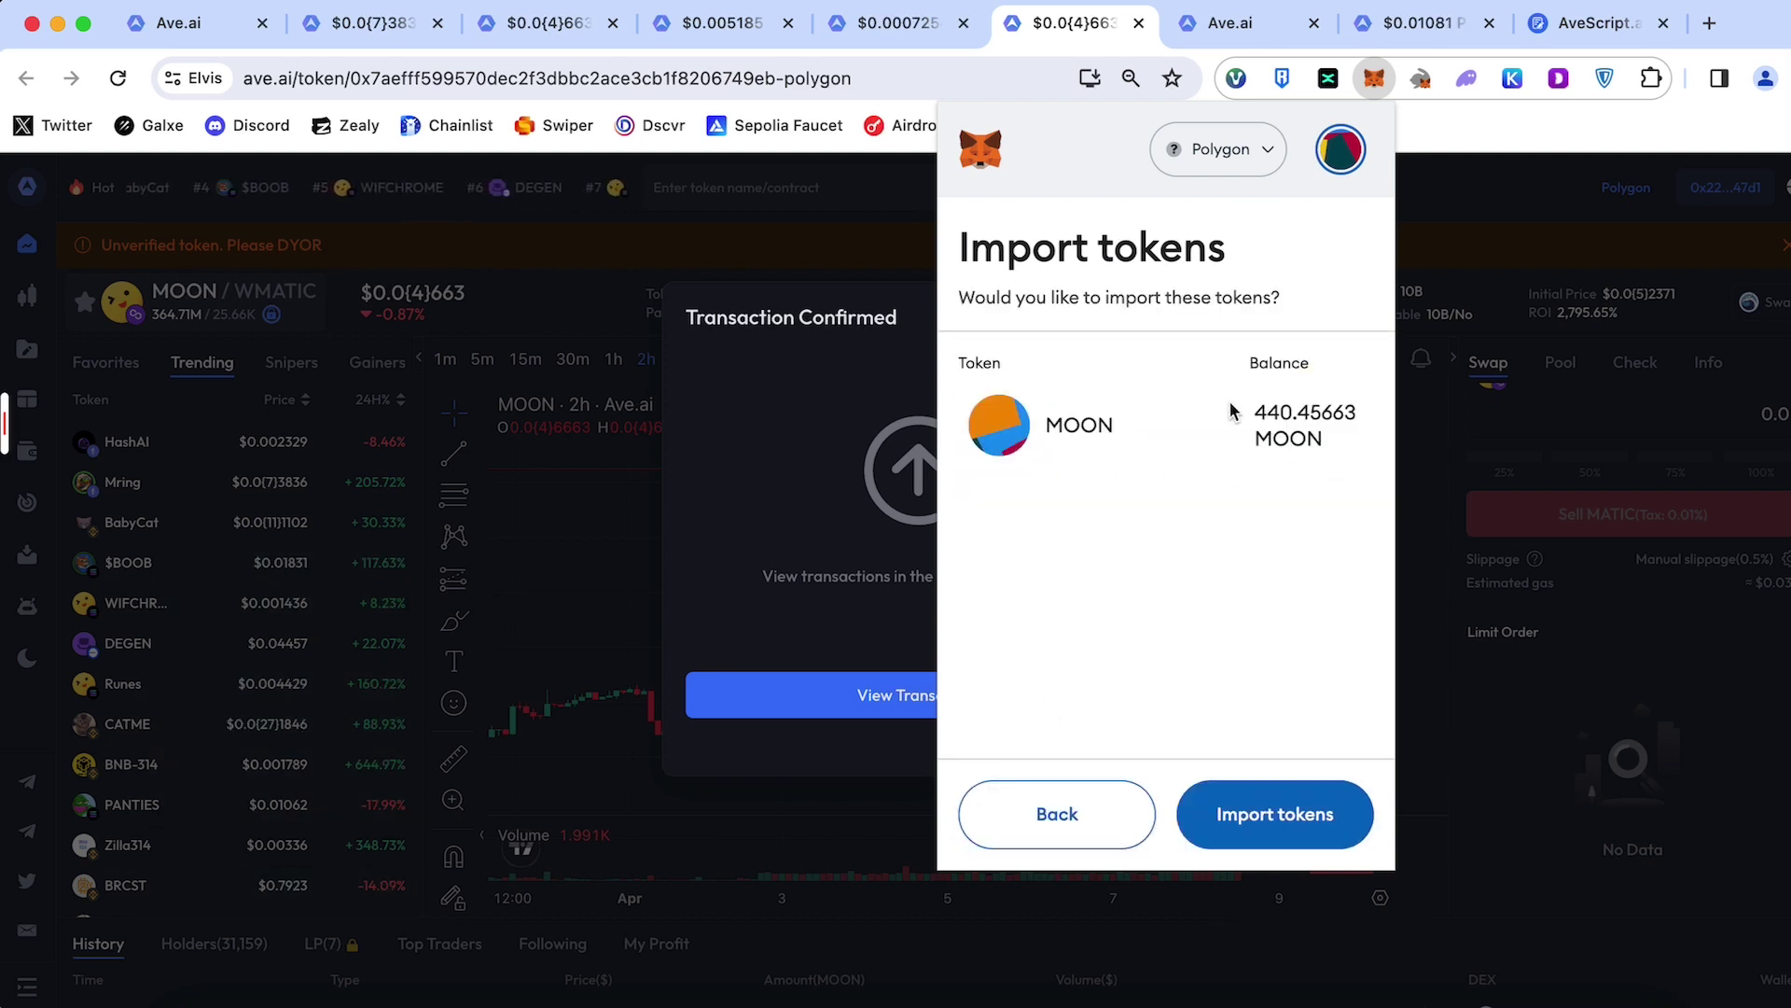
left_click(1312, 809)
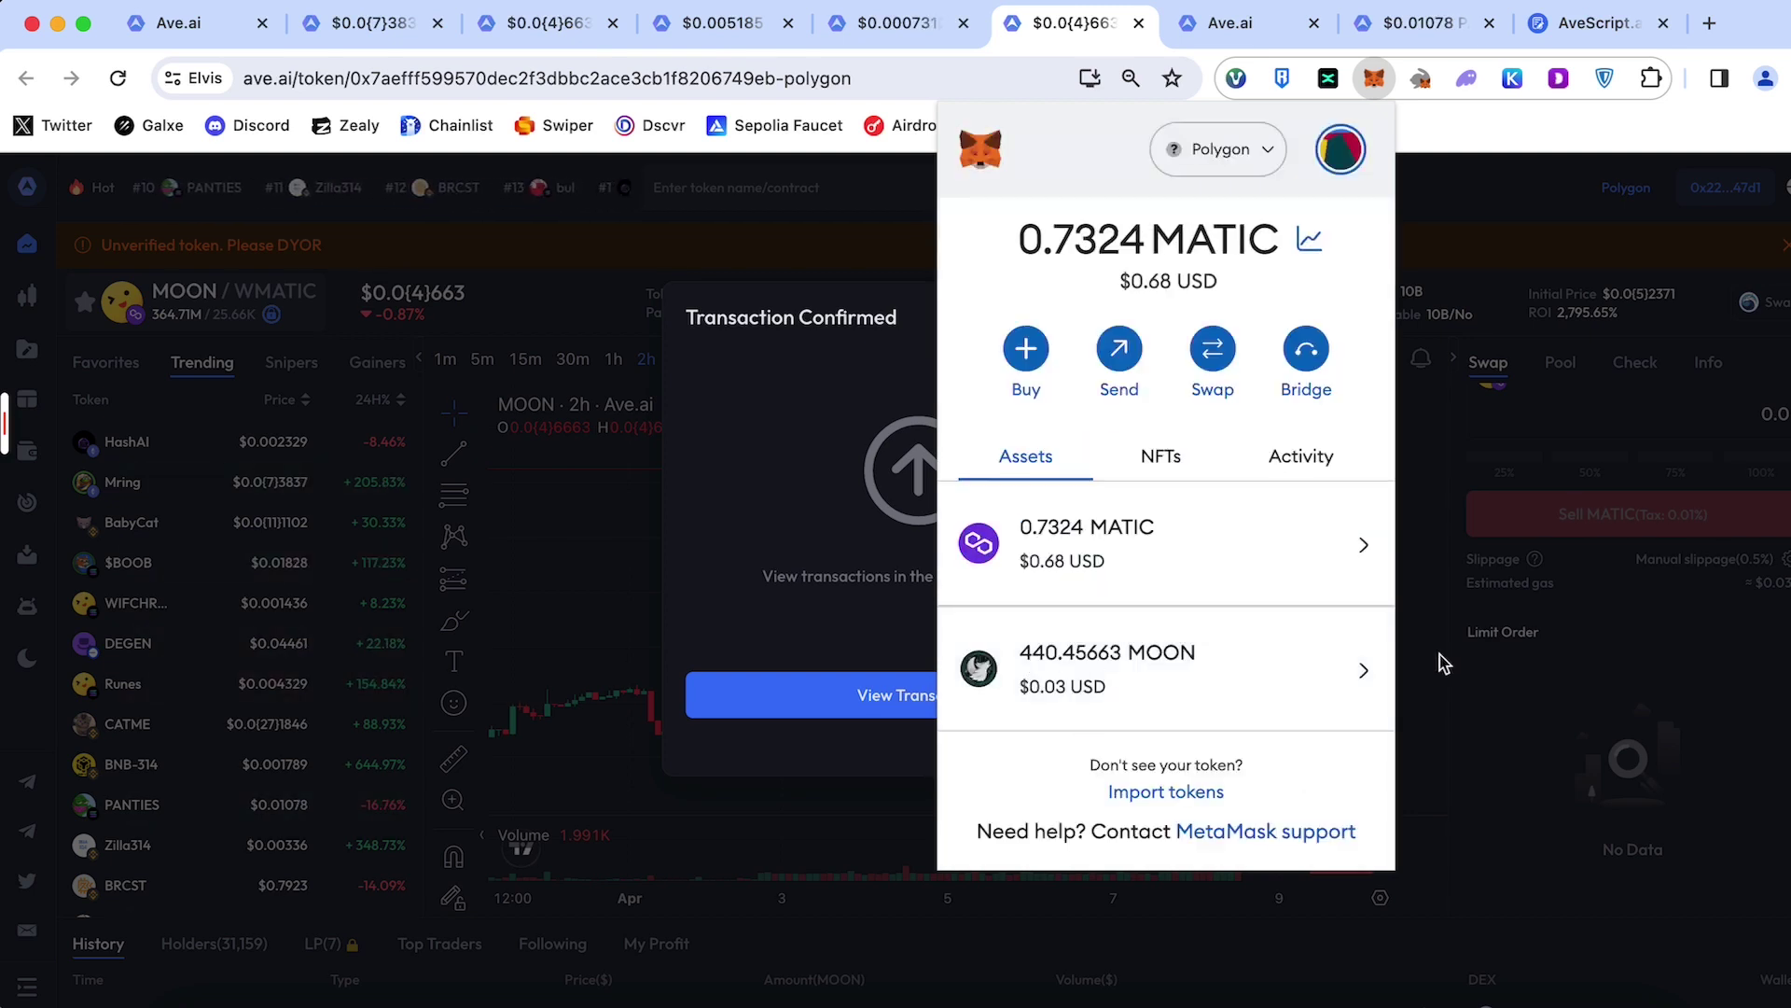
left_click(1776, 620)
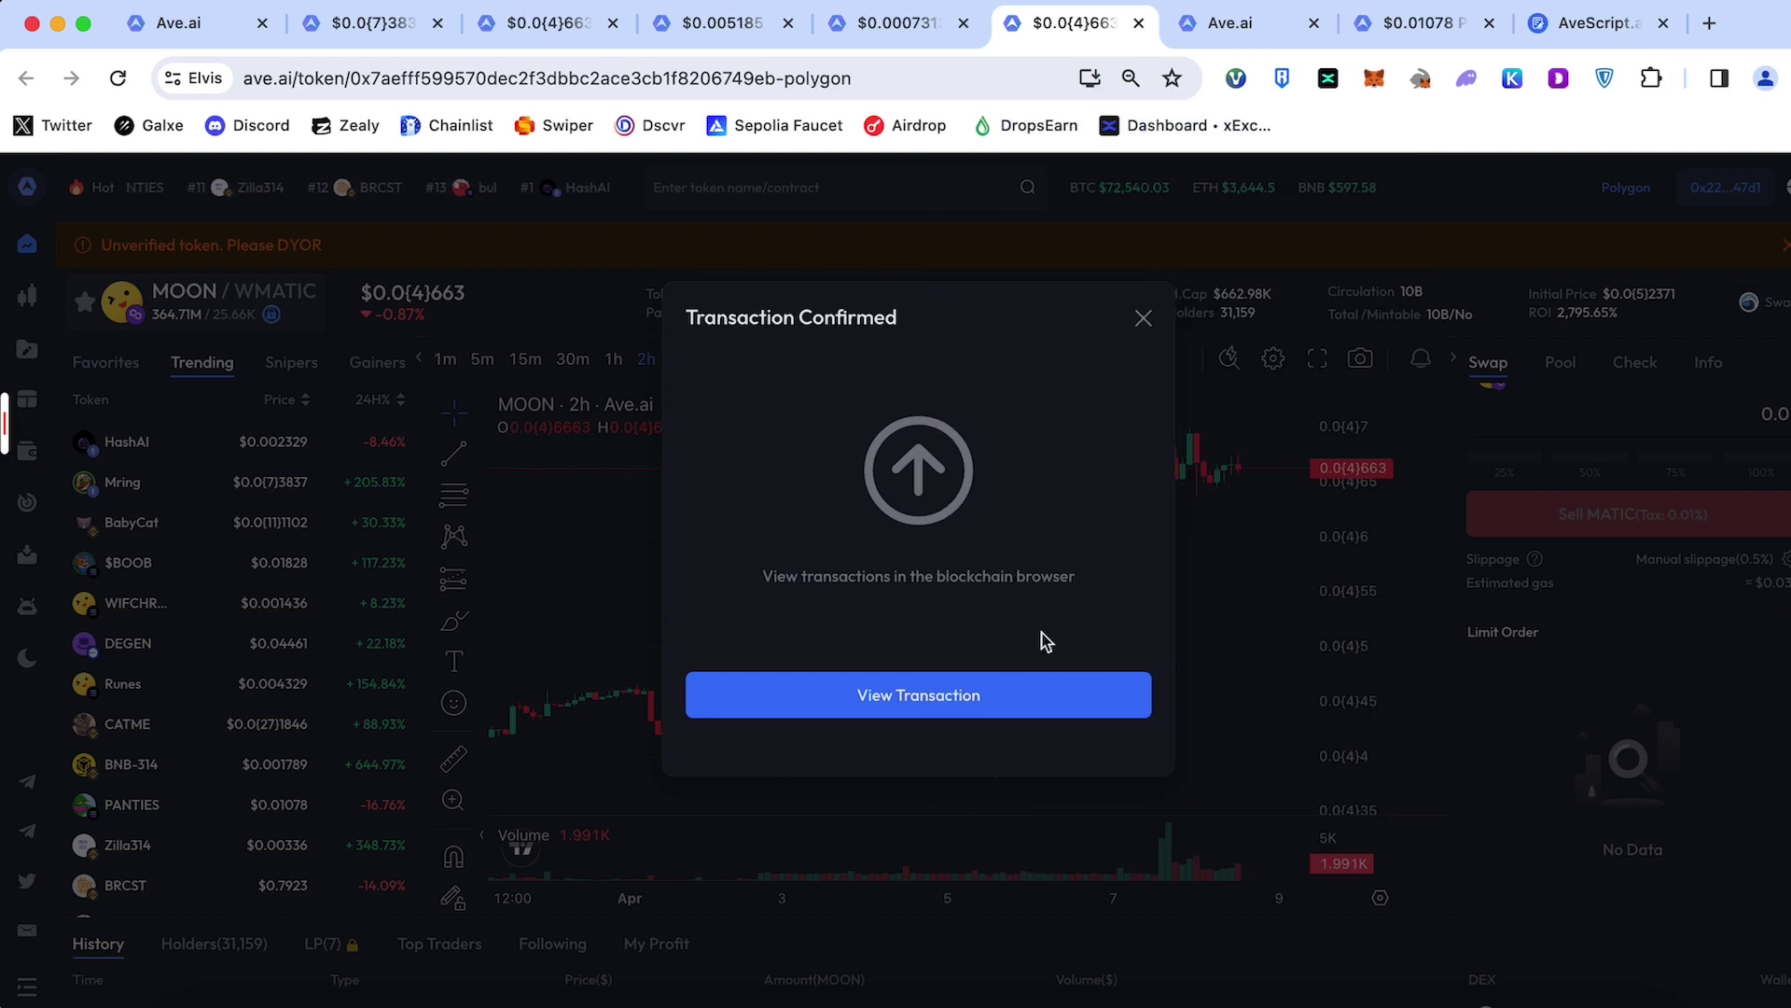
left_click(1144, 318)
scroll(1557, 585, "down", 3)
scroll(1558, 585, "up", 3)
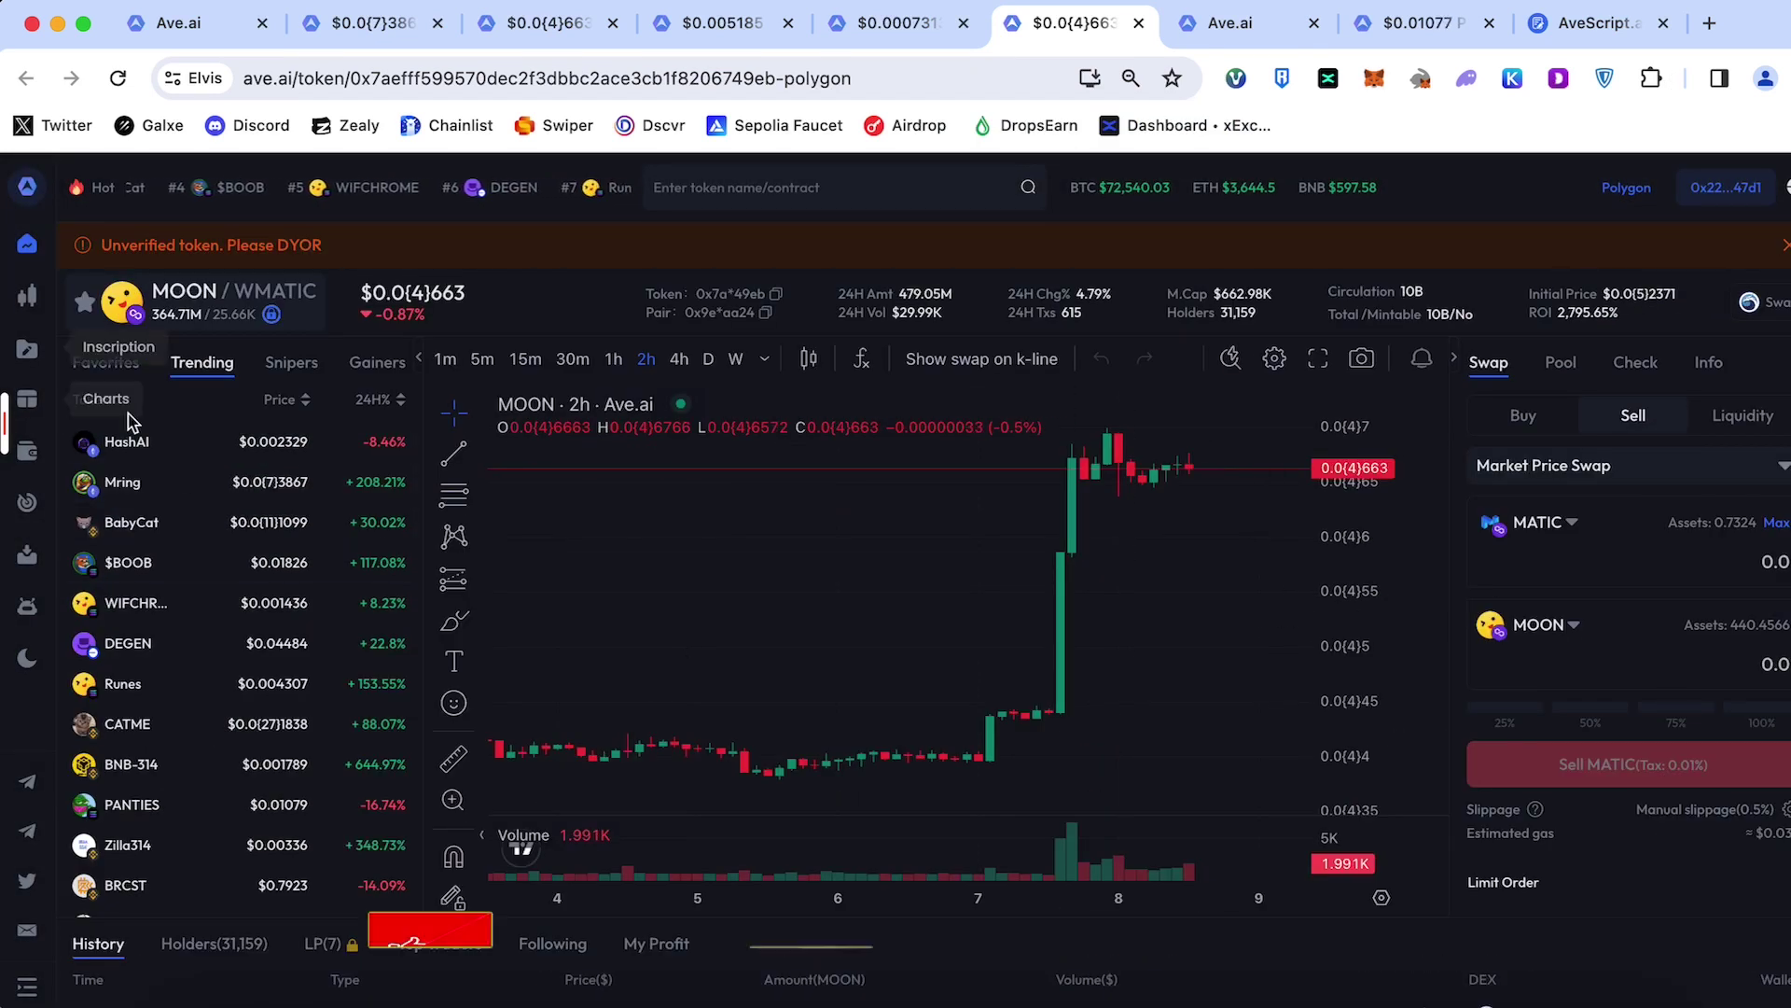